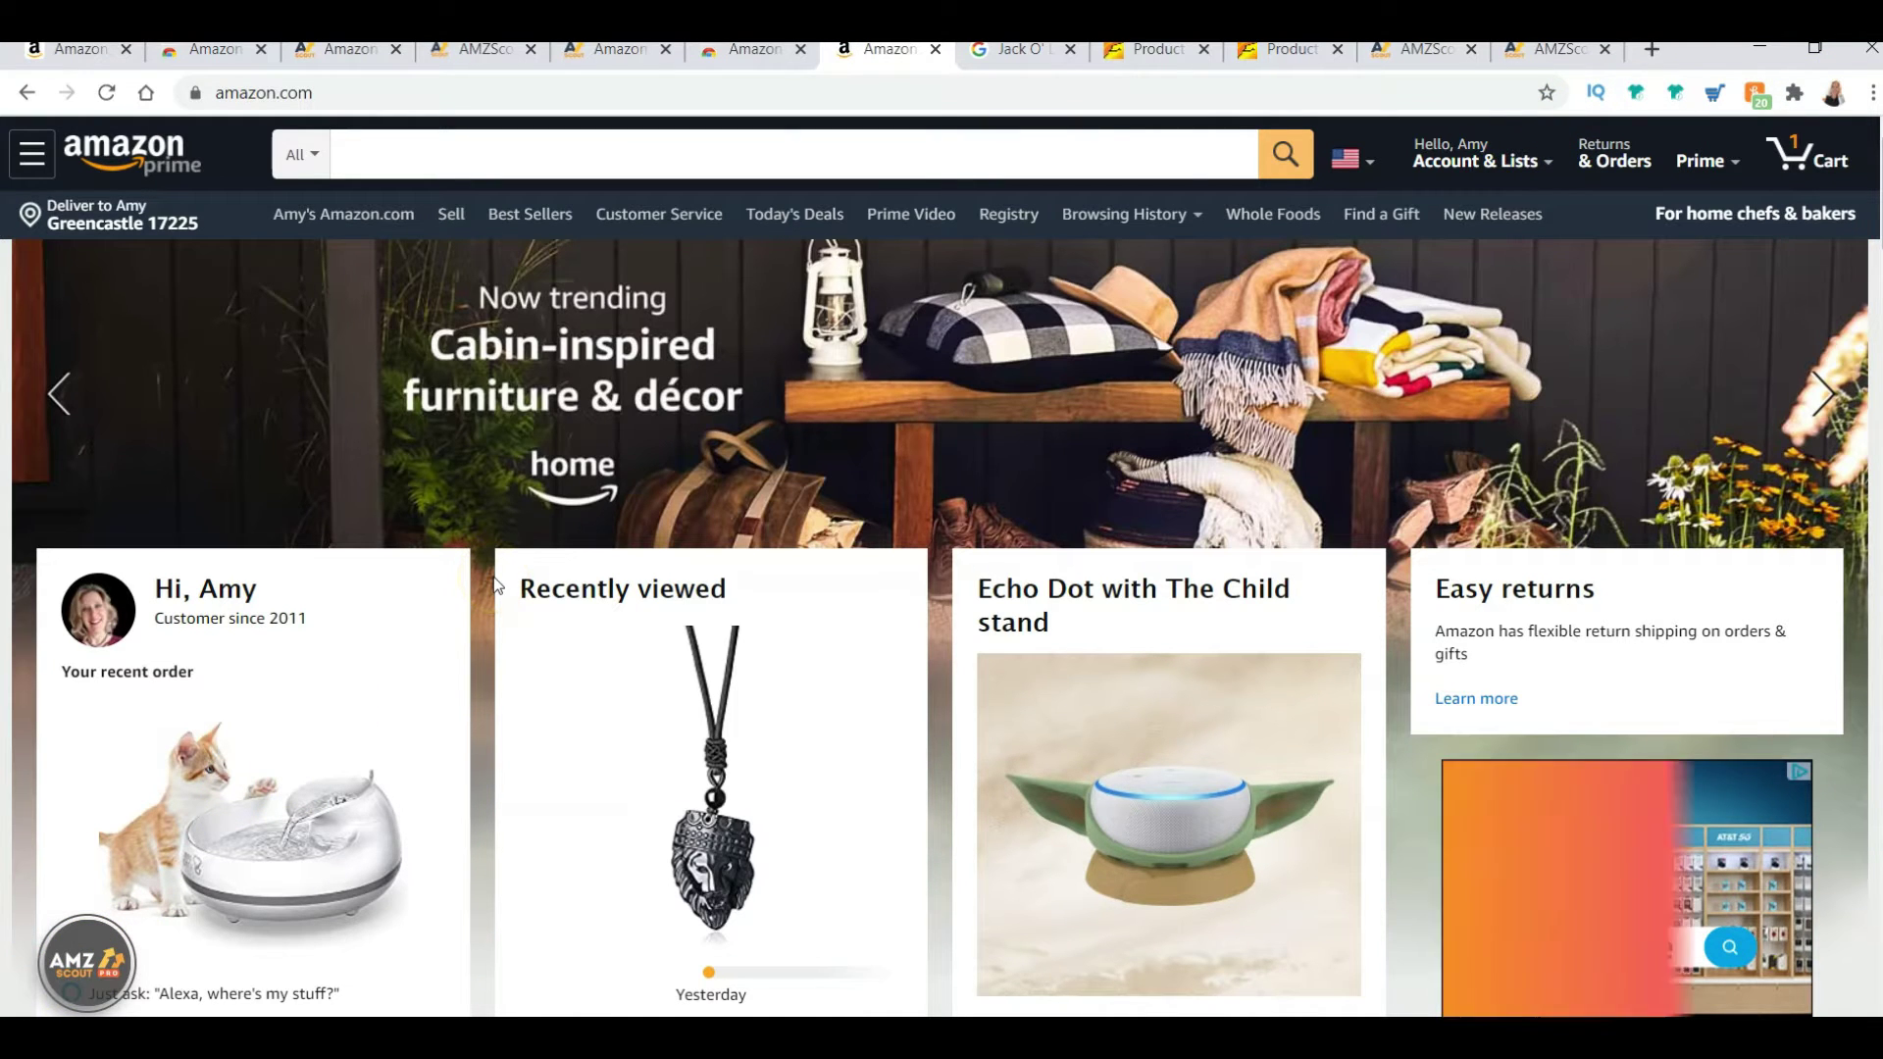
- Launch the AMZScout Pro extension on the Amazon home page, generate a niche idea, and dismiss its score summary
click(86, 960)
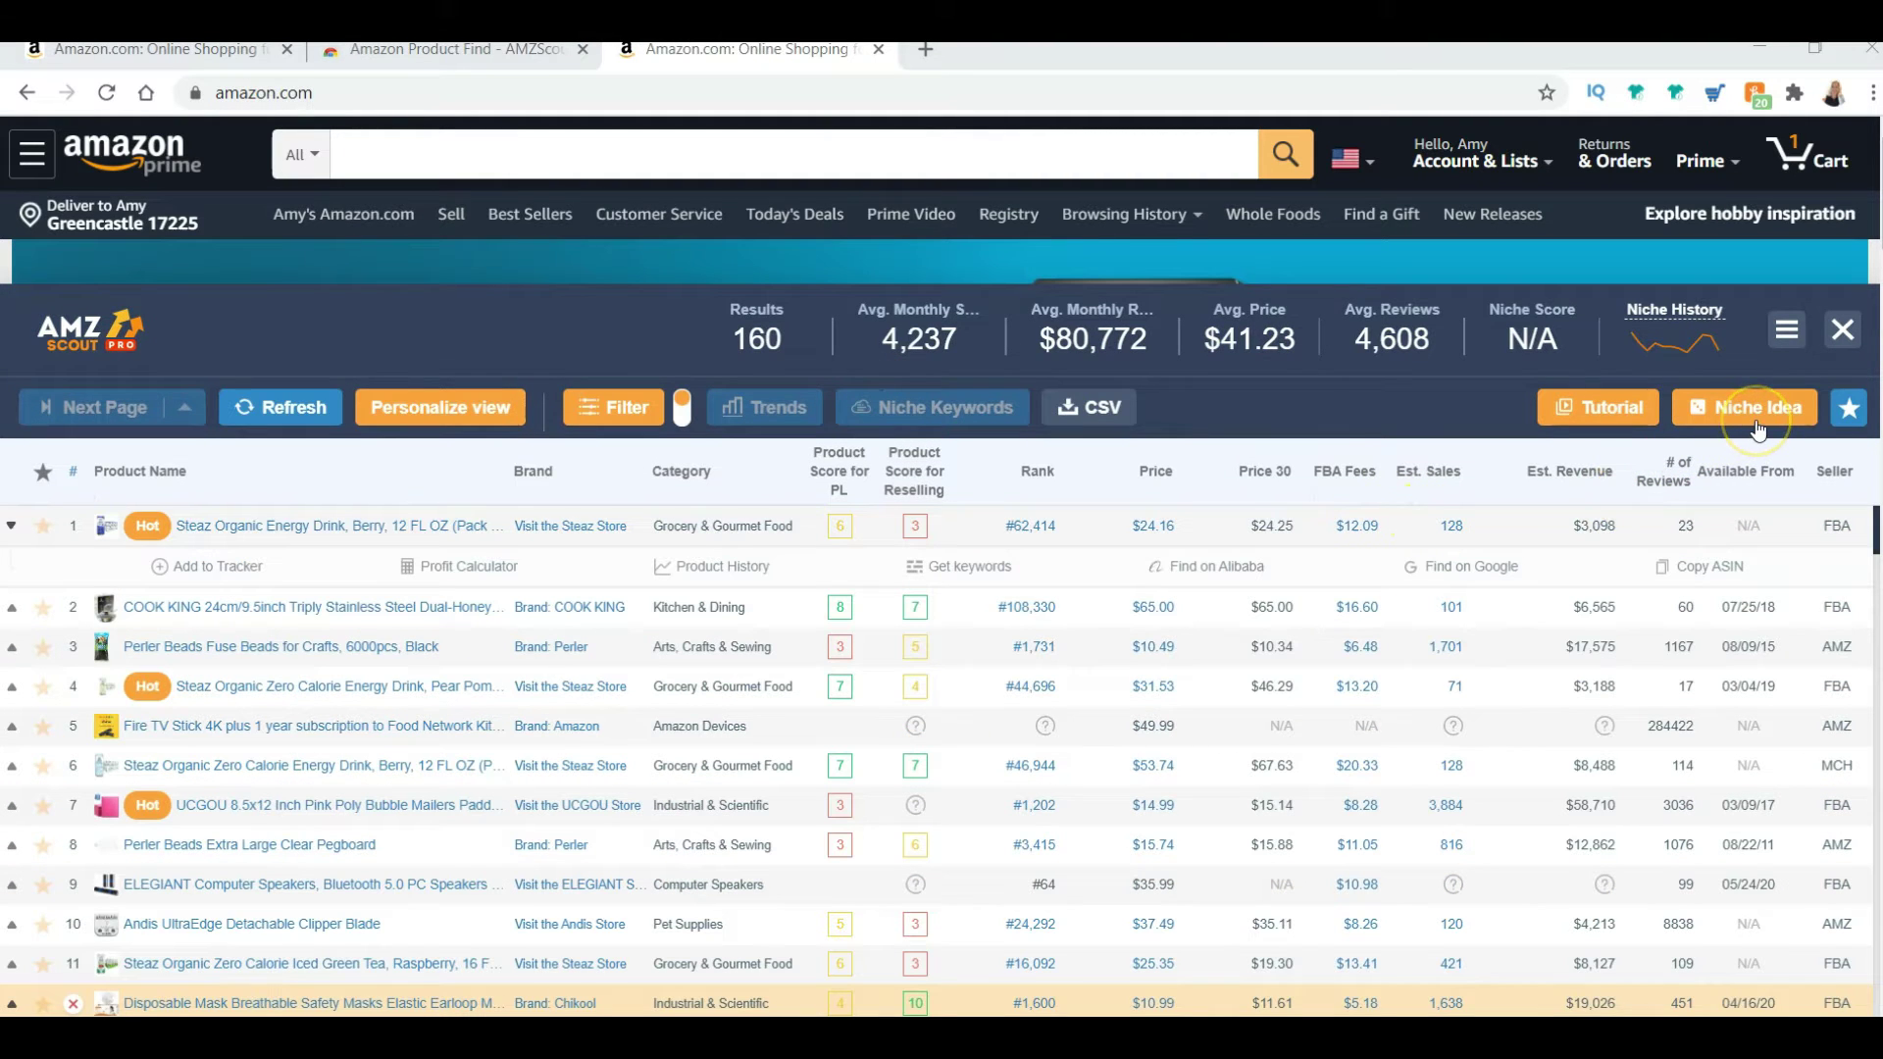
click(1736, 419)
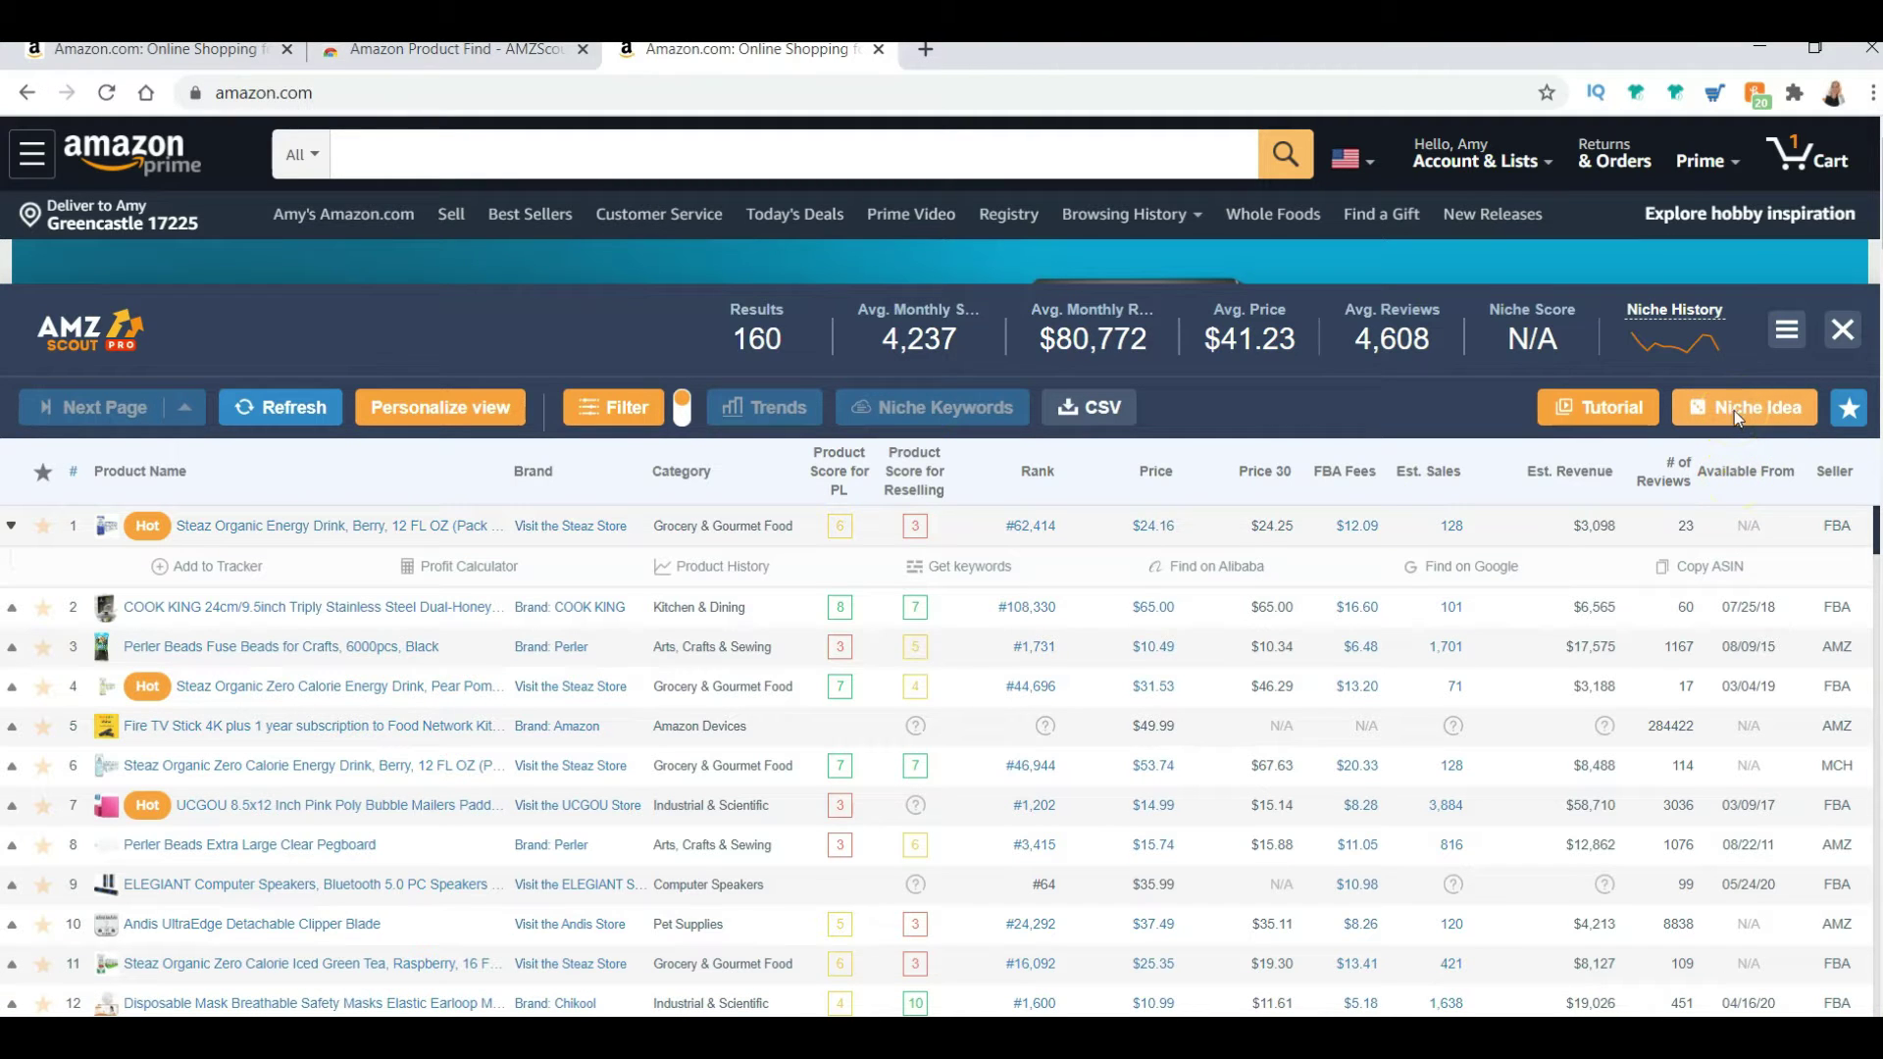
click(1754, 402)
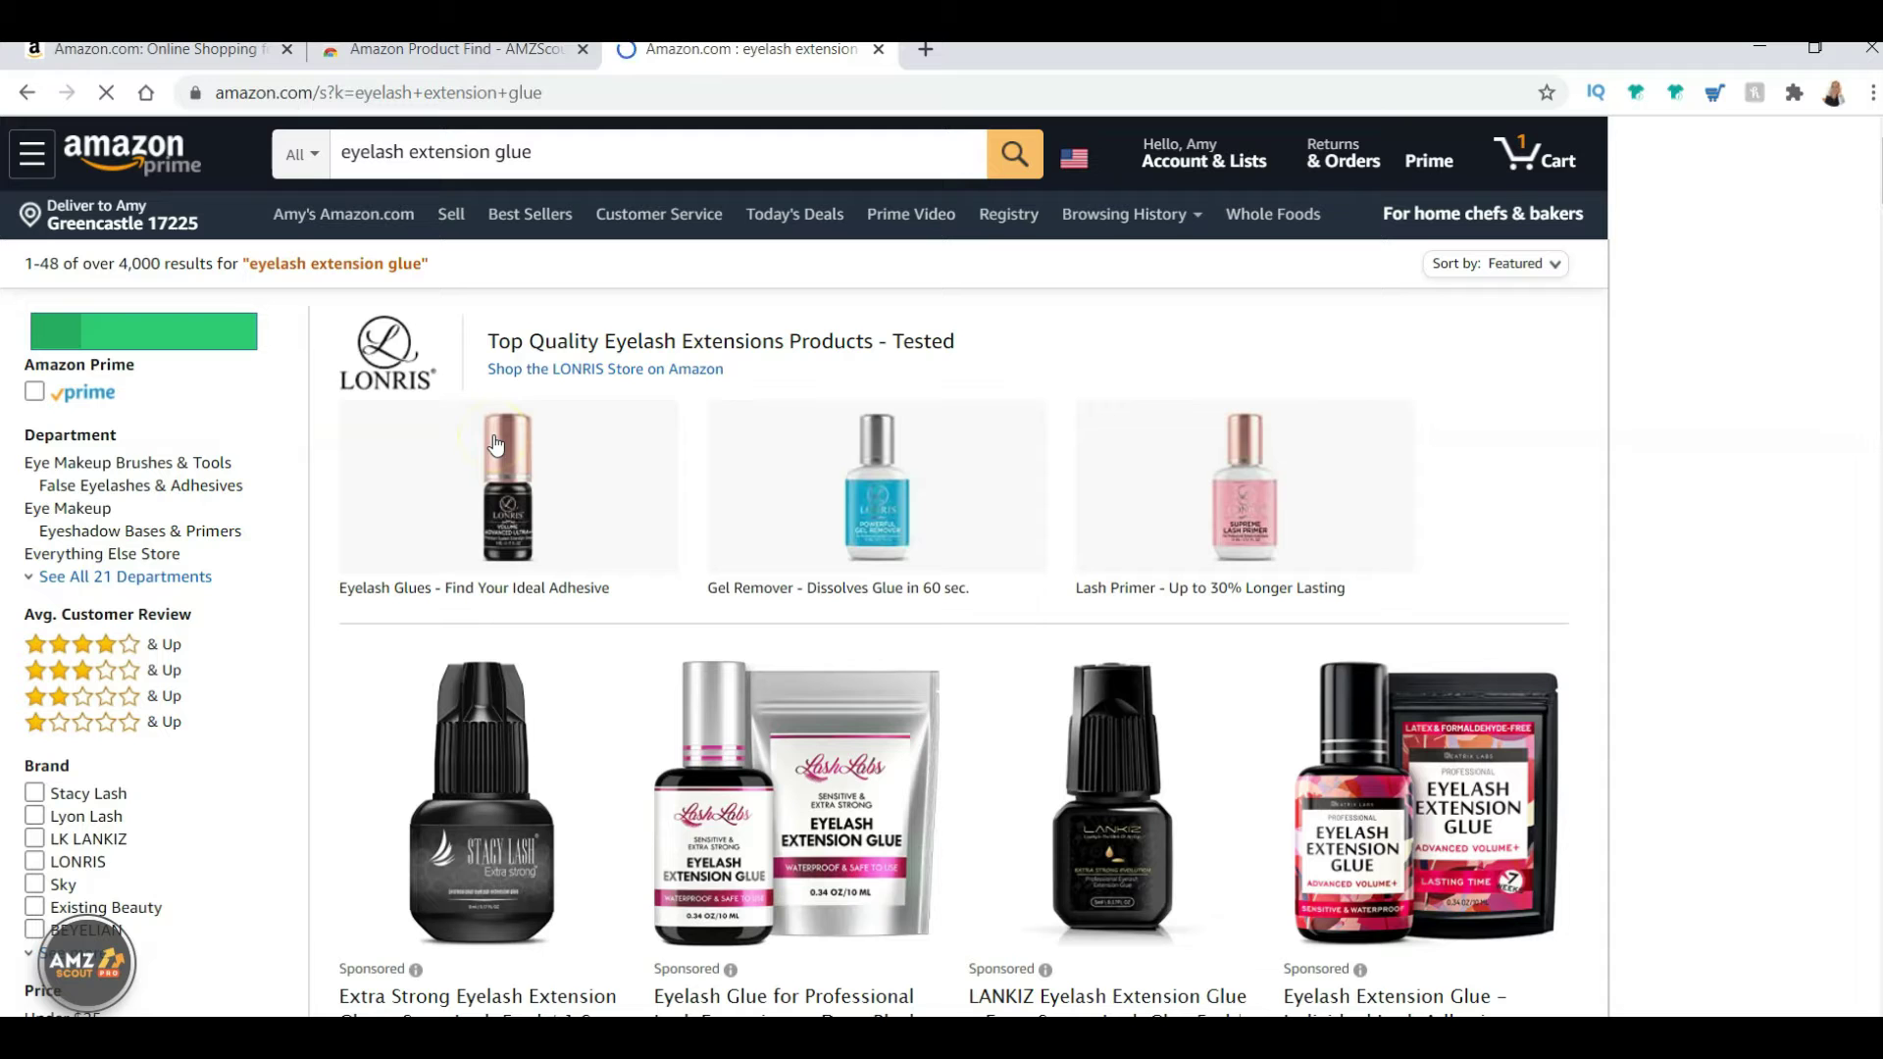
scroll(495, 444, down, 1)
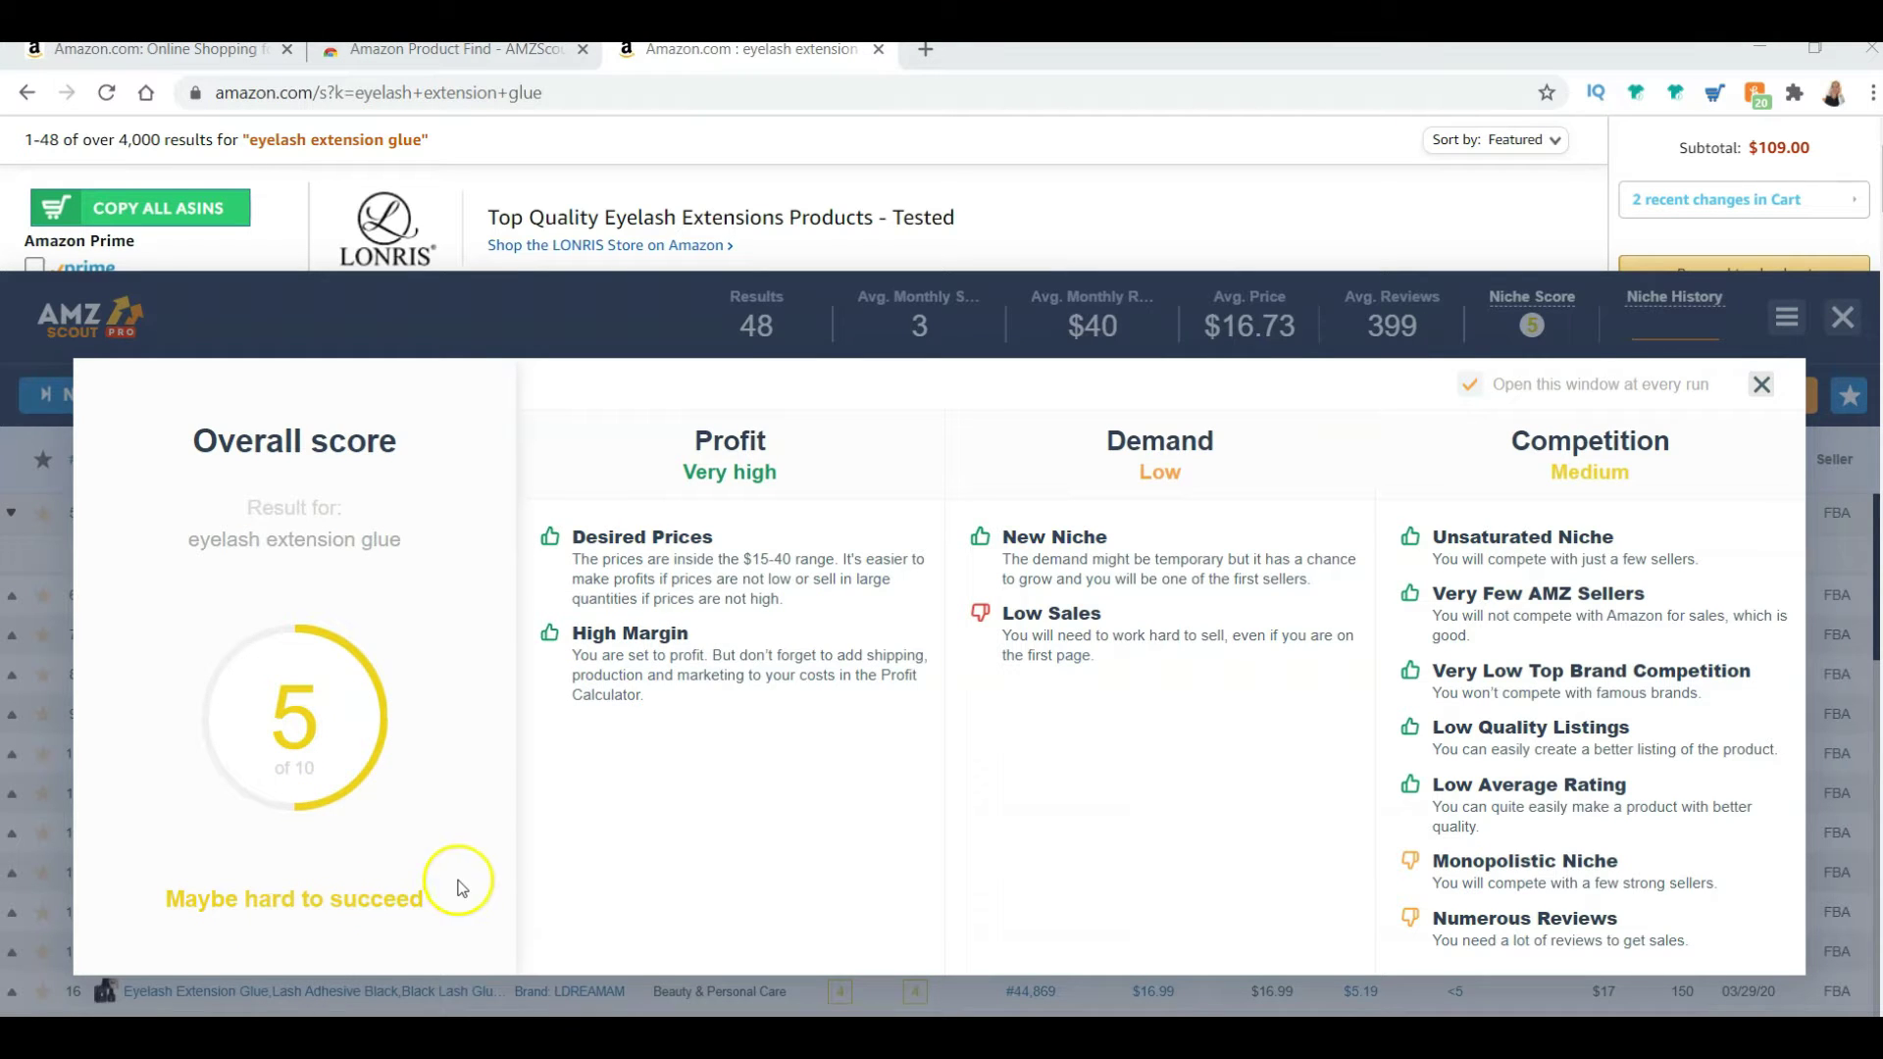
click(1763, 389)
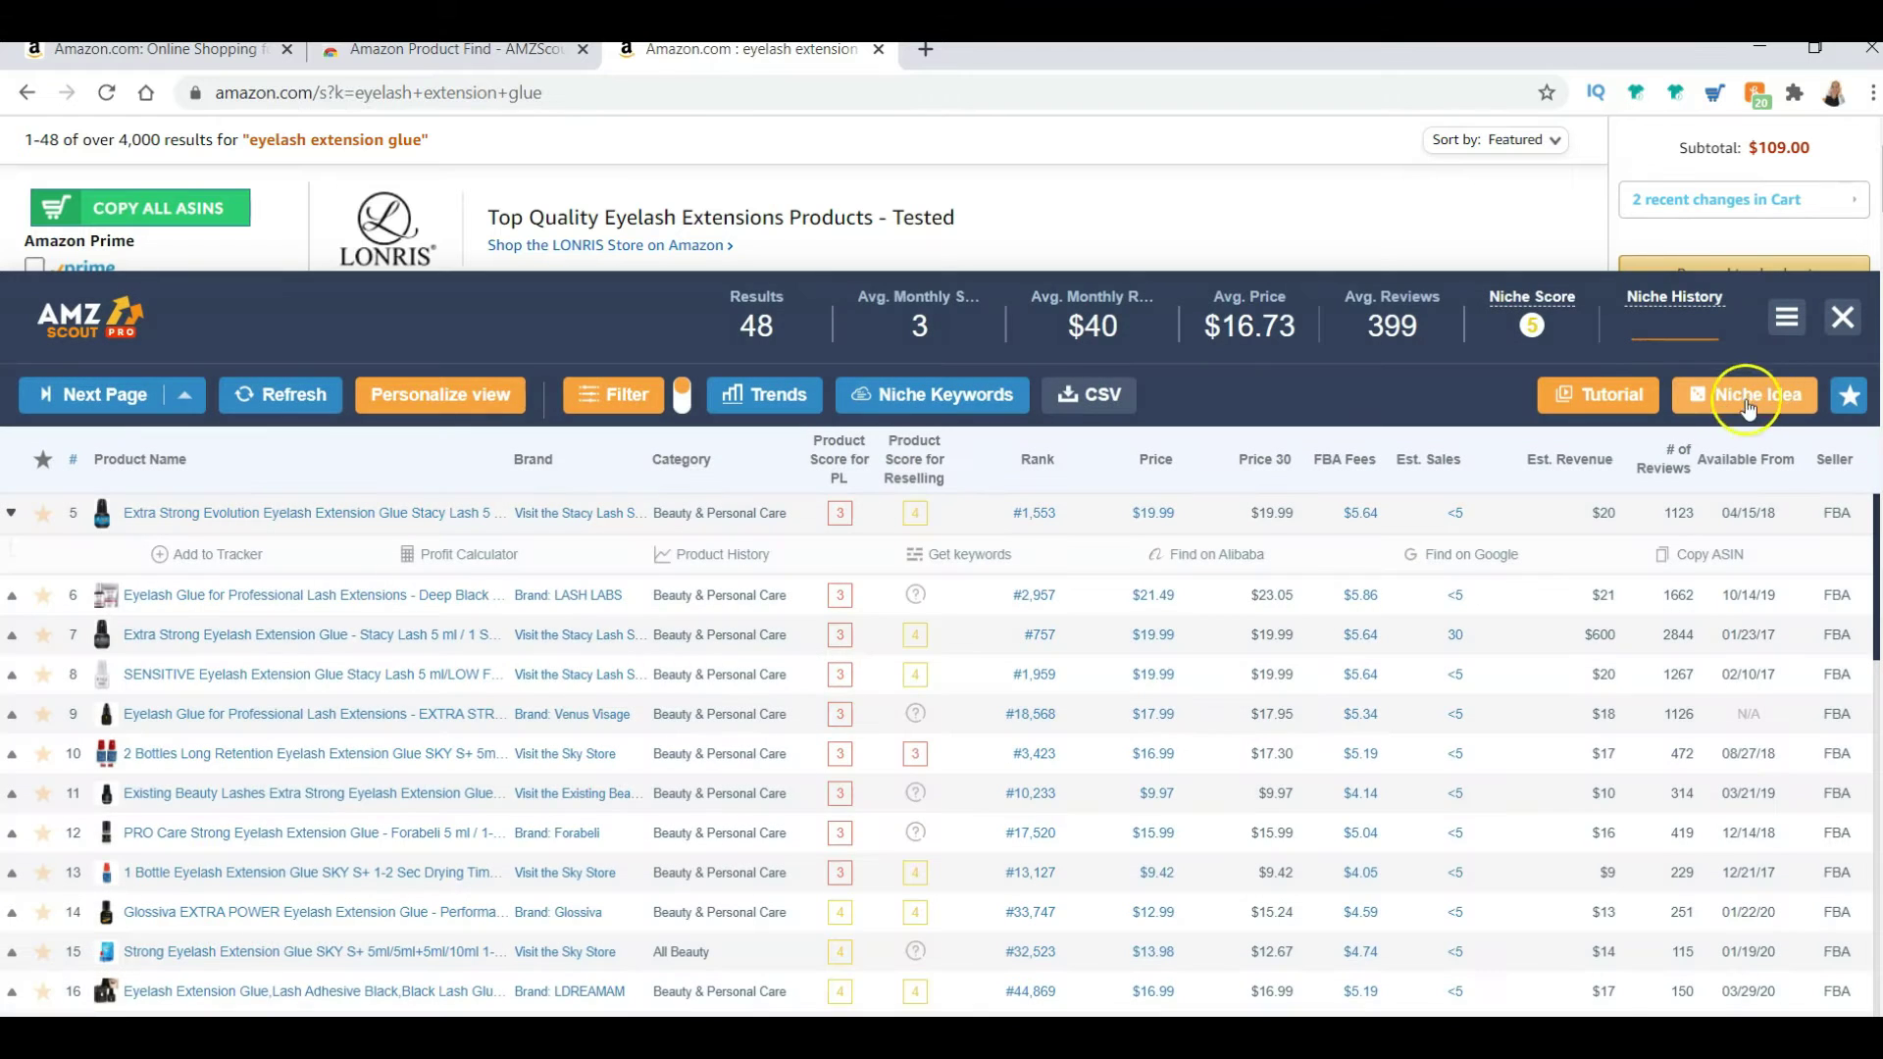
- Generate another niche idea and dismiss its score summary and the feature tips
click(1763, 392)
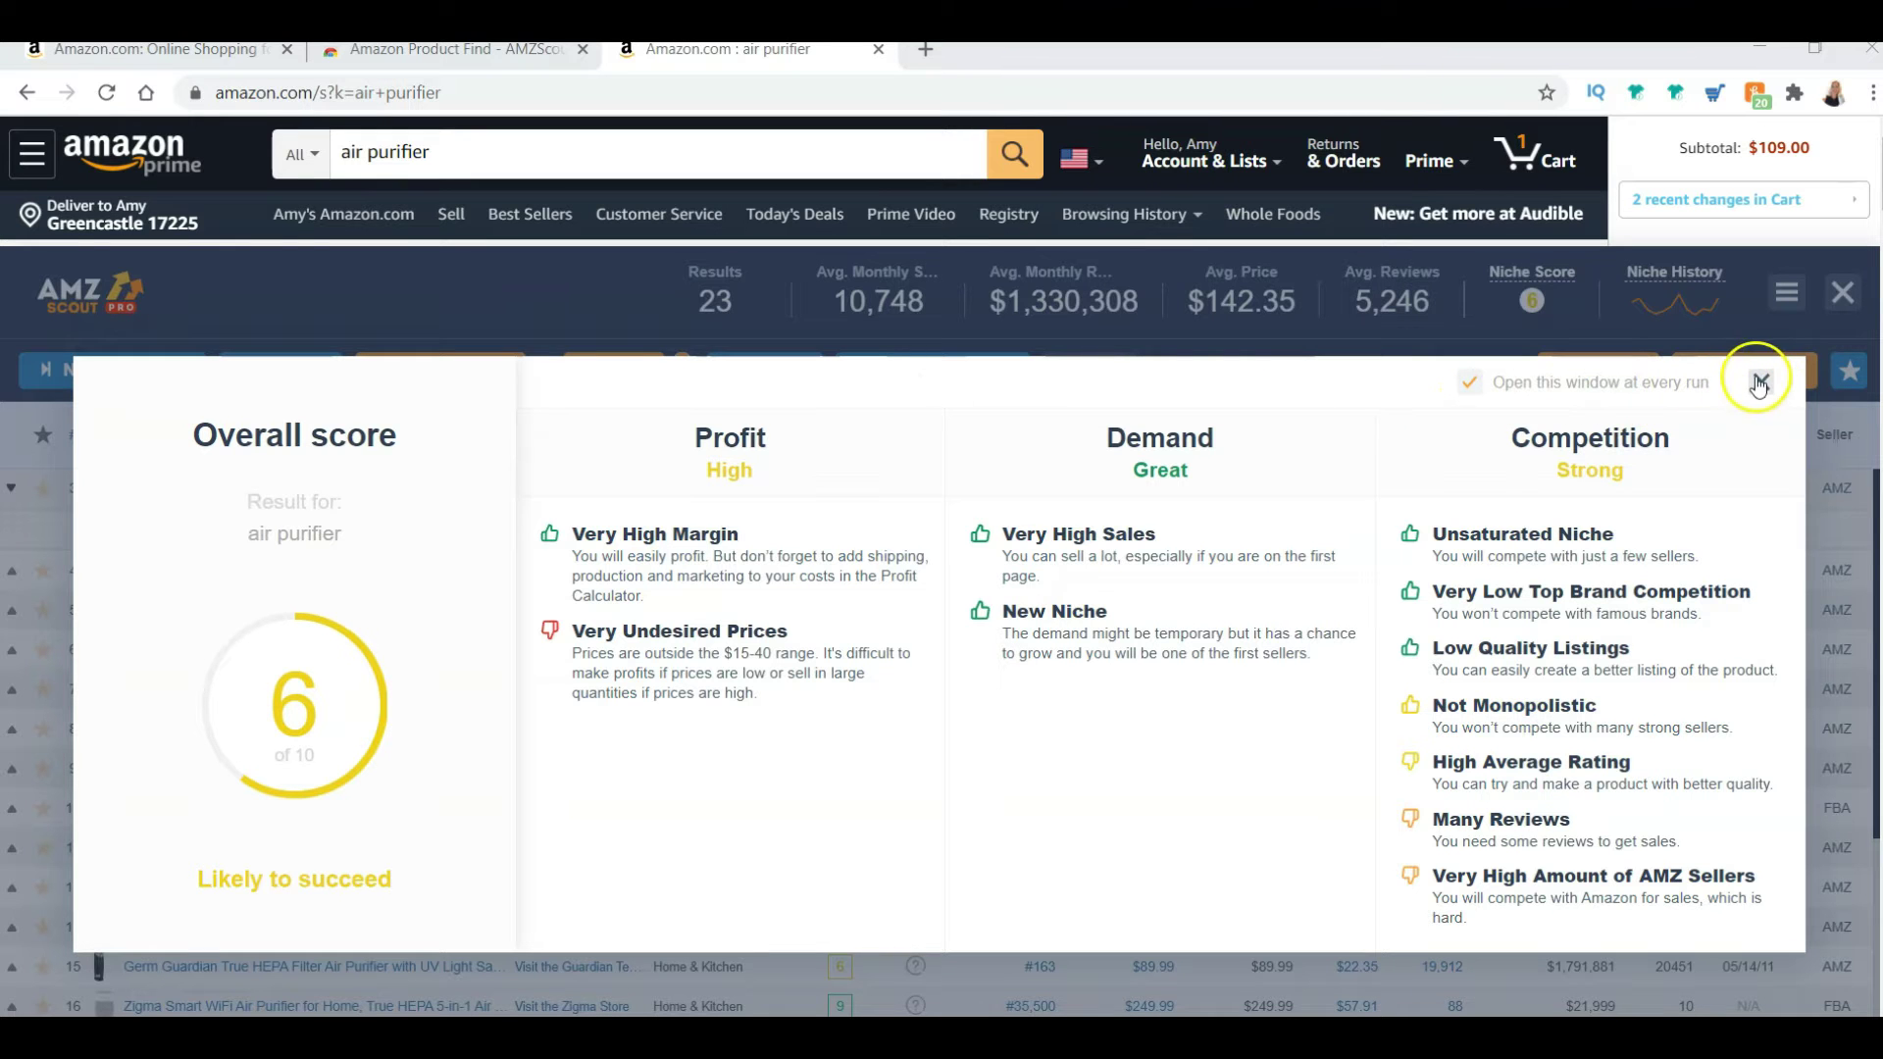
click(1761, 384)
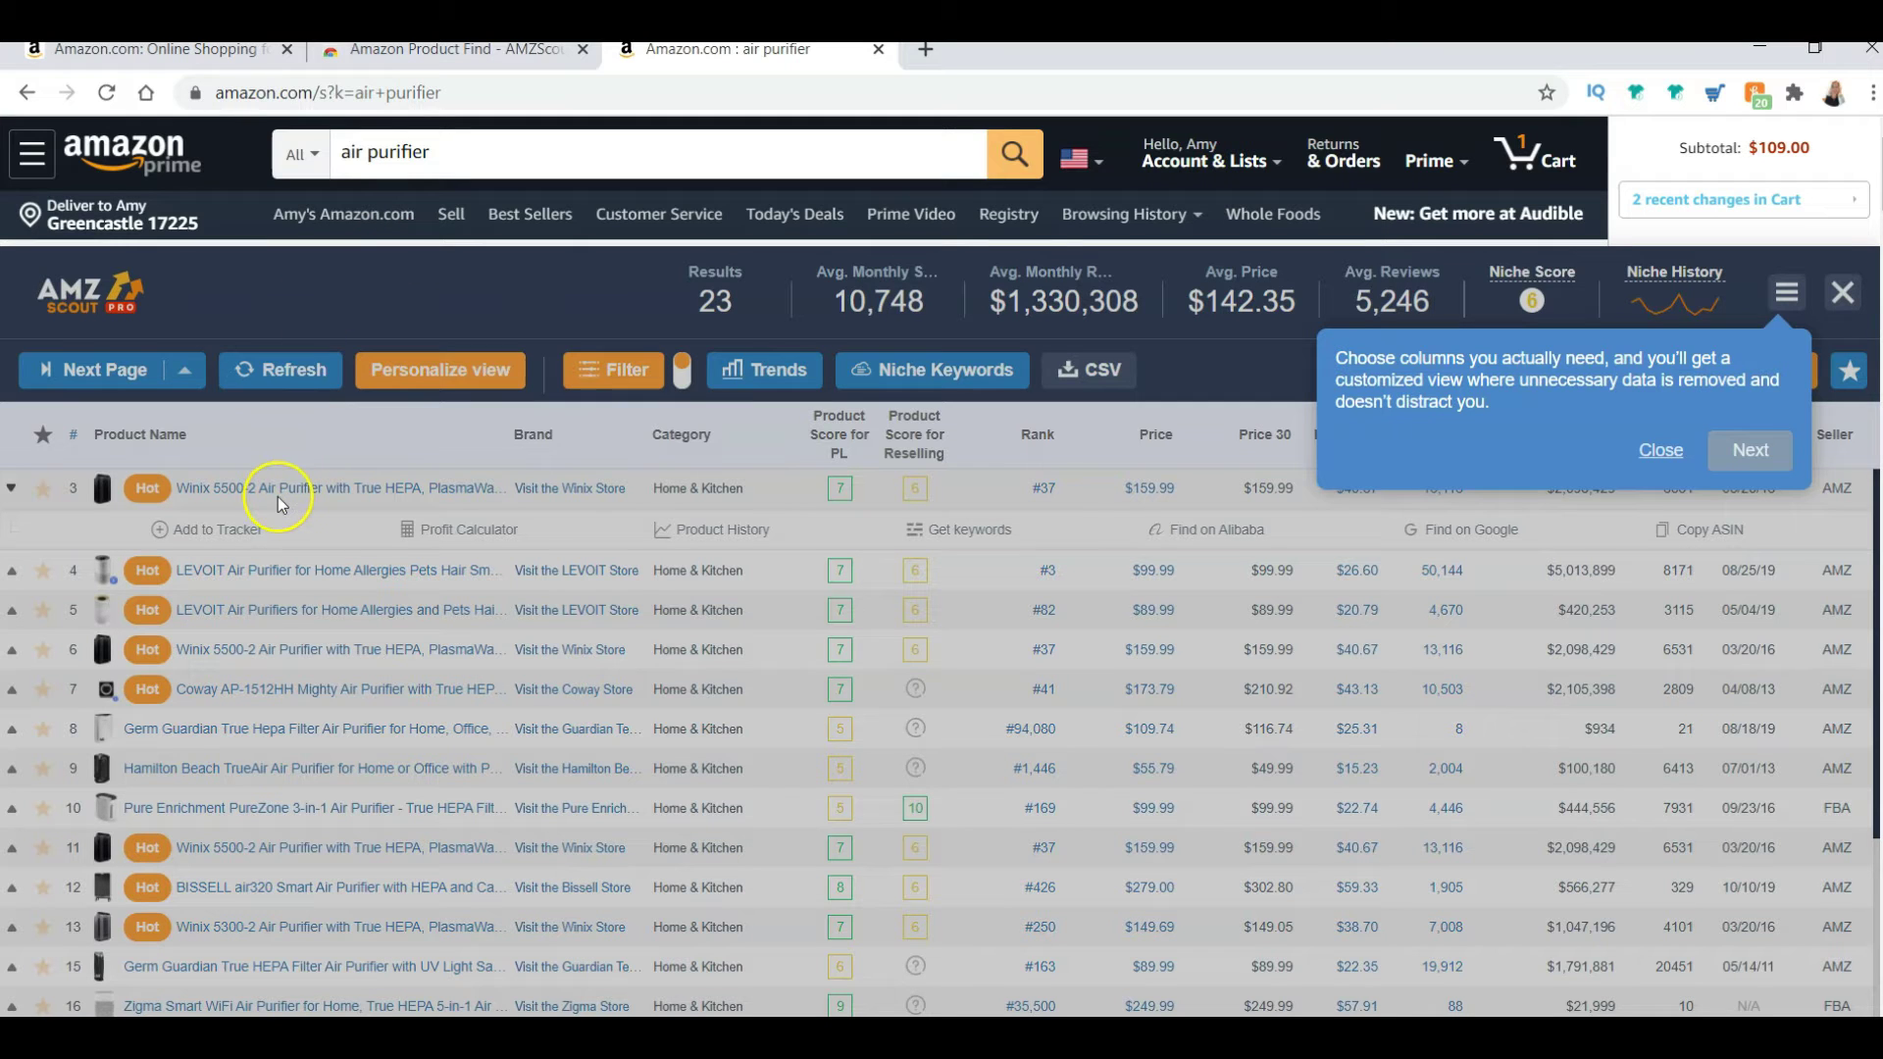
click(1763, 452)
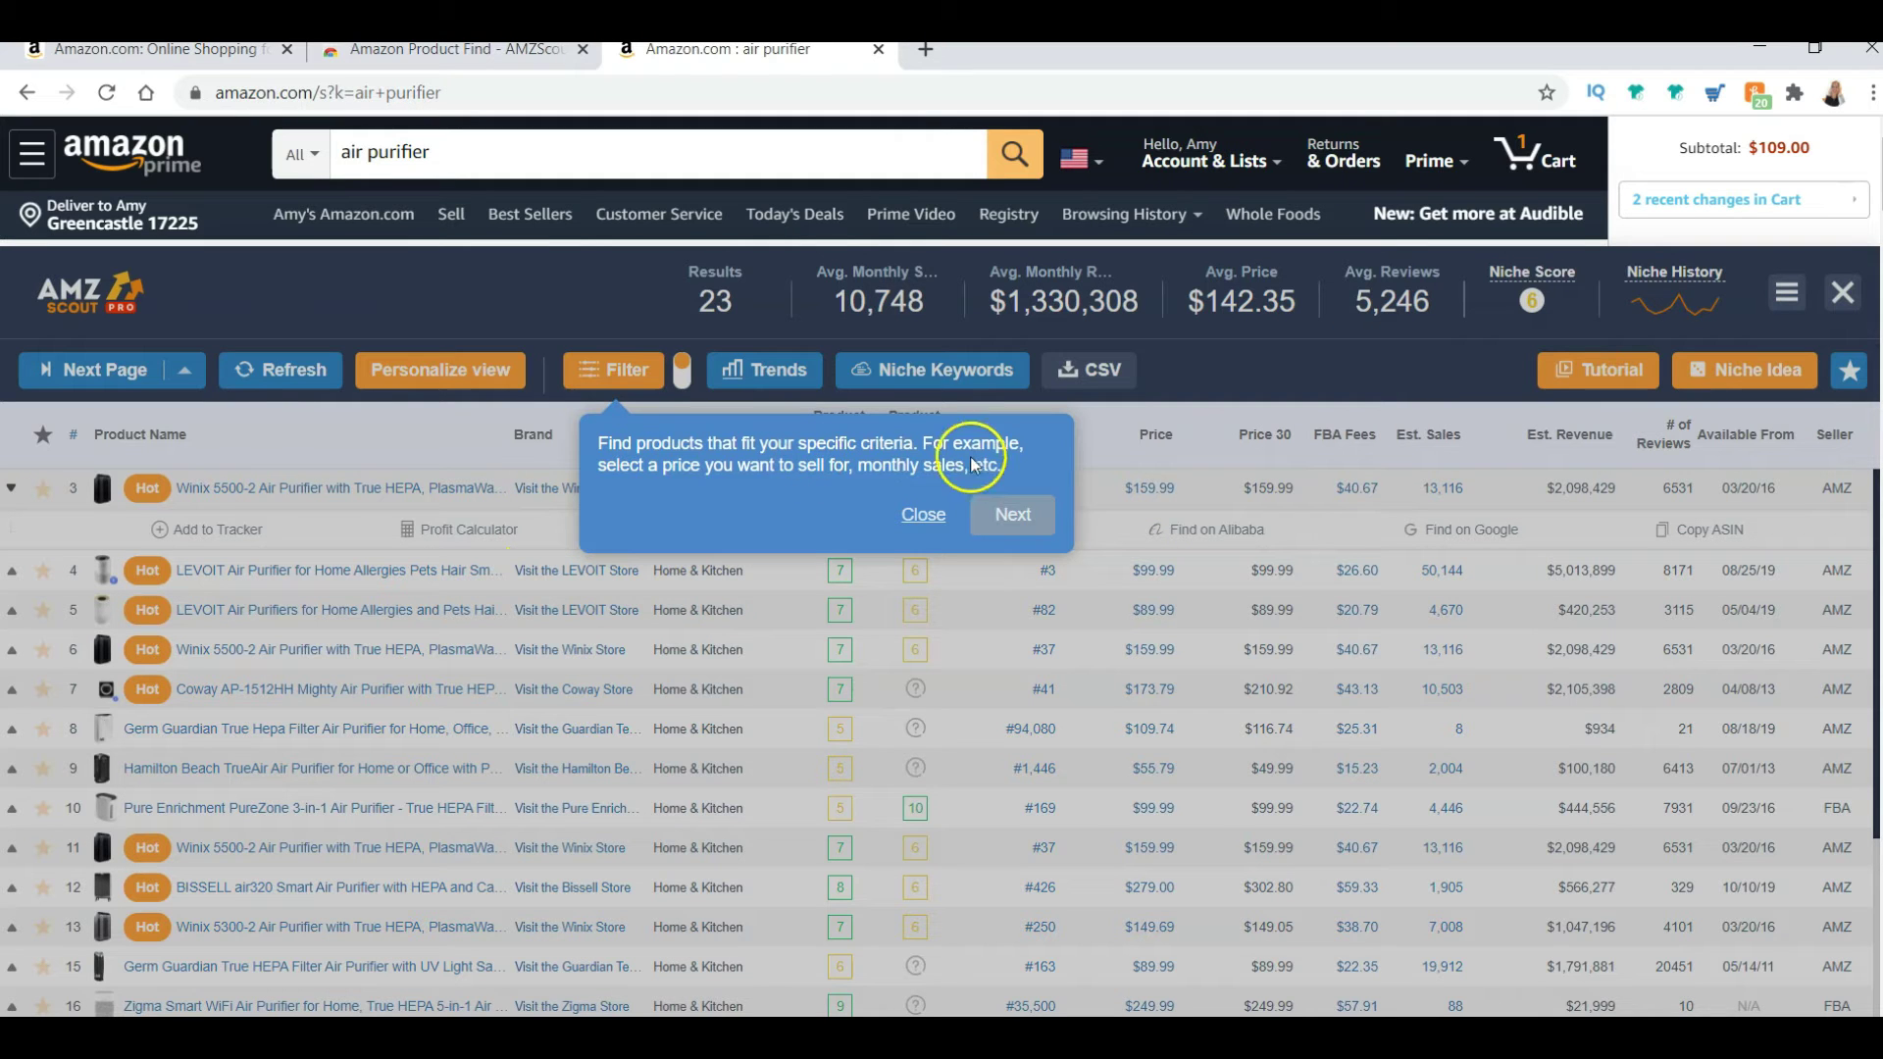
click(1017, 510)
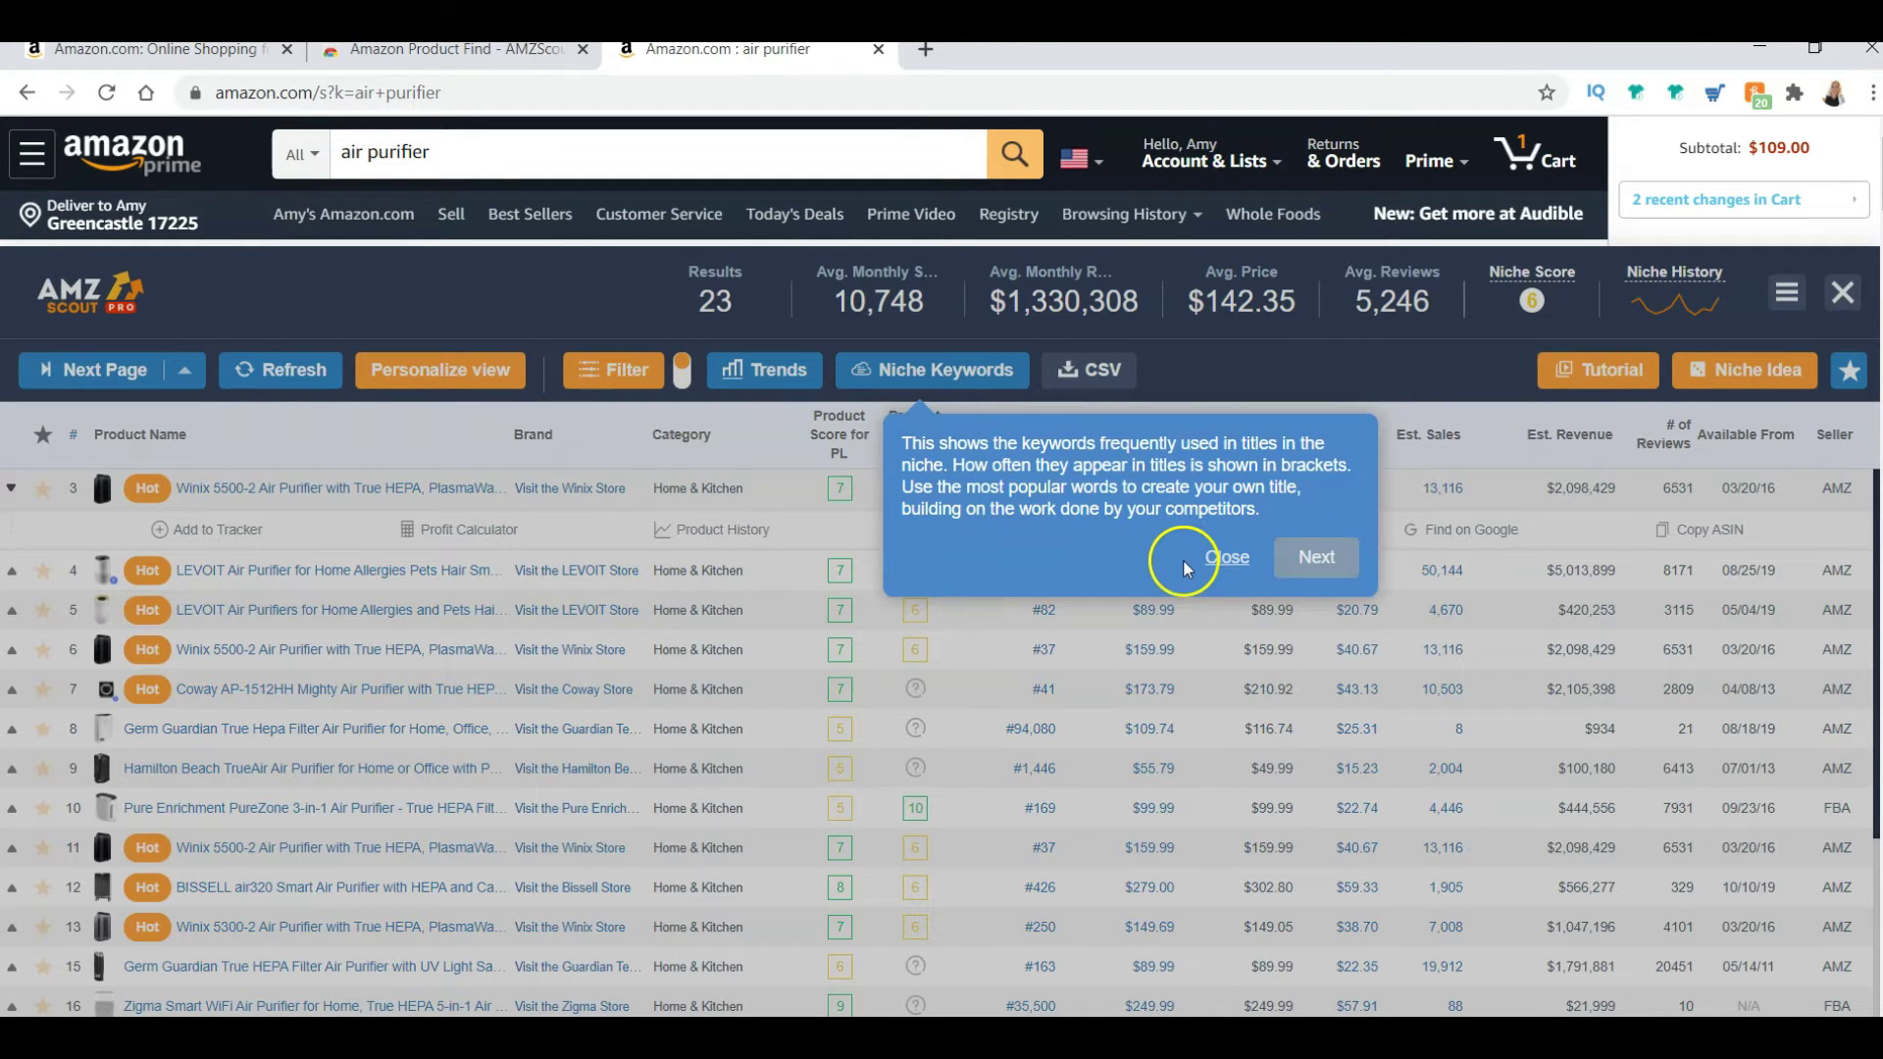
click(1230, 559)
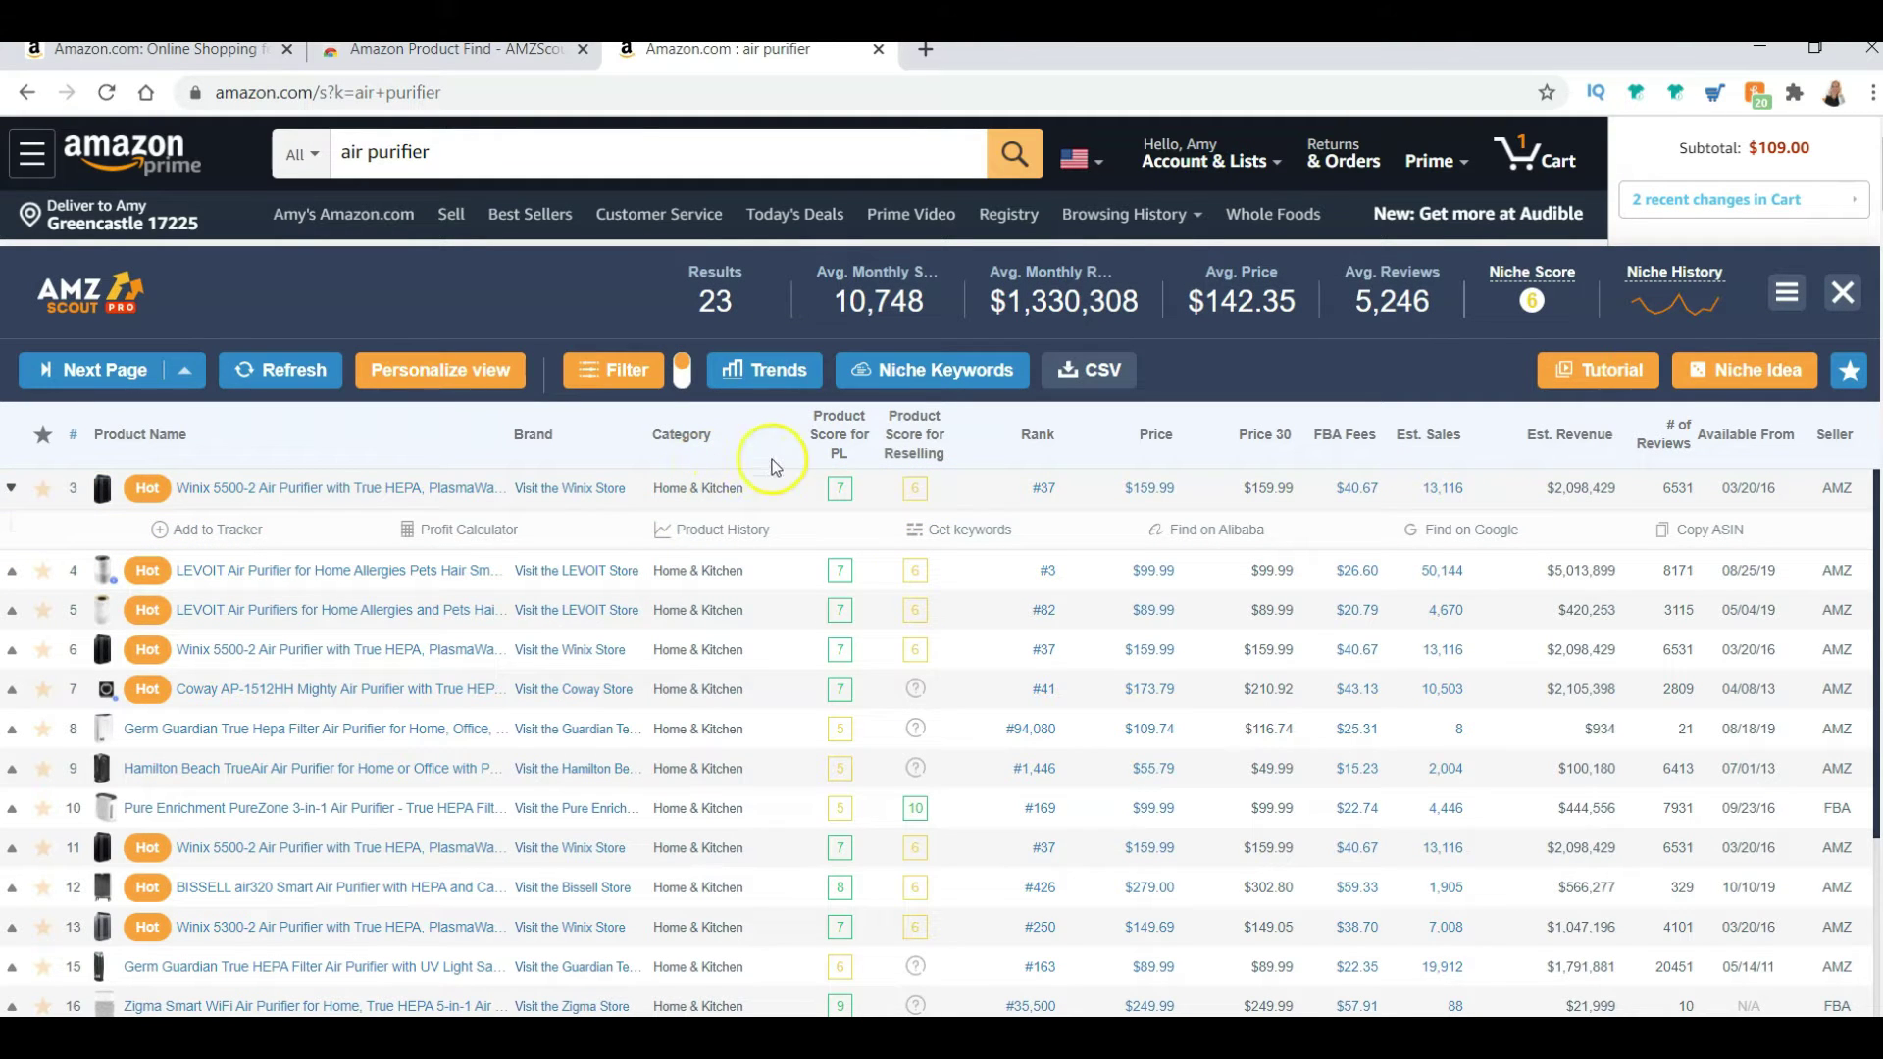
- Sort the air purifier products by Product Score for Reselling, from highest to lowest
click(934, 478)
mouse_move(907, 461)
click(922, 432)
click(927, 442)
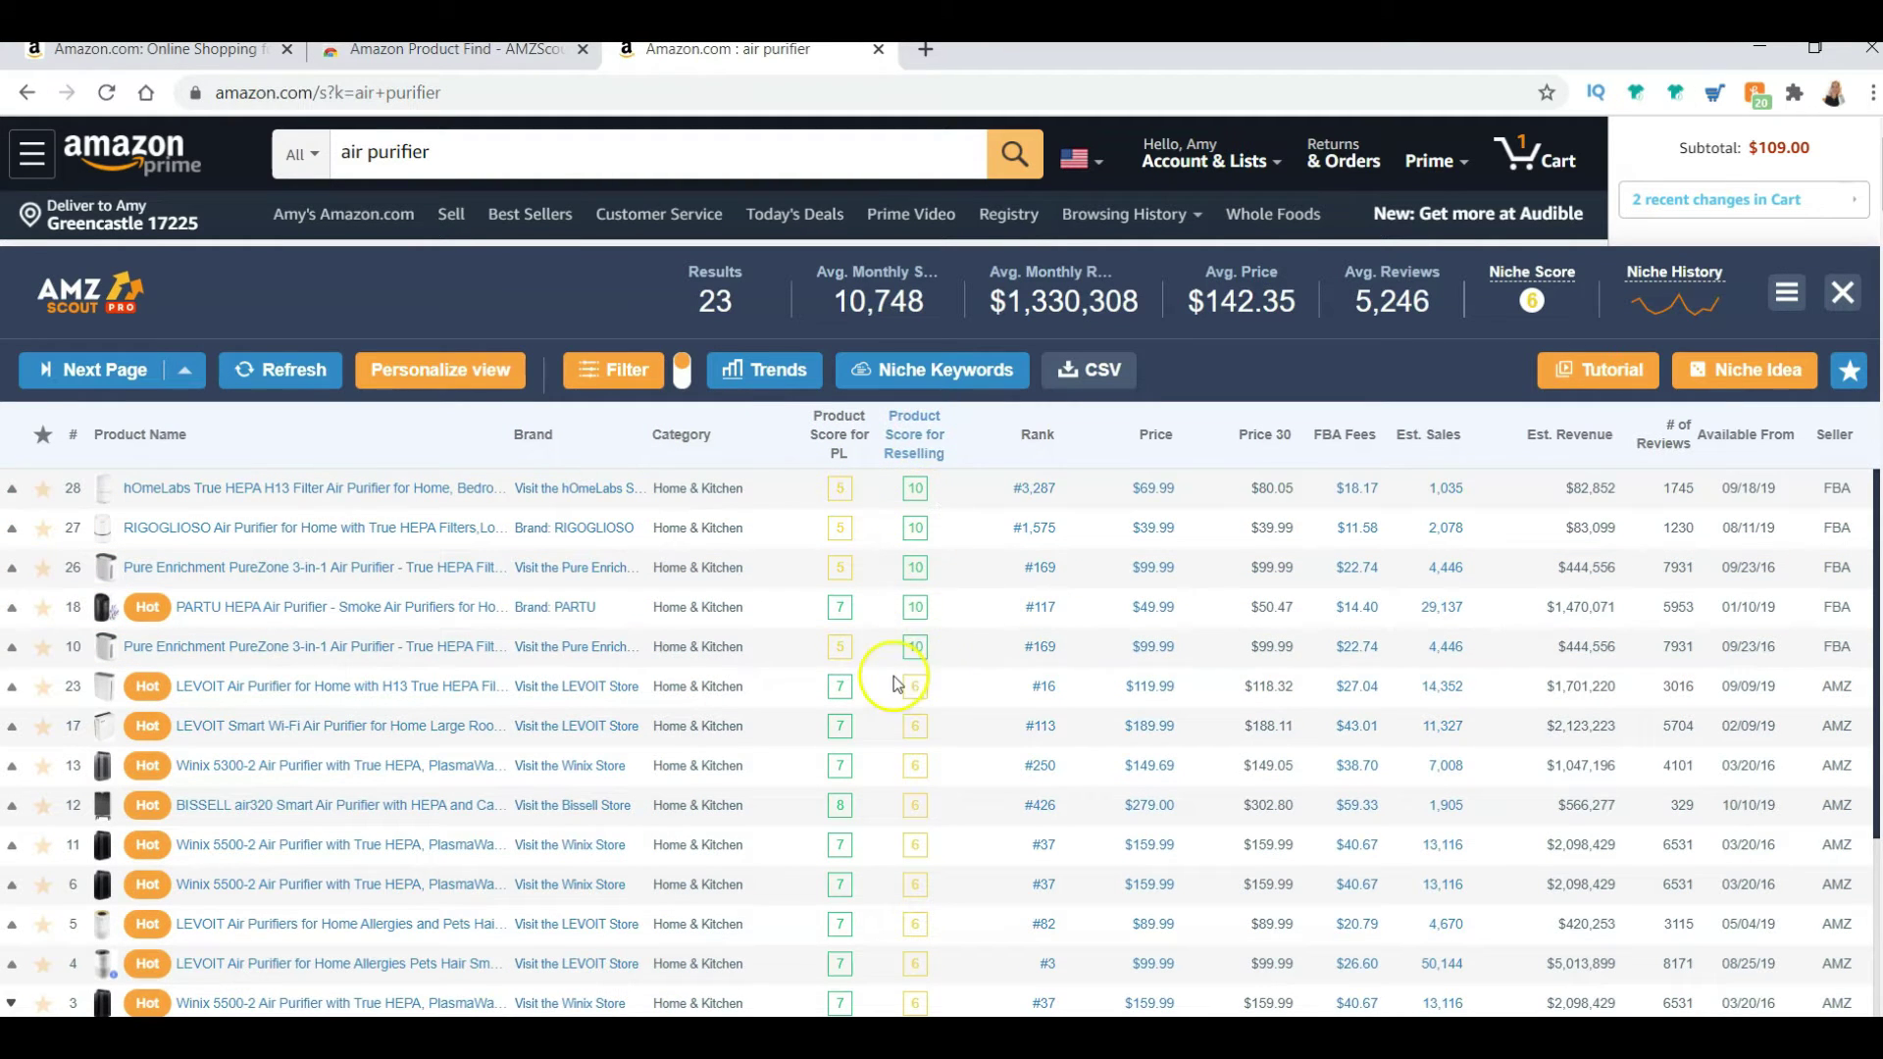
click(915, 445)
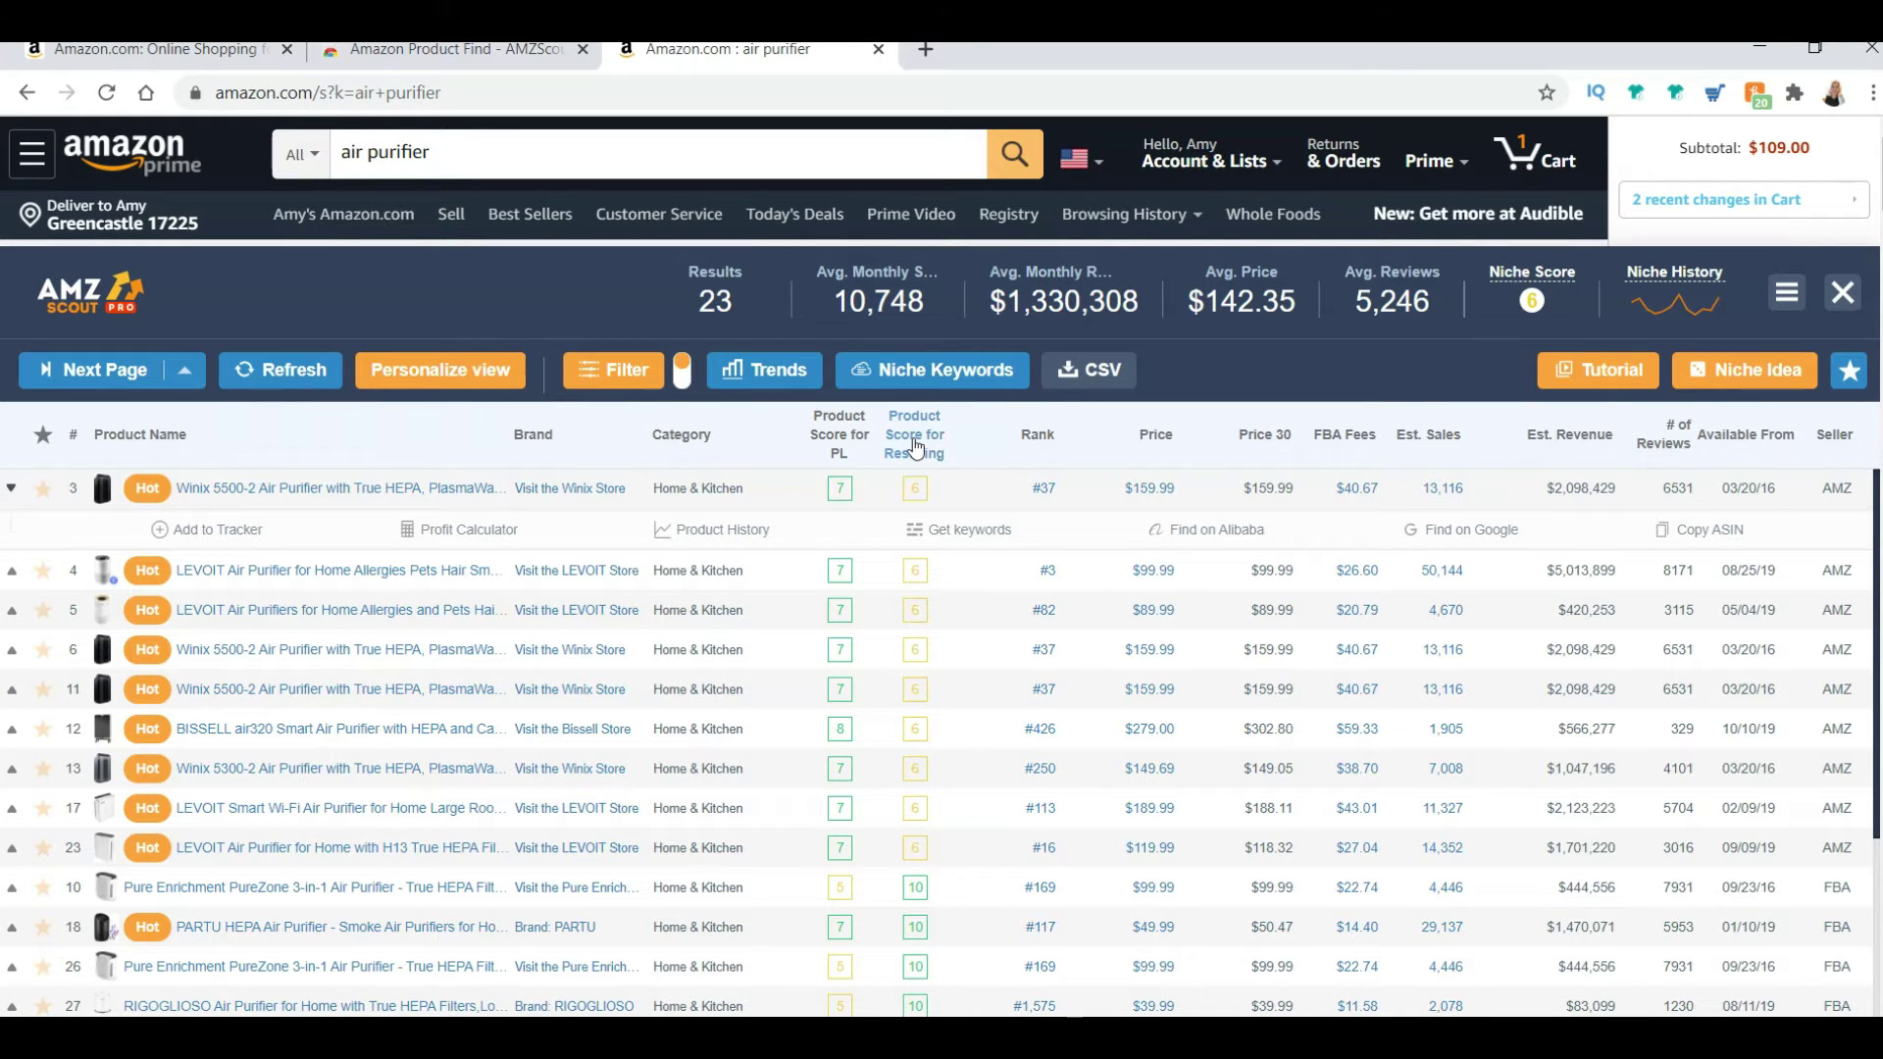
click(915, 445)
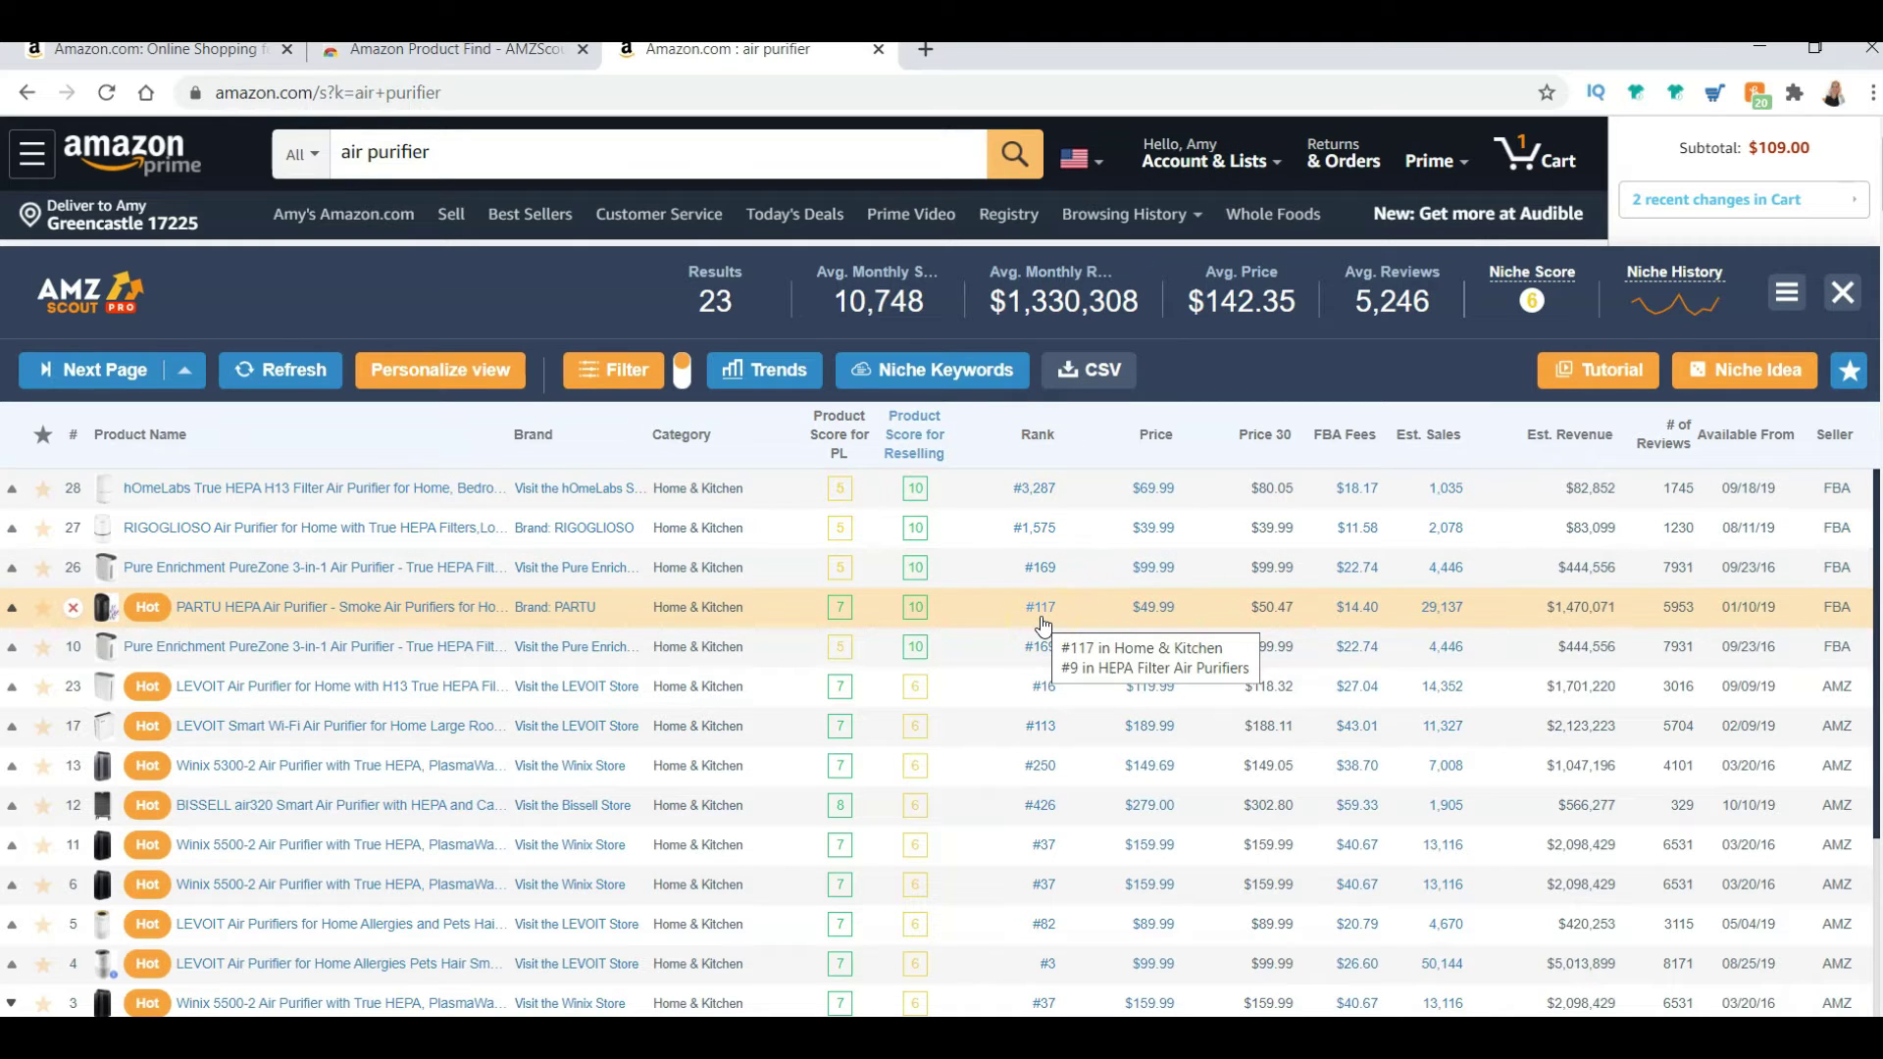
- Expand the PARTU HEPA Air Purifier entry and look the product up on Google
click(1126, 616)
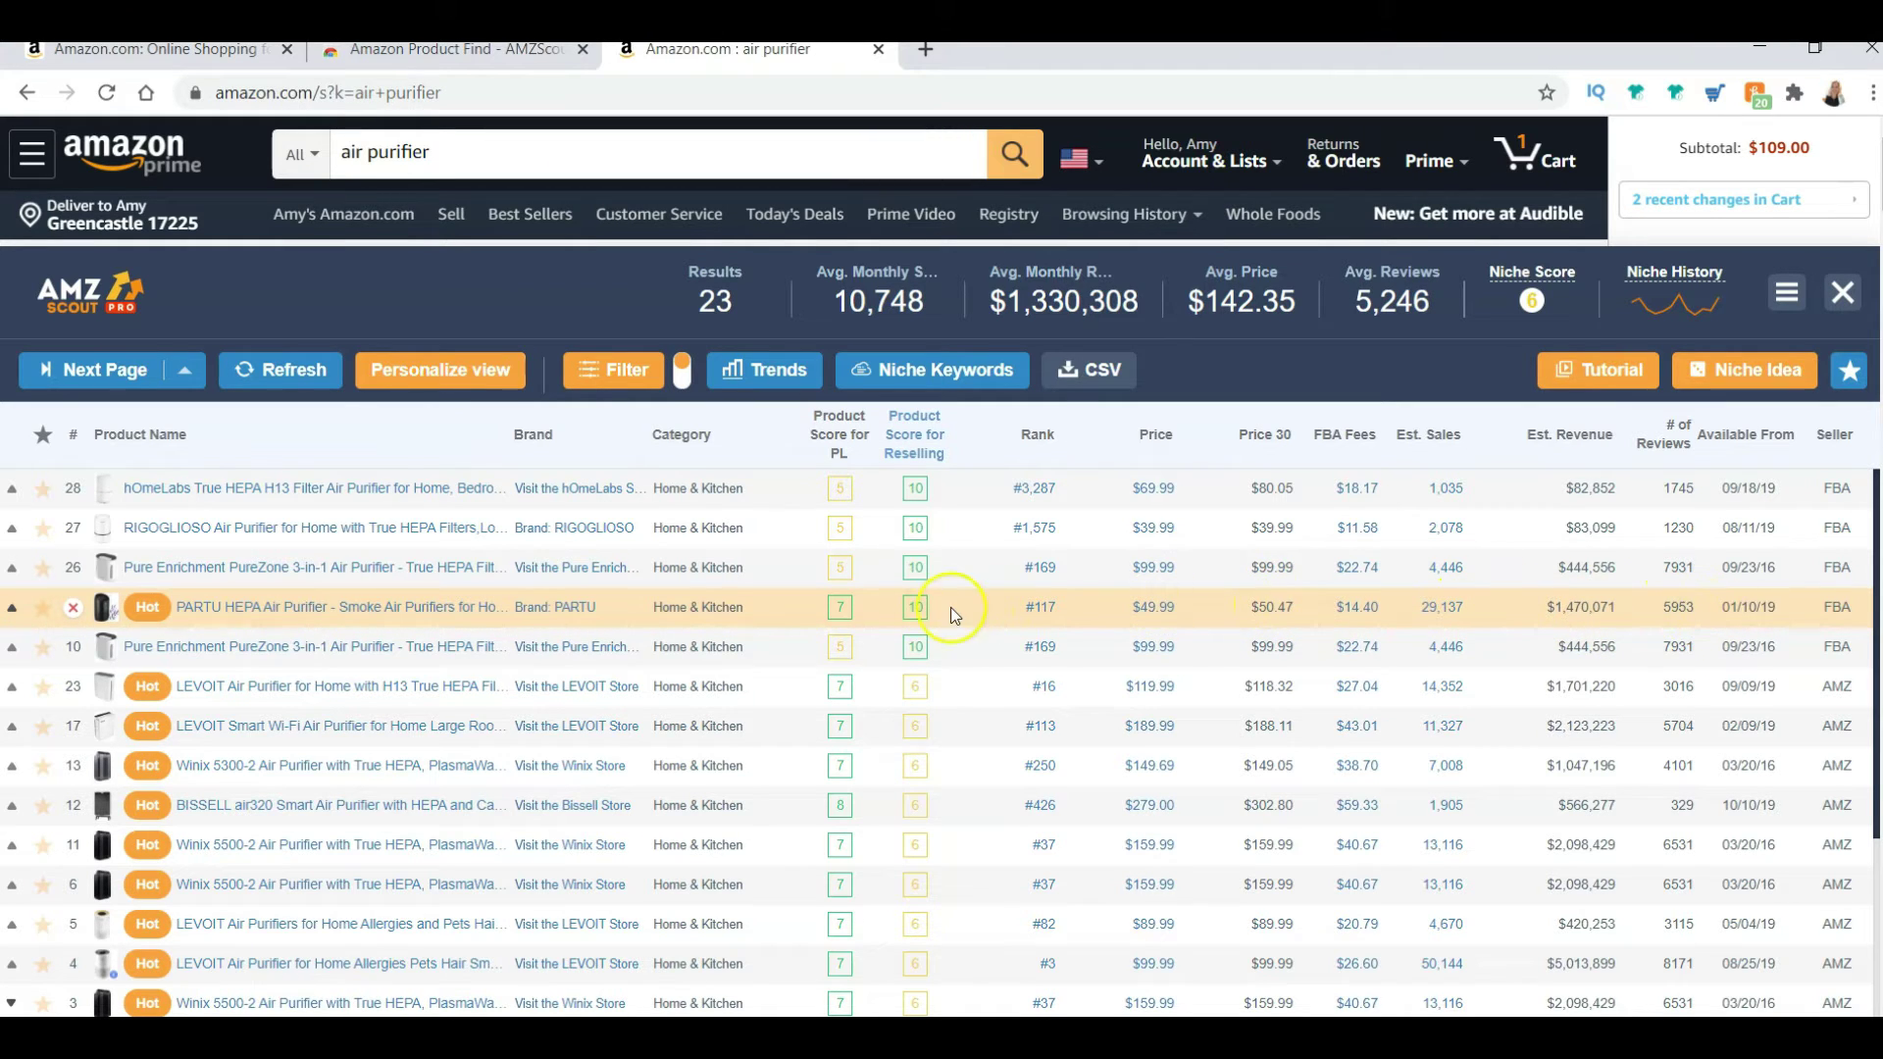
click(981, 608)
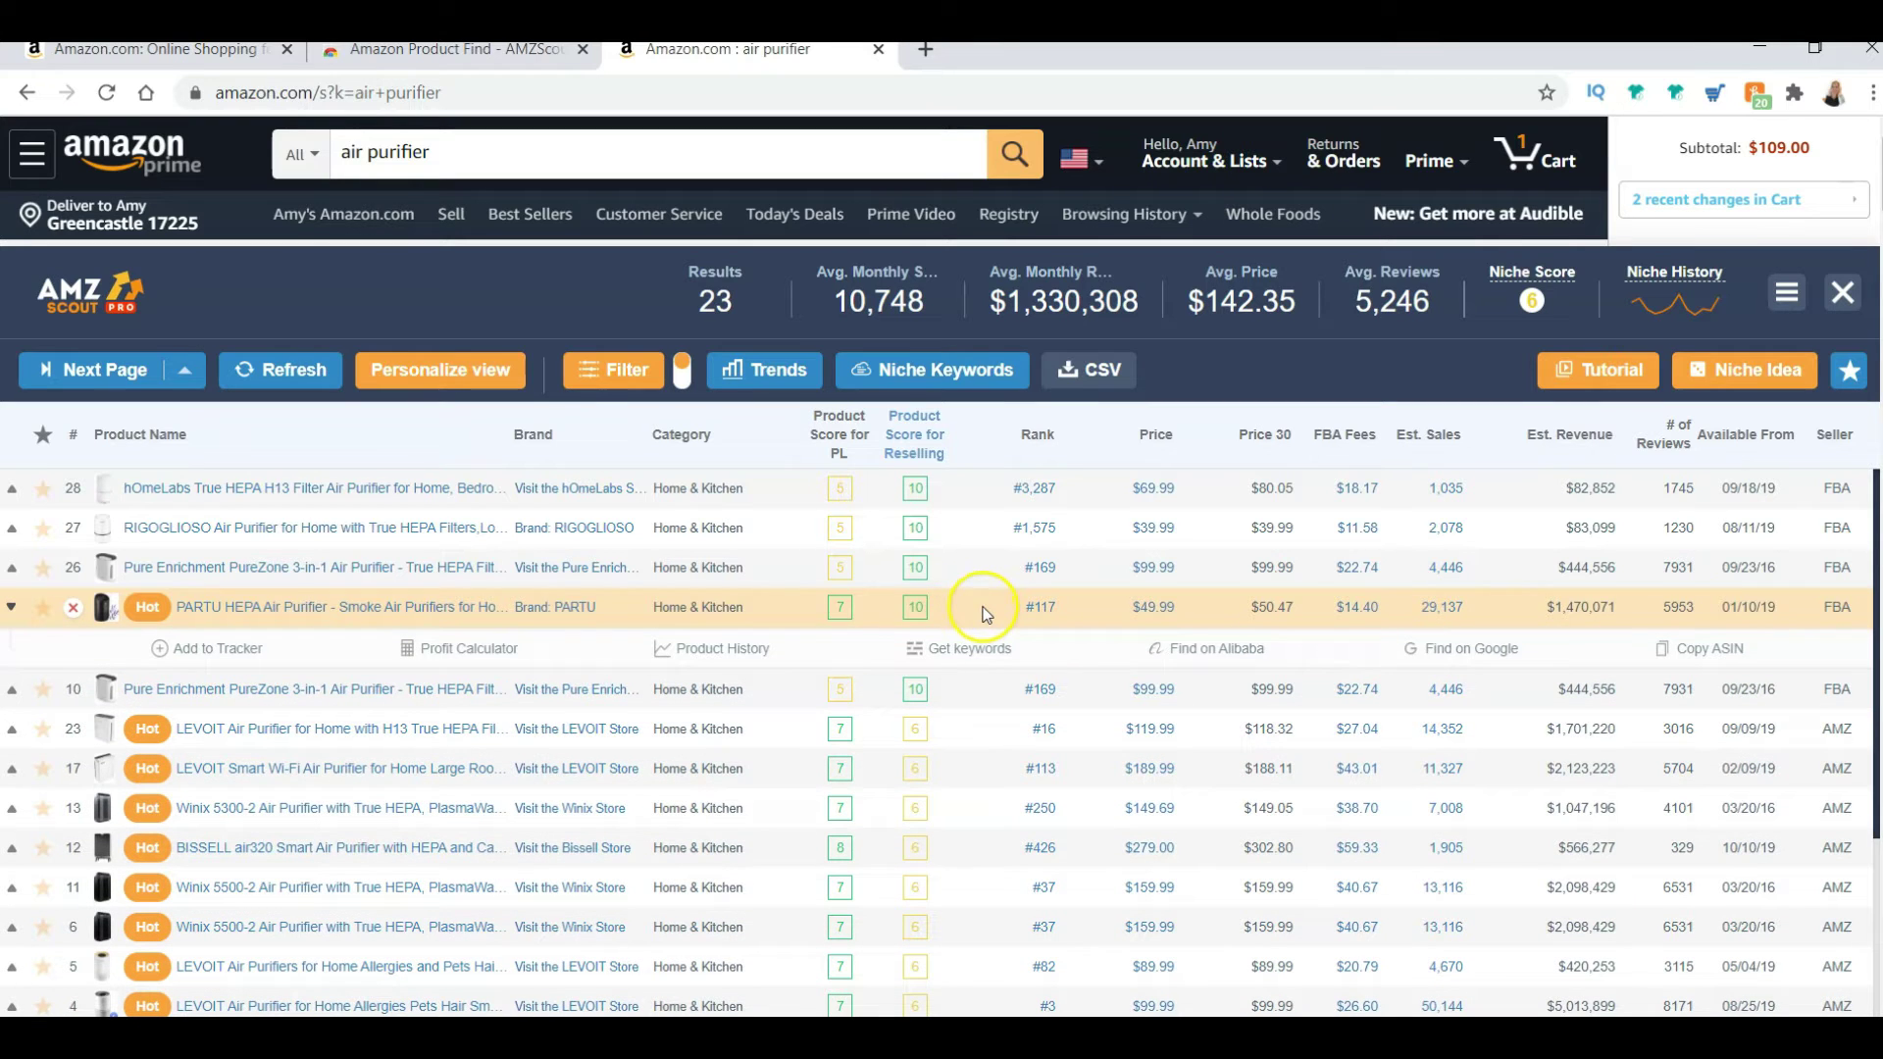
click(1449, 651)
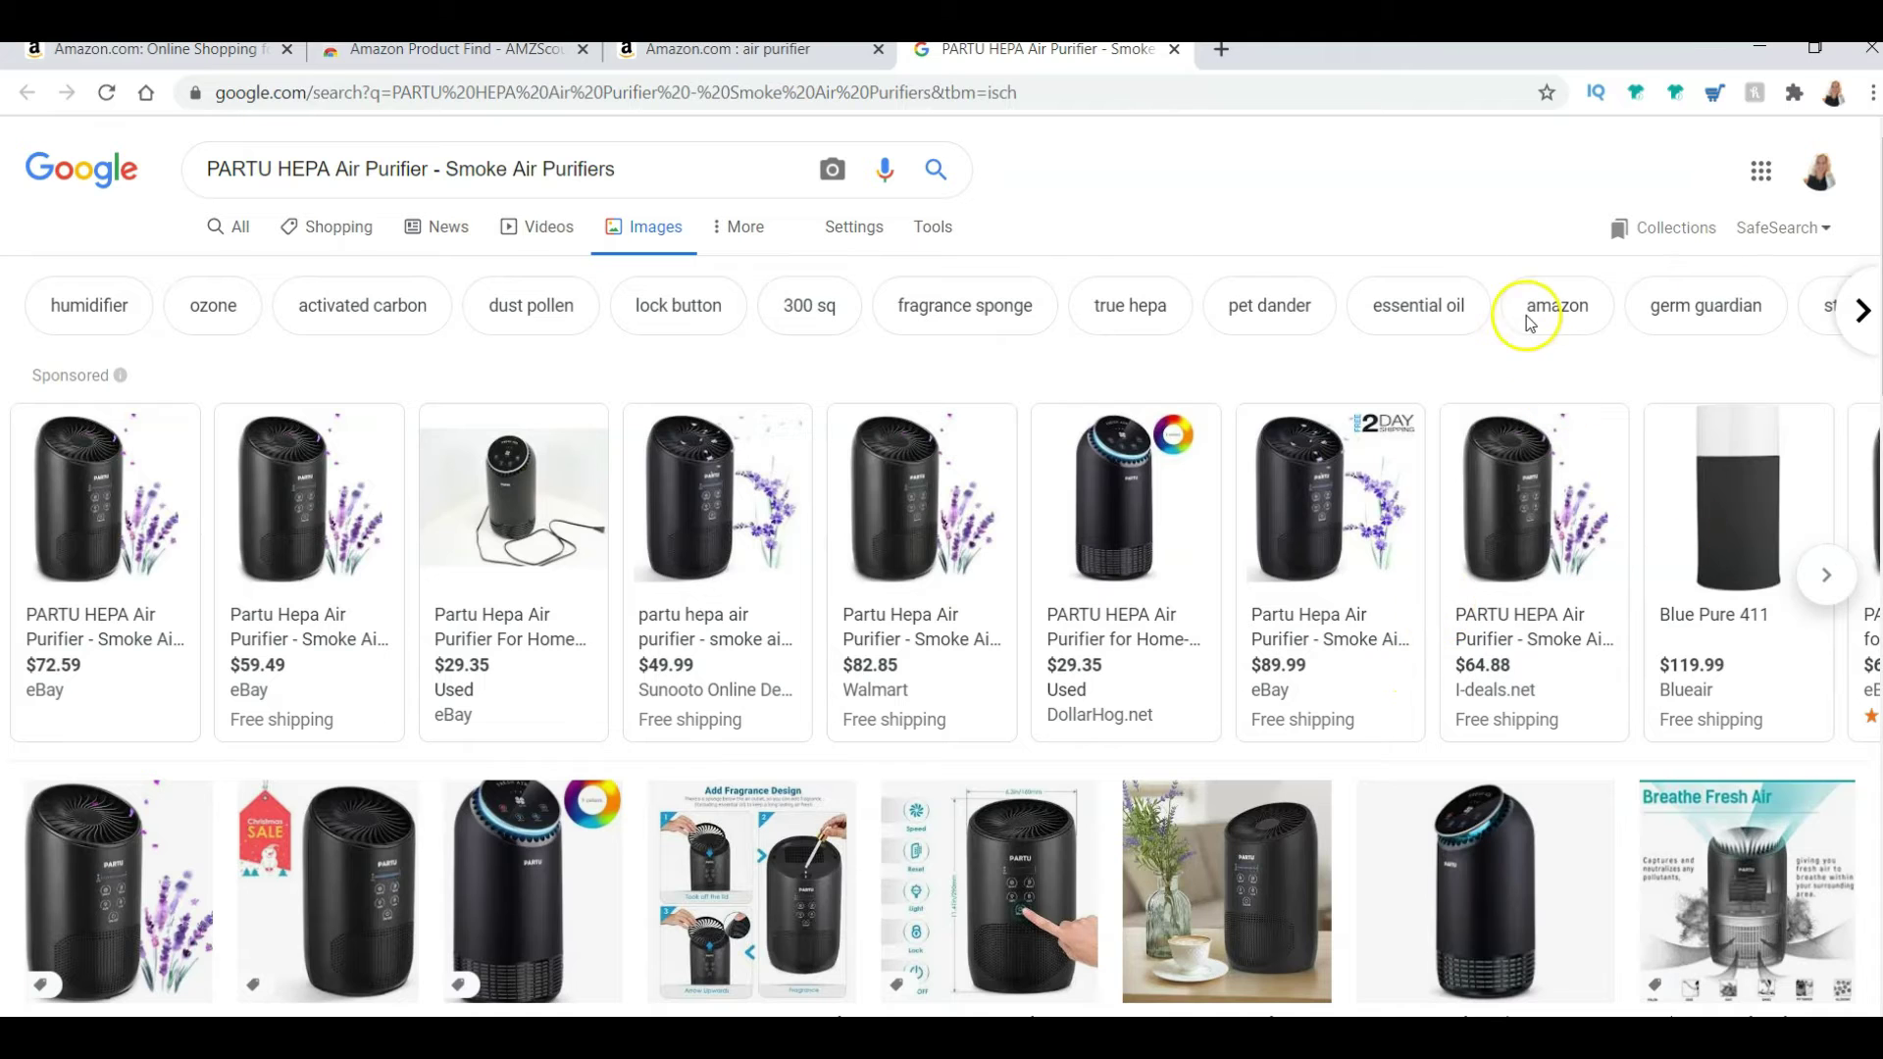
click(719, 236)
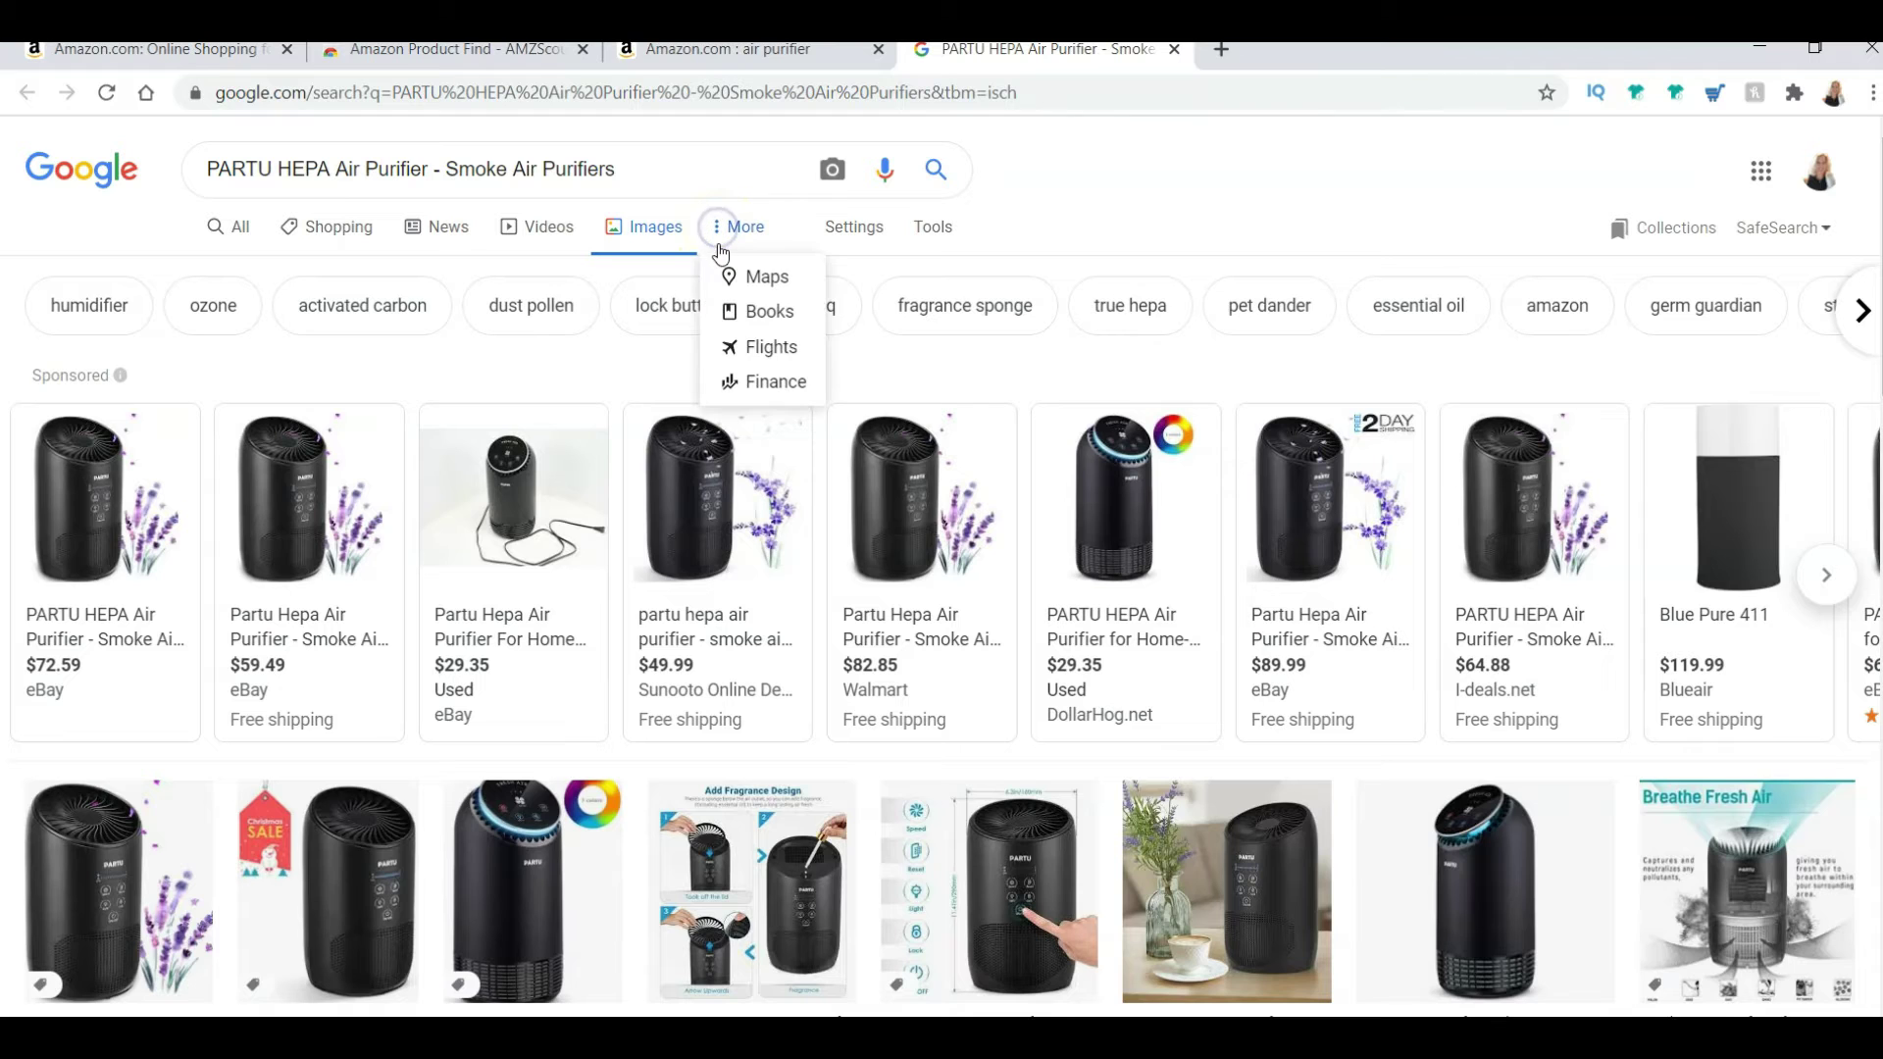
click(1192, 186)
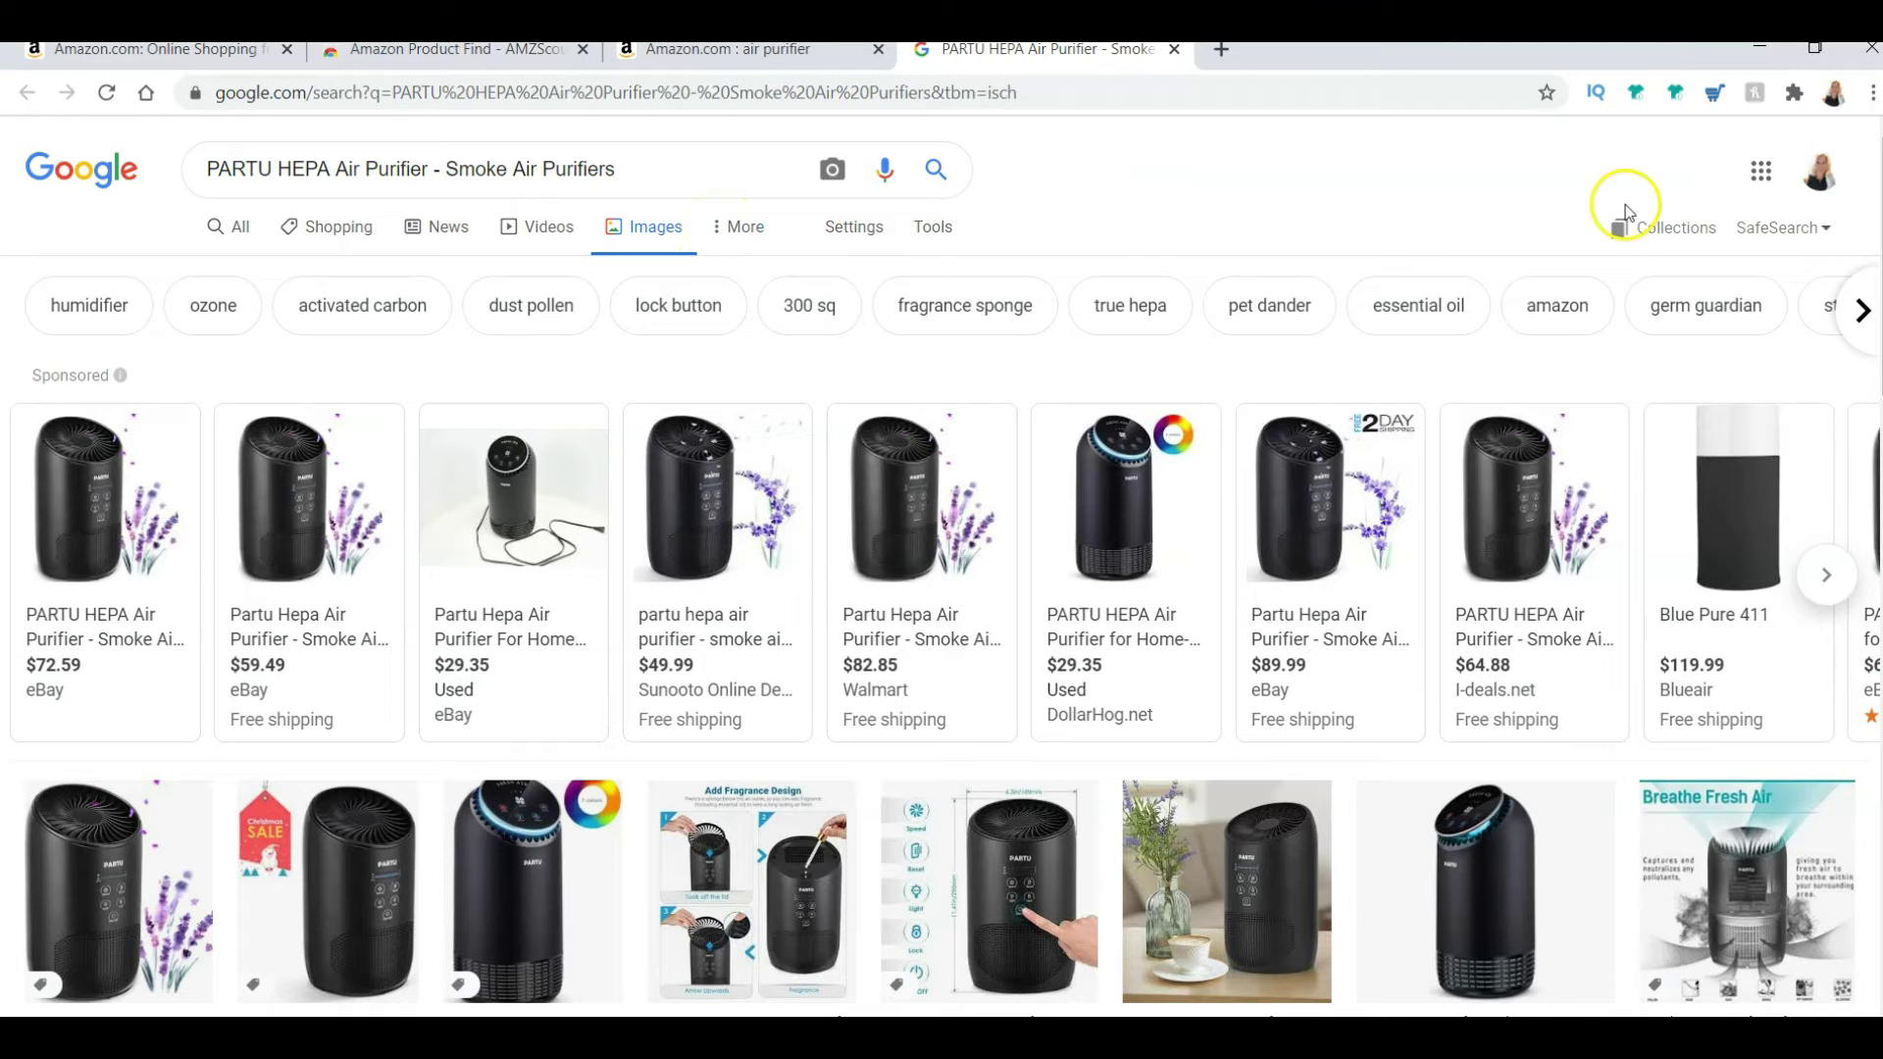
click(1823, 231)
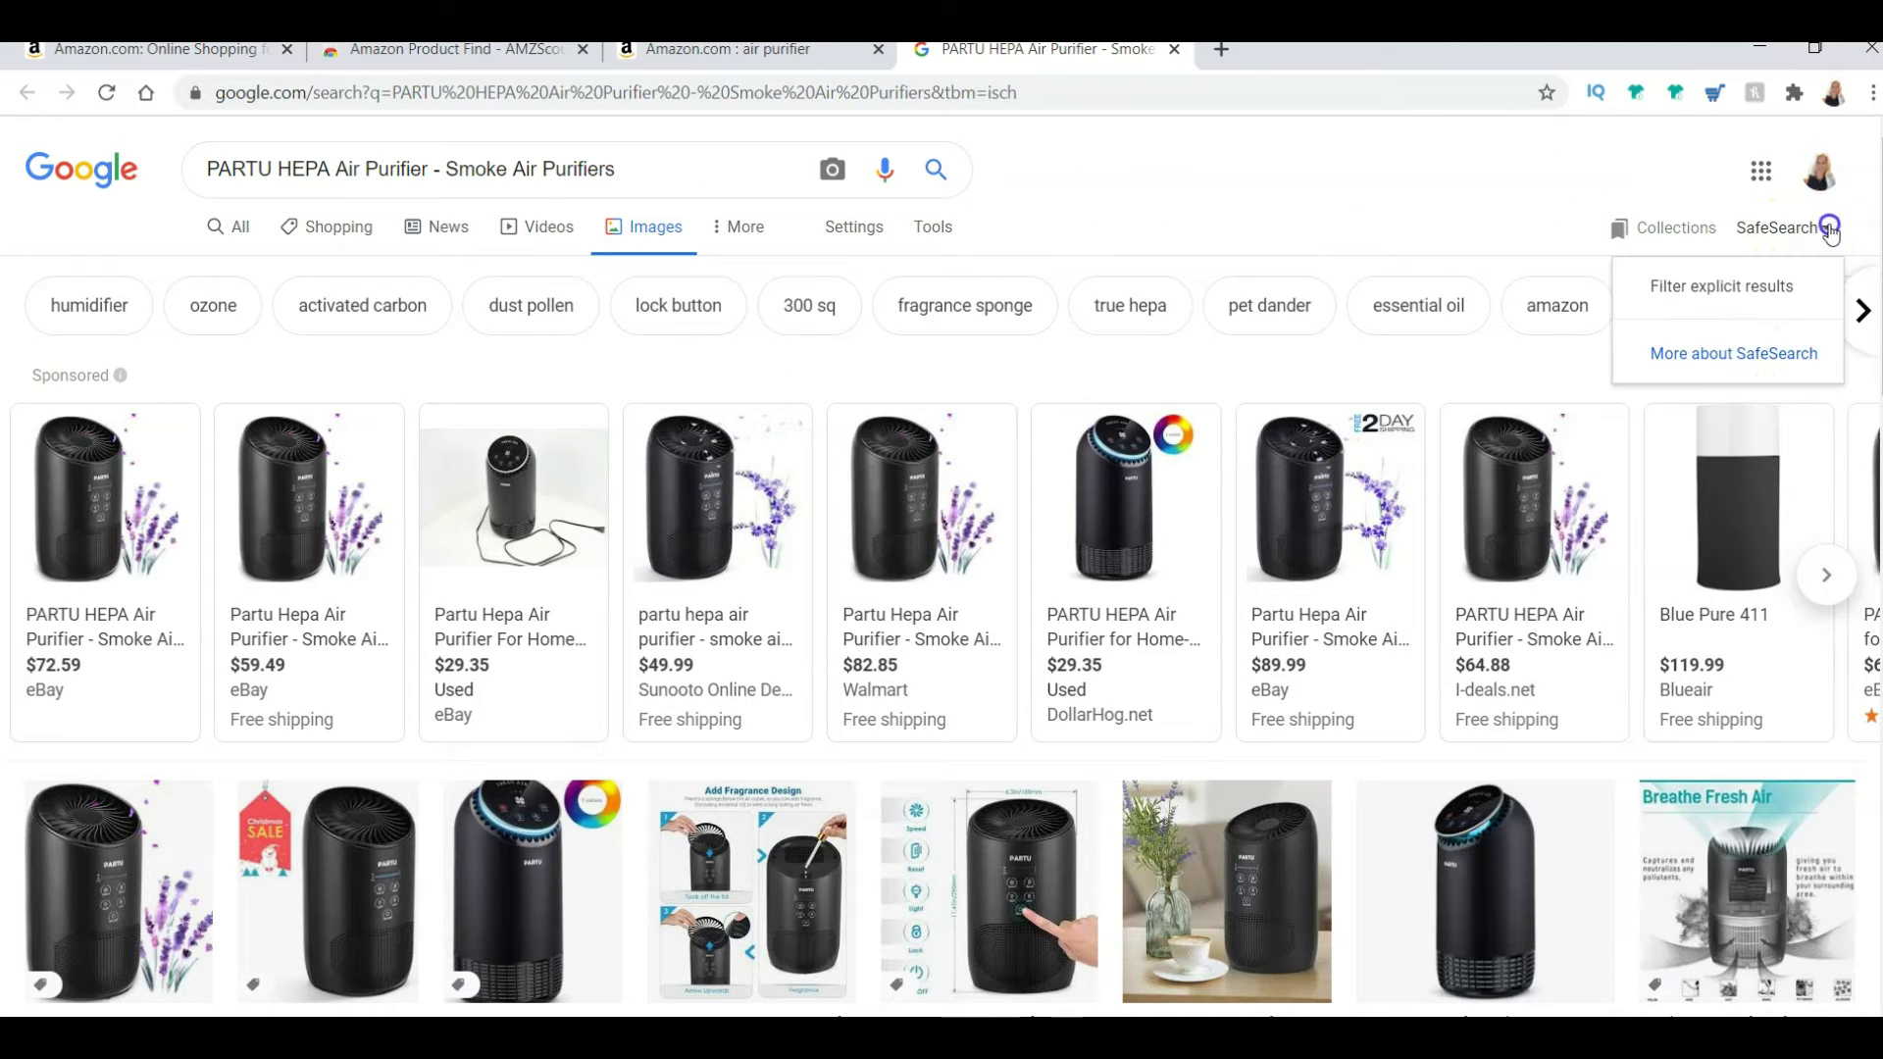
click(1100, 178)
mouse_move(545, 626)
scroll(544, 626, down, 1)
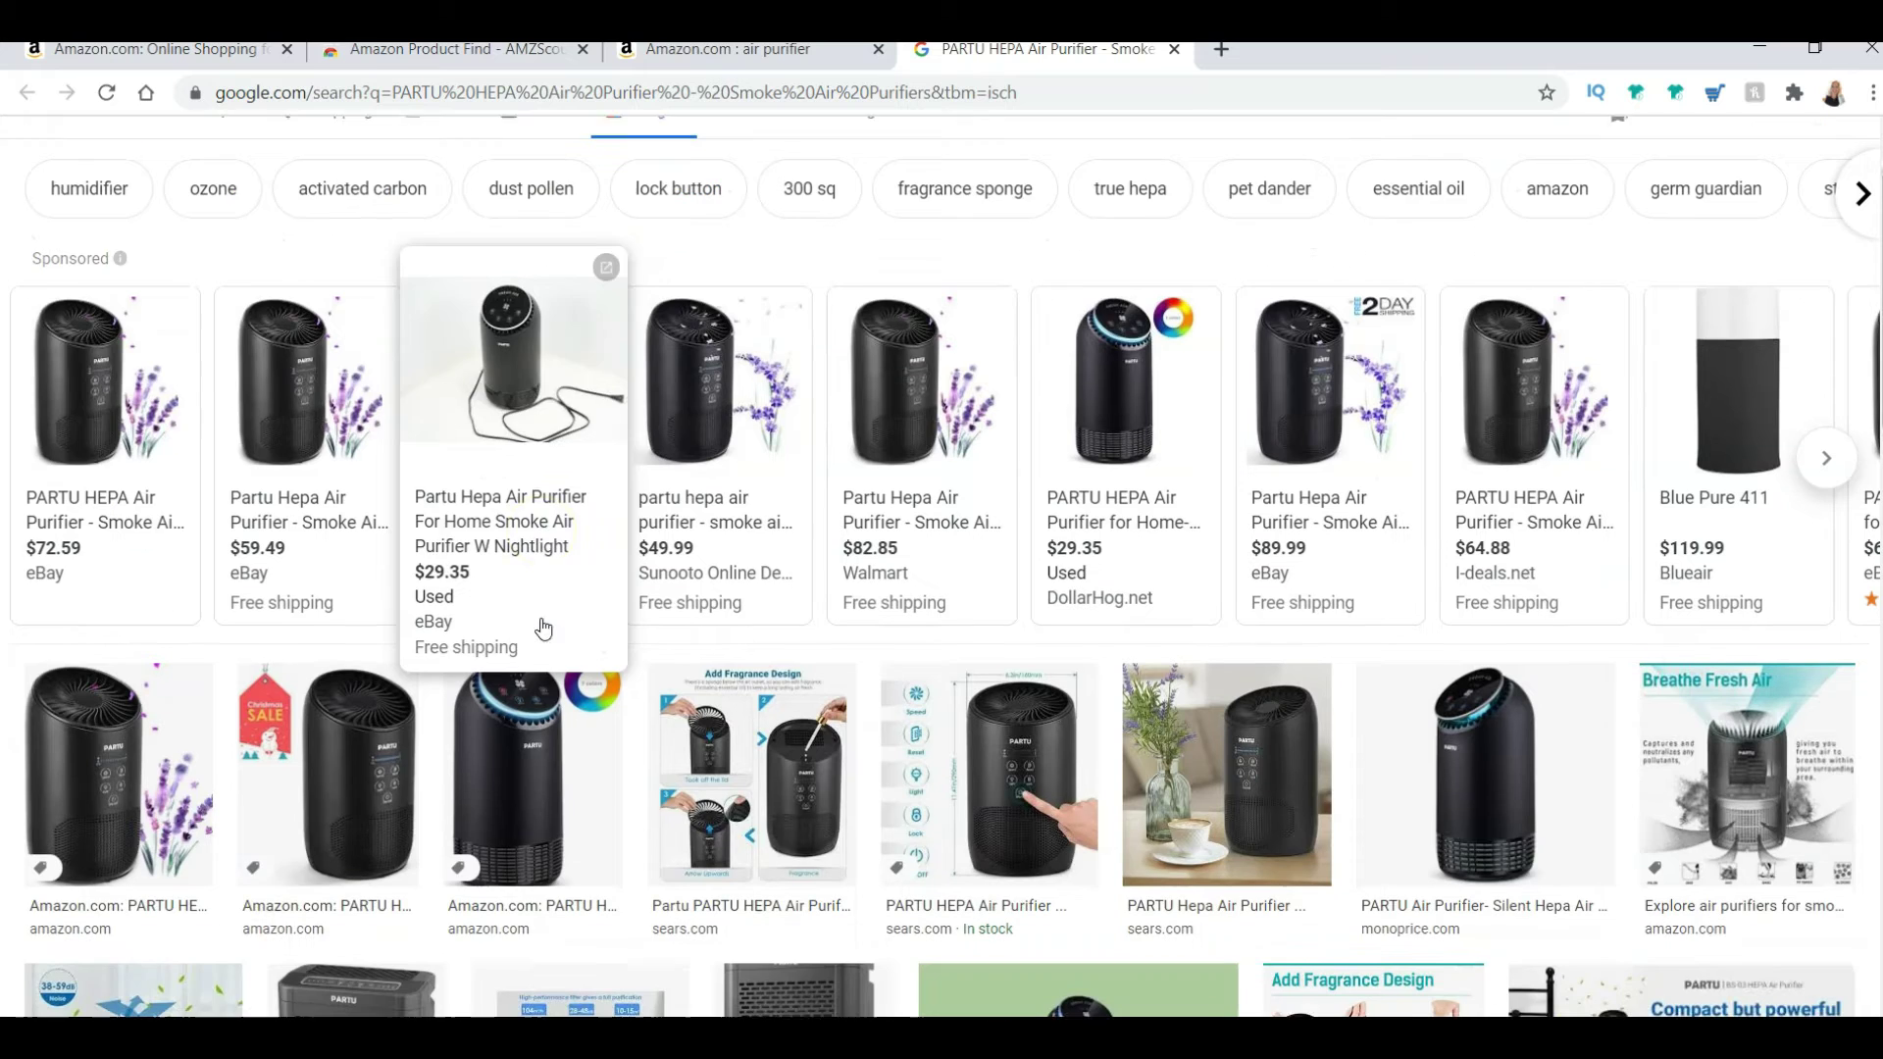
scroll(1114, 236, up, 1)
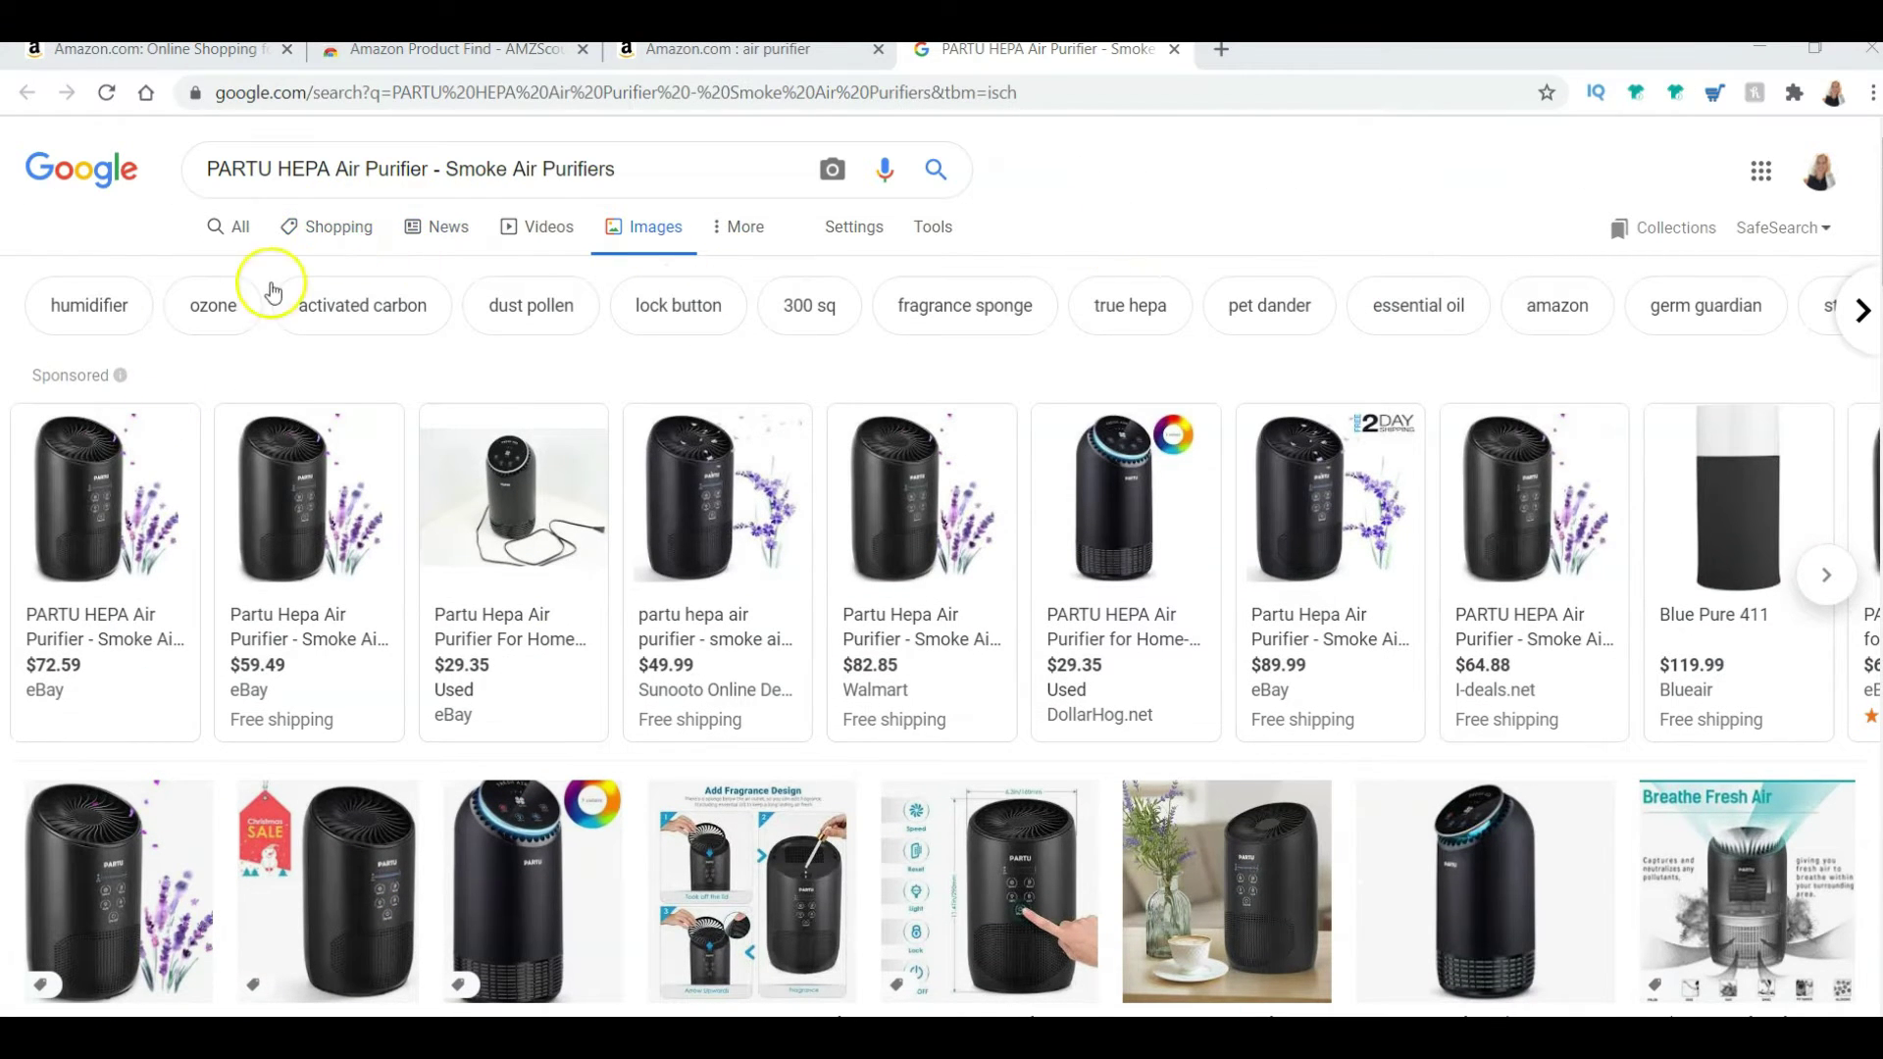
- Switch the PARTU HEPA Air Purifier search to Google Shopping results and look through the first offers
click(346, 236)
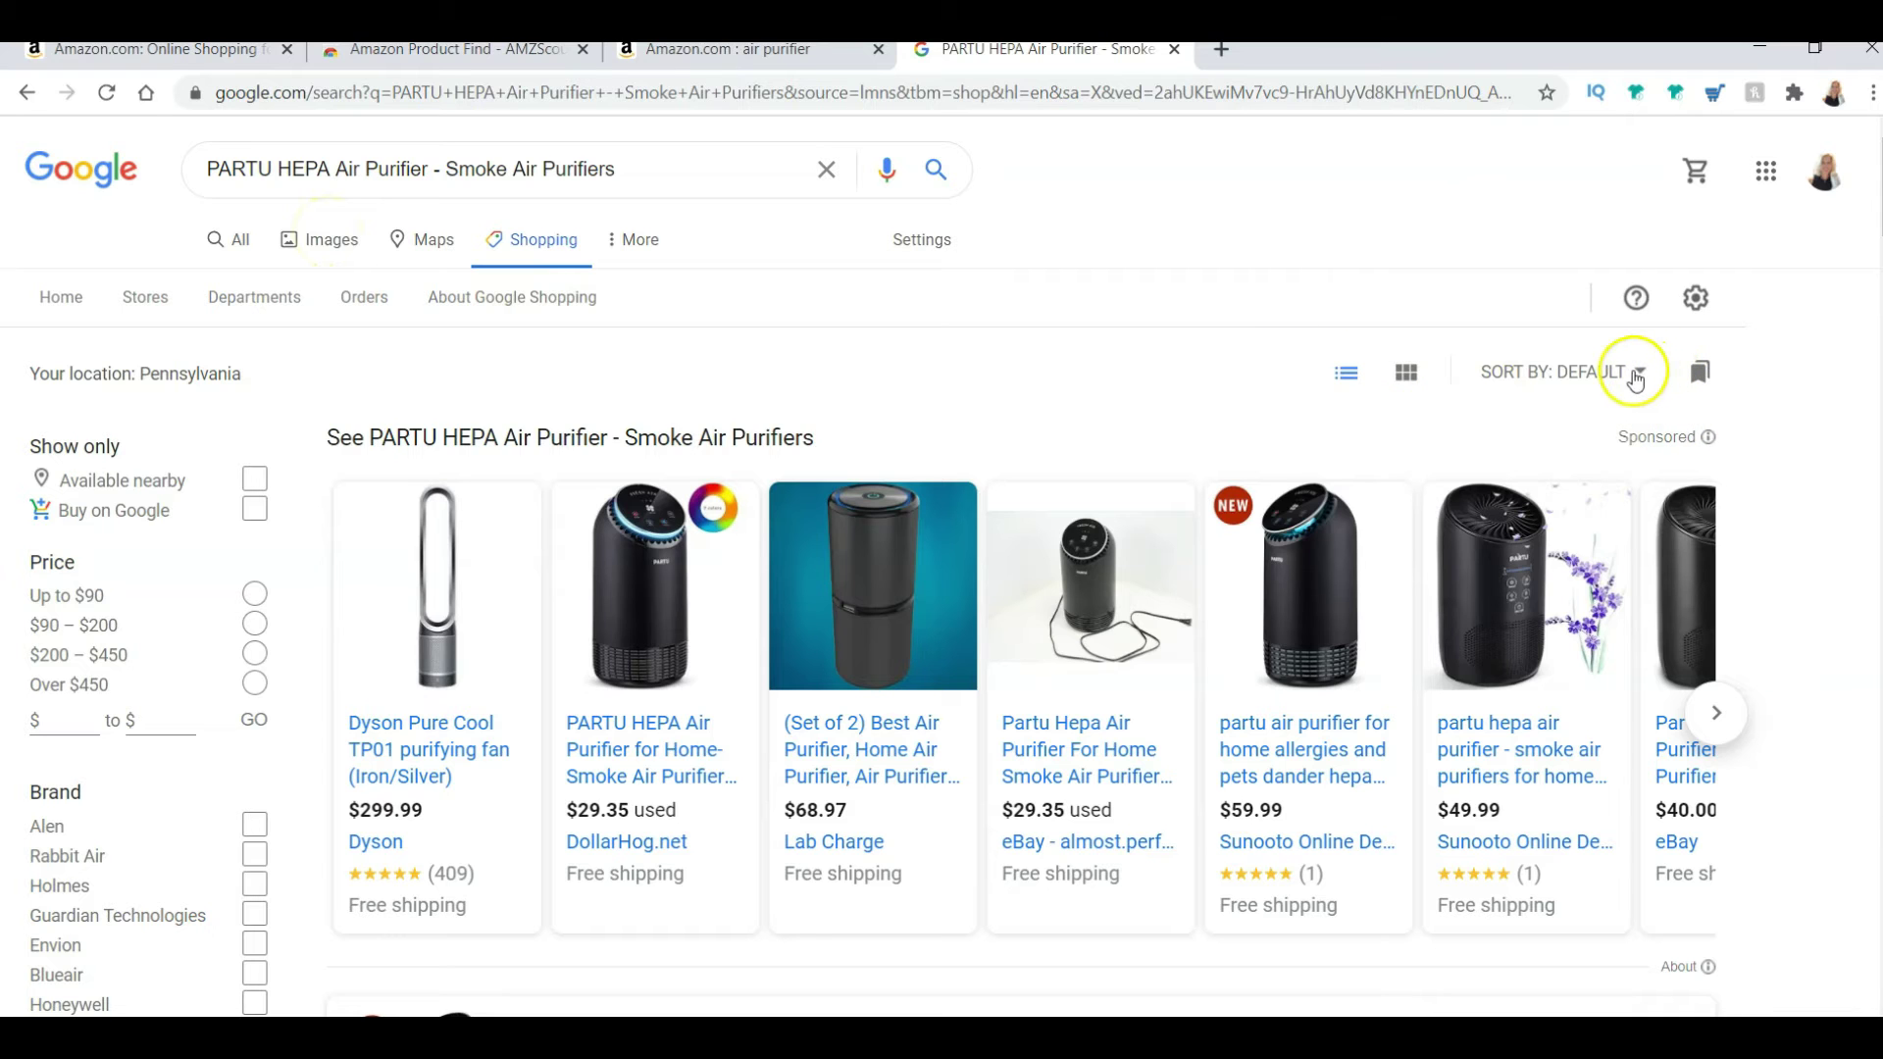
scroll(1370, 307, down, 2)
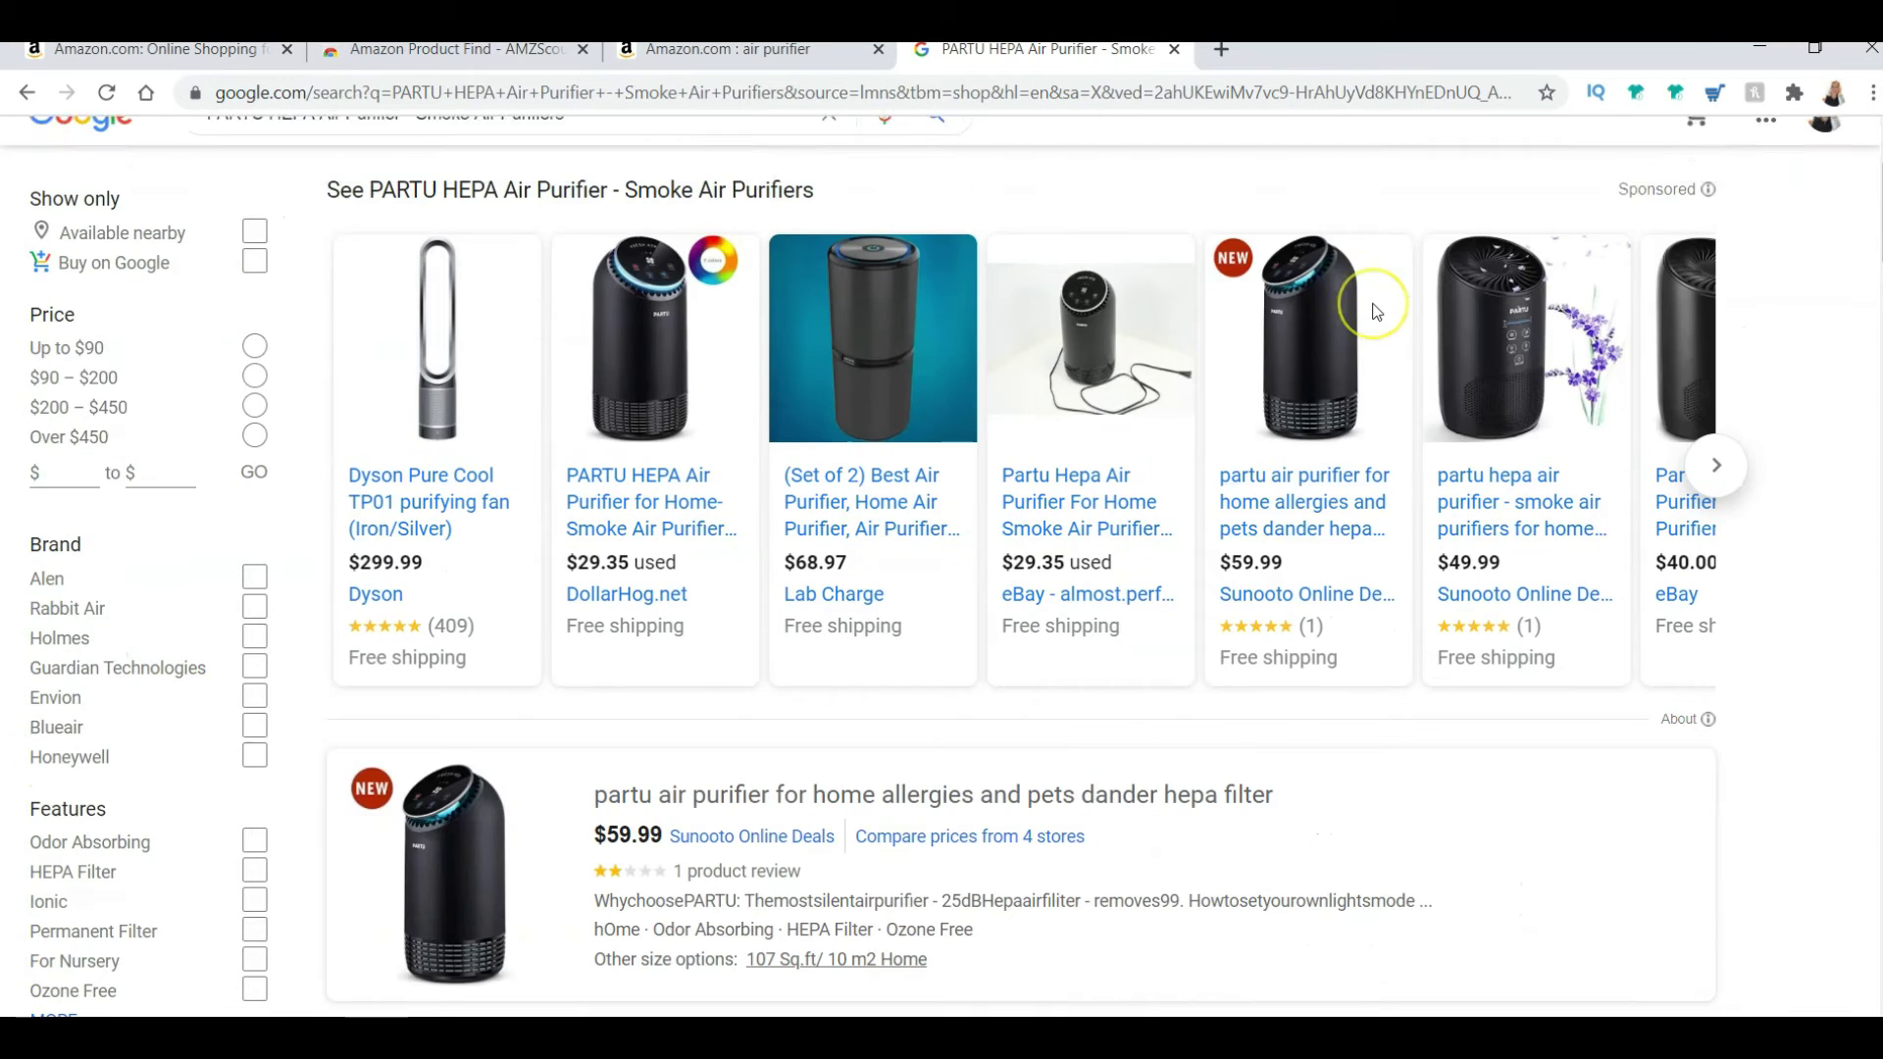
scroll(588, 568, down, 7)
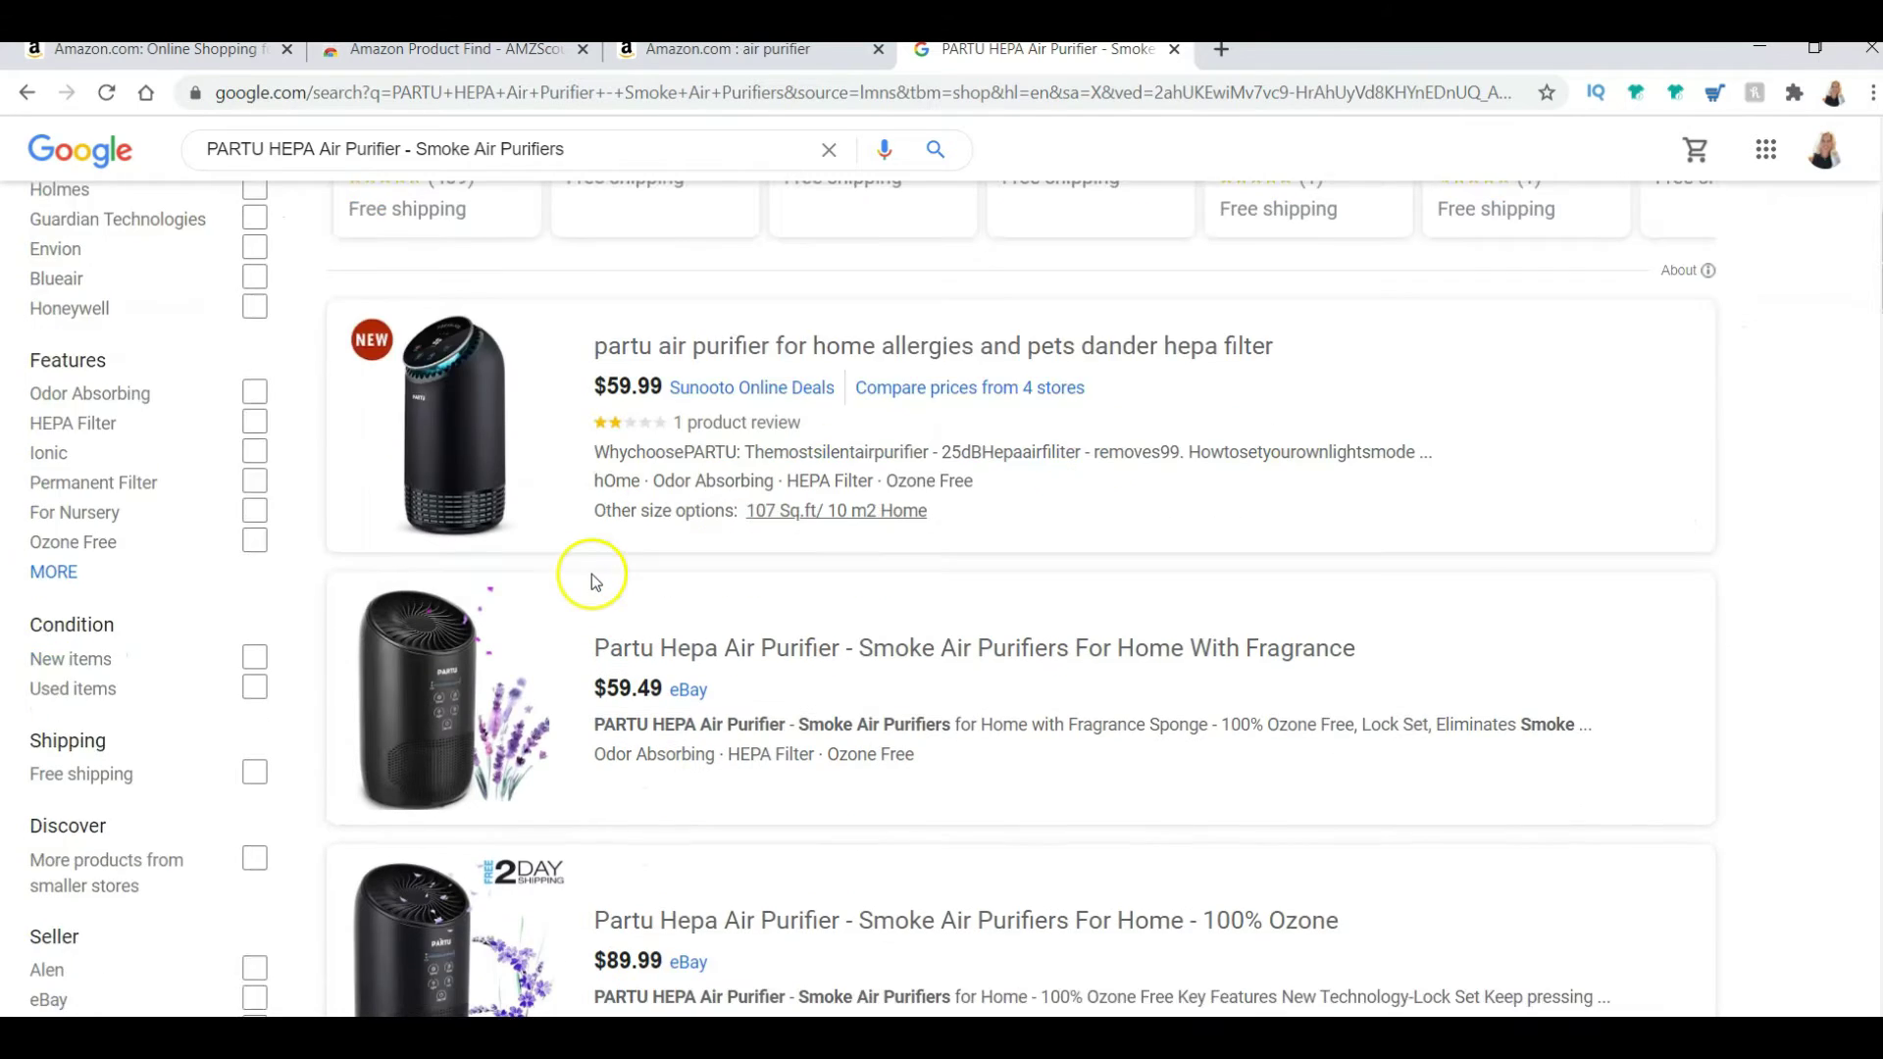
scroll(1334, 620, up, 9)
scroll(1102, 644, down, 2)
scroll(1227, 550, up, 2)
- Sort the shopping results by price from low to high and look through the cheapest listings
click(1633, 372)
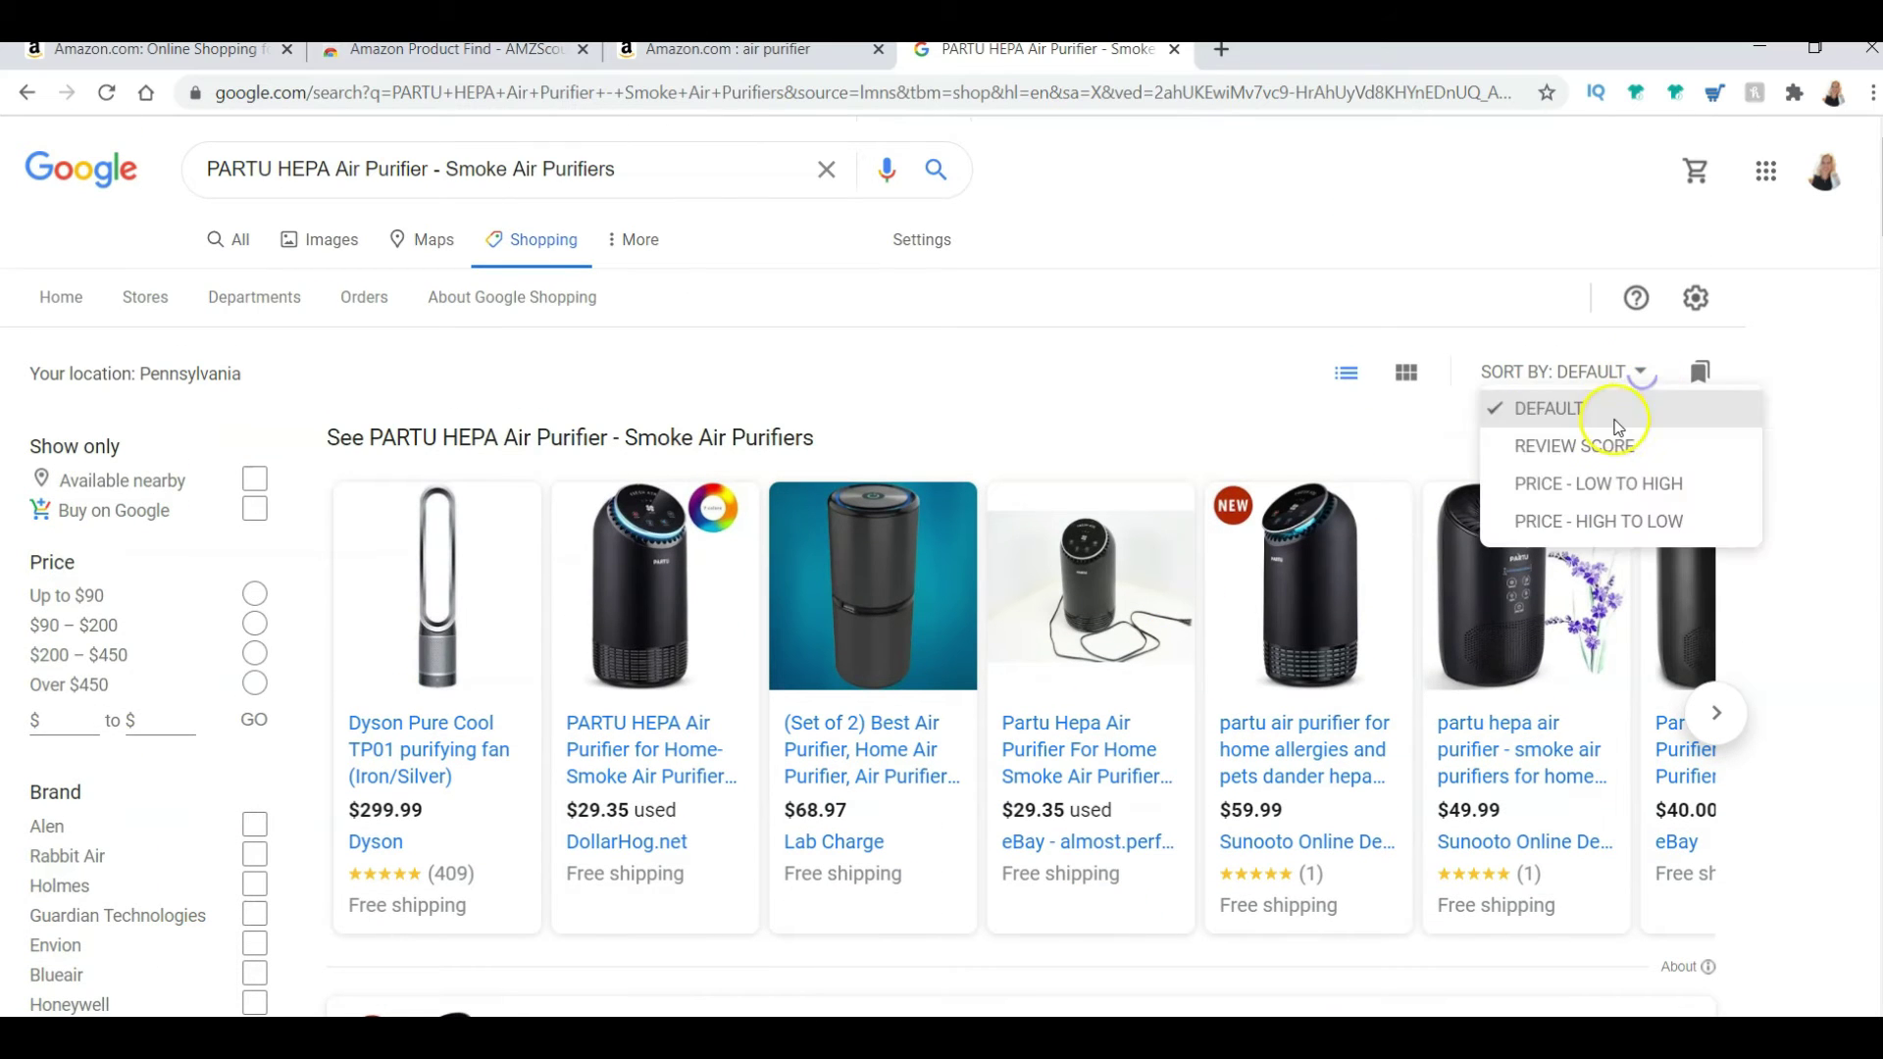
click(1628, 481)
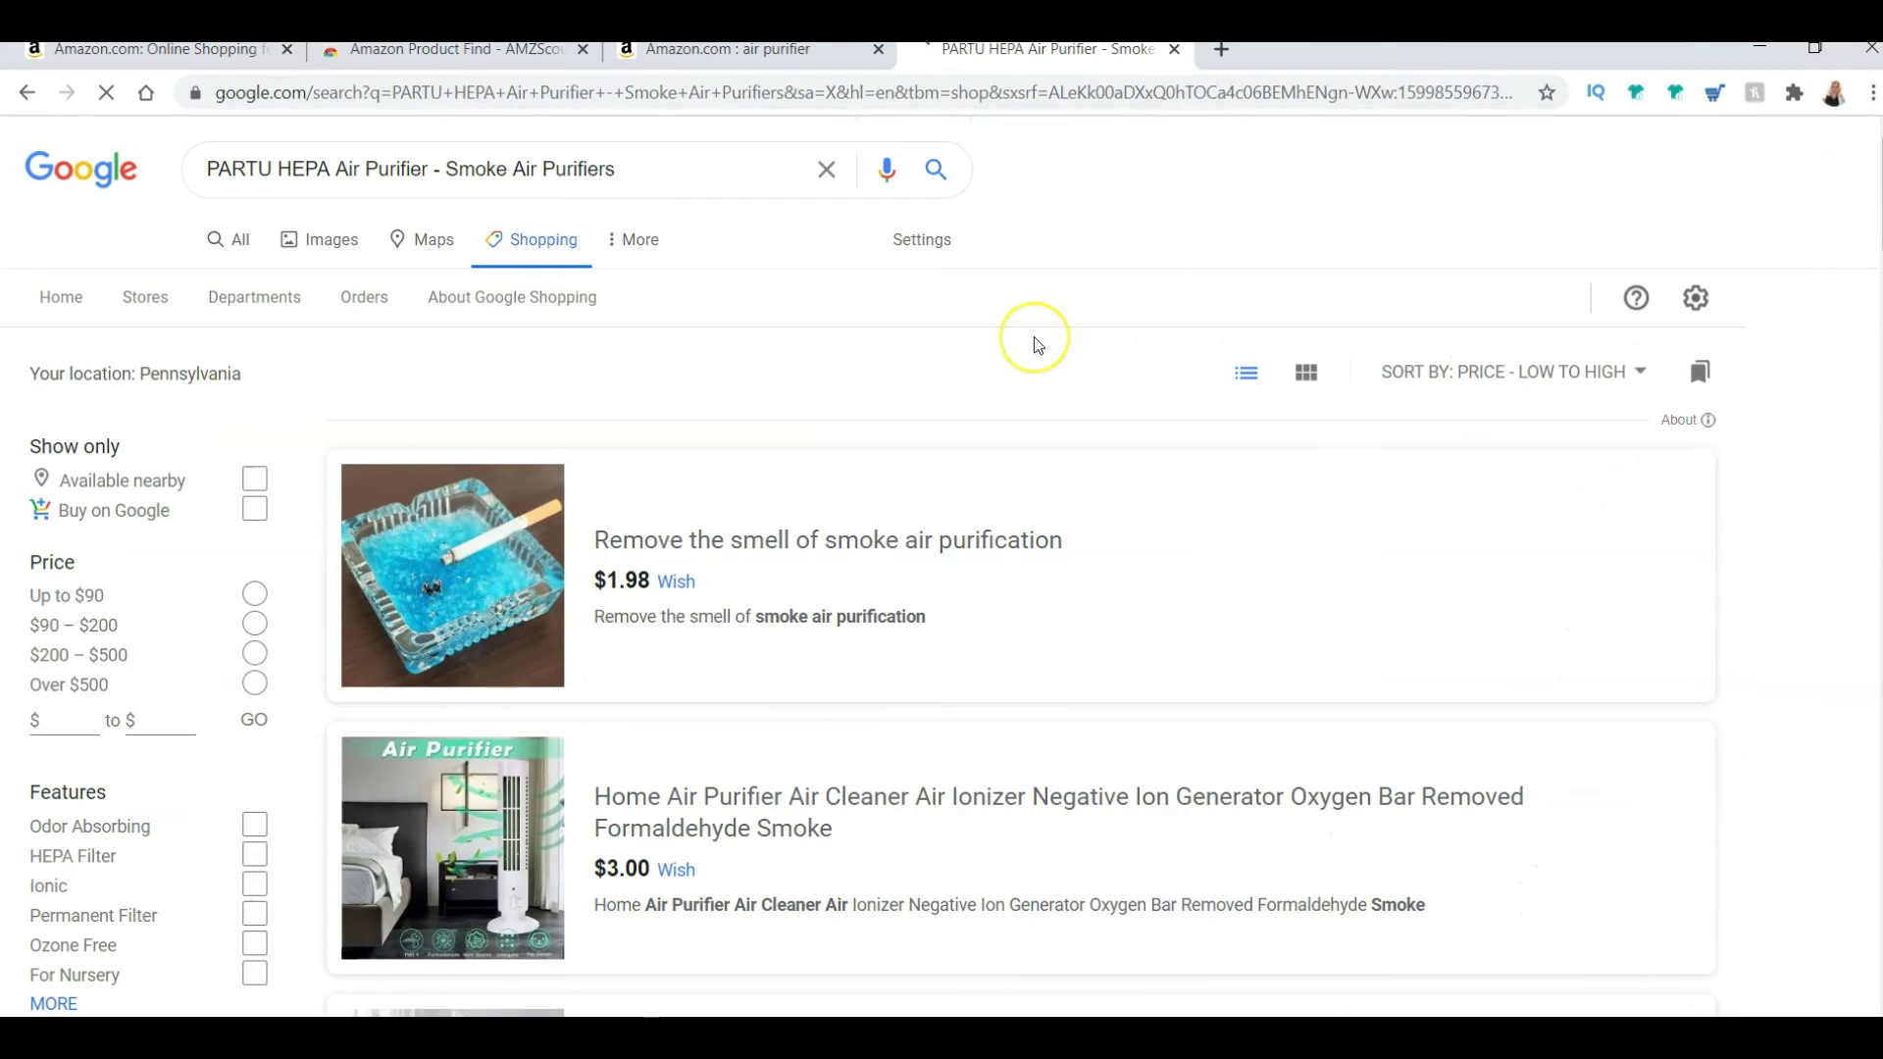
scroll(1034, 338, down, 8)
scroll(891, 470, down, 10)
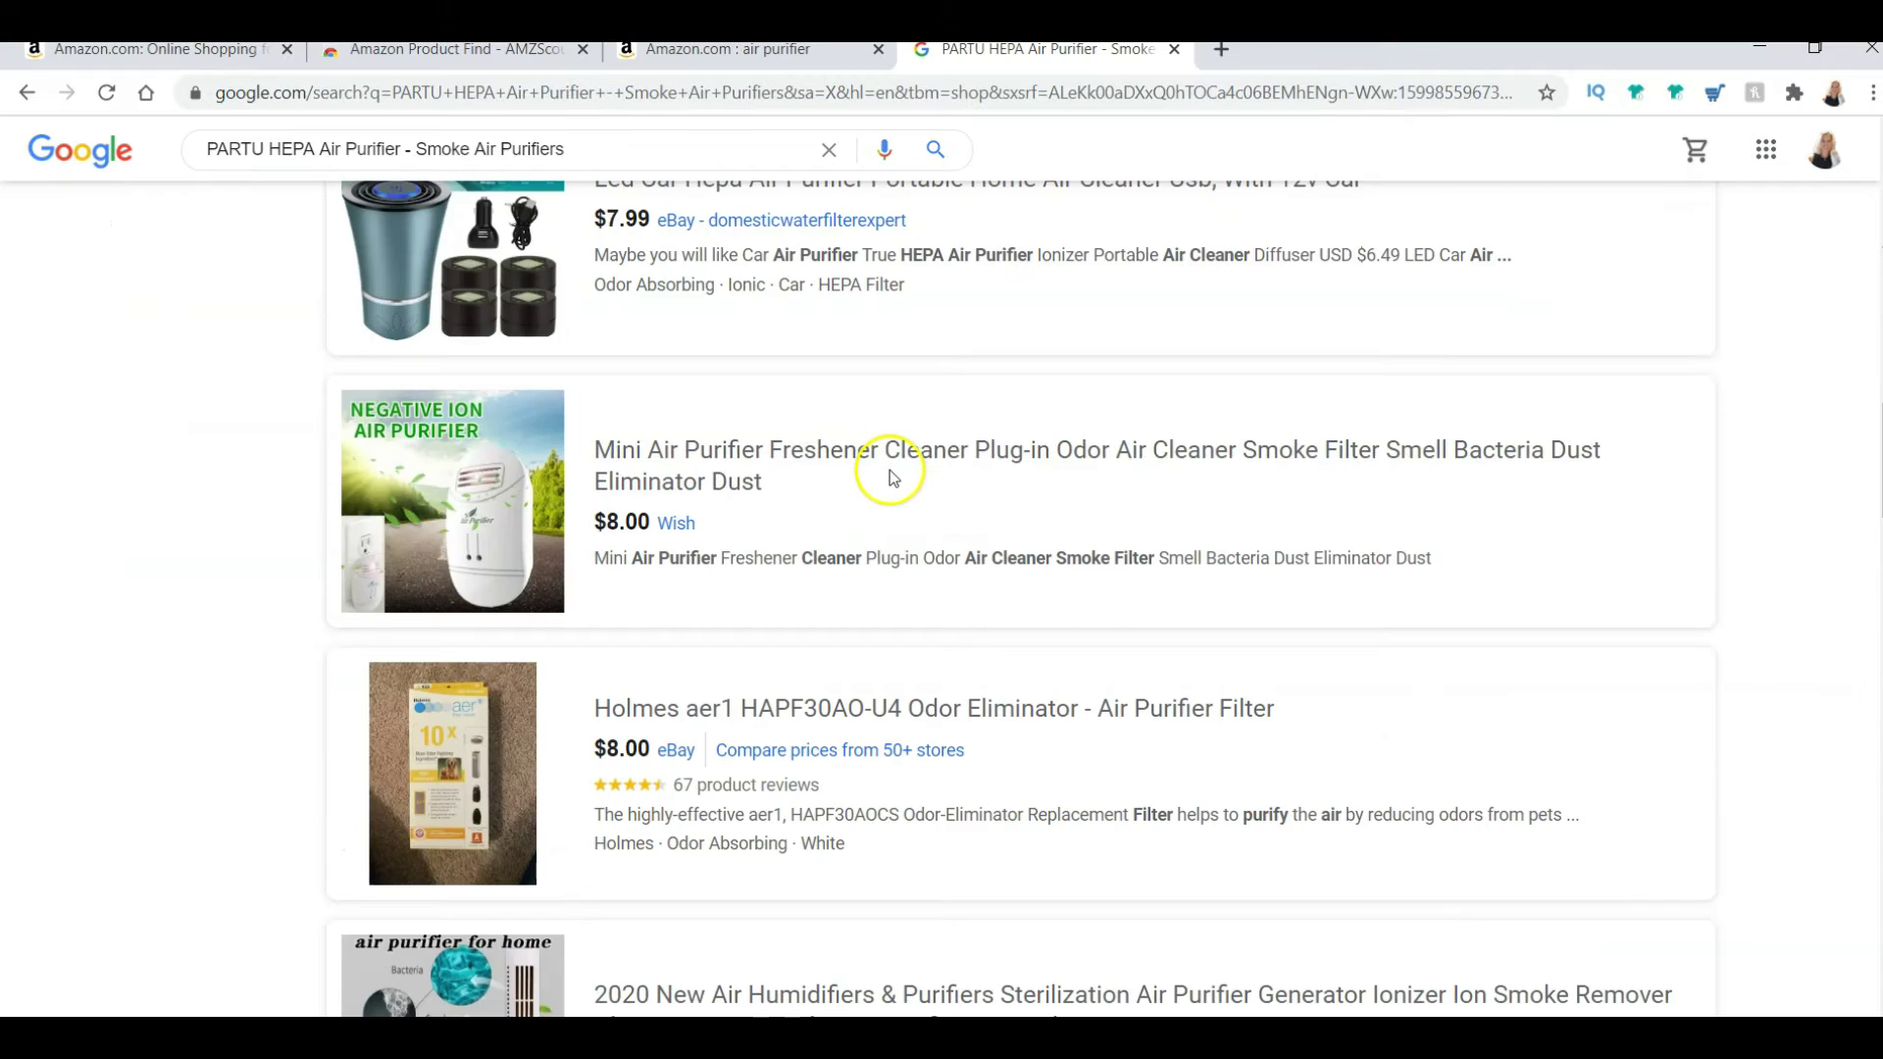
scroll(892, 478, down, 5)
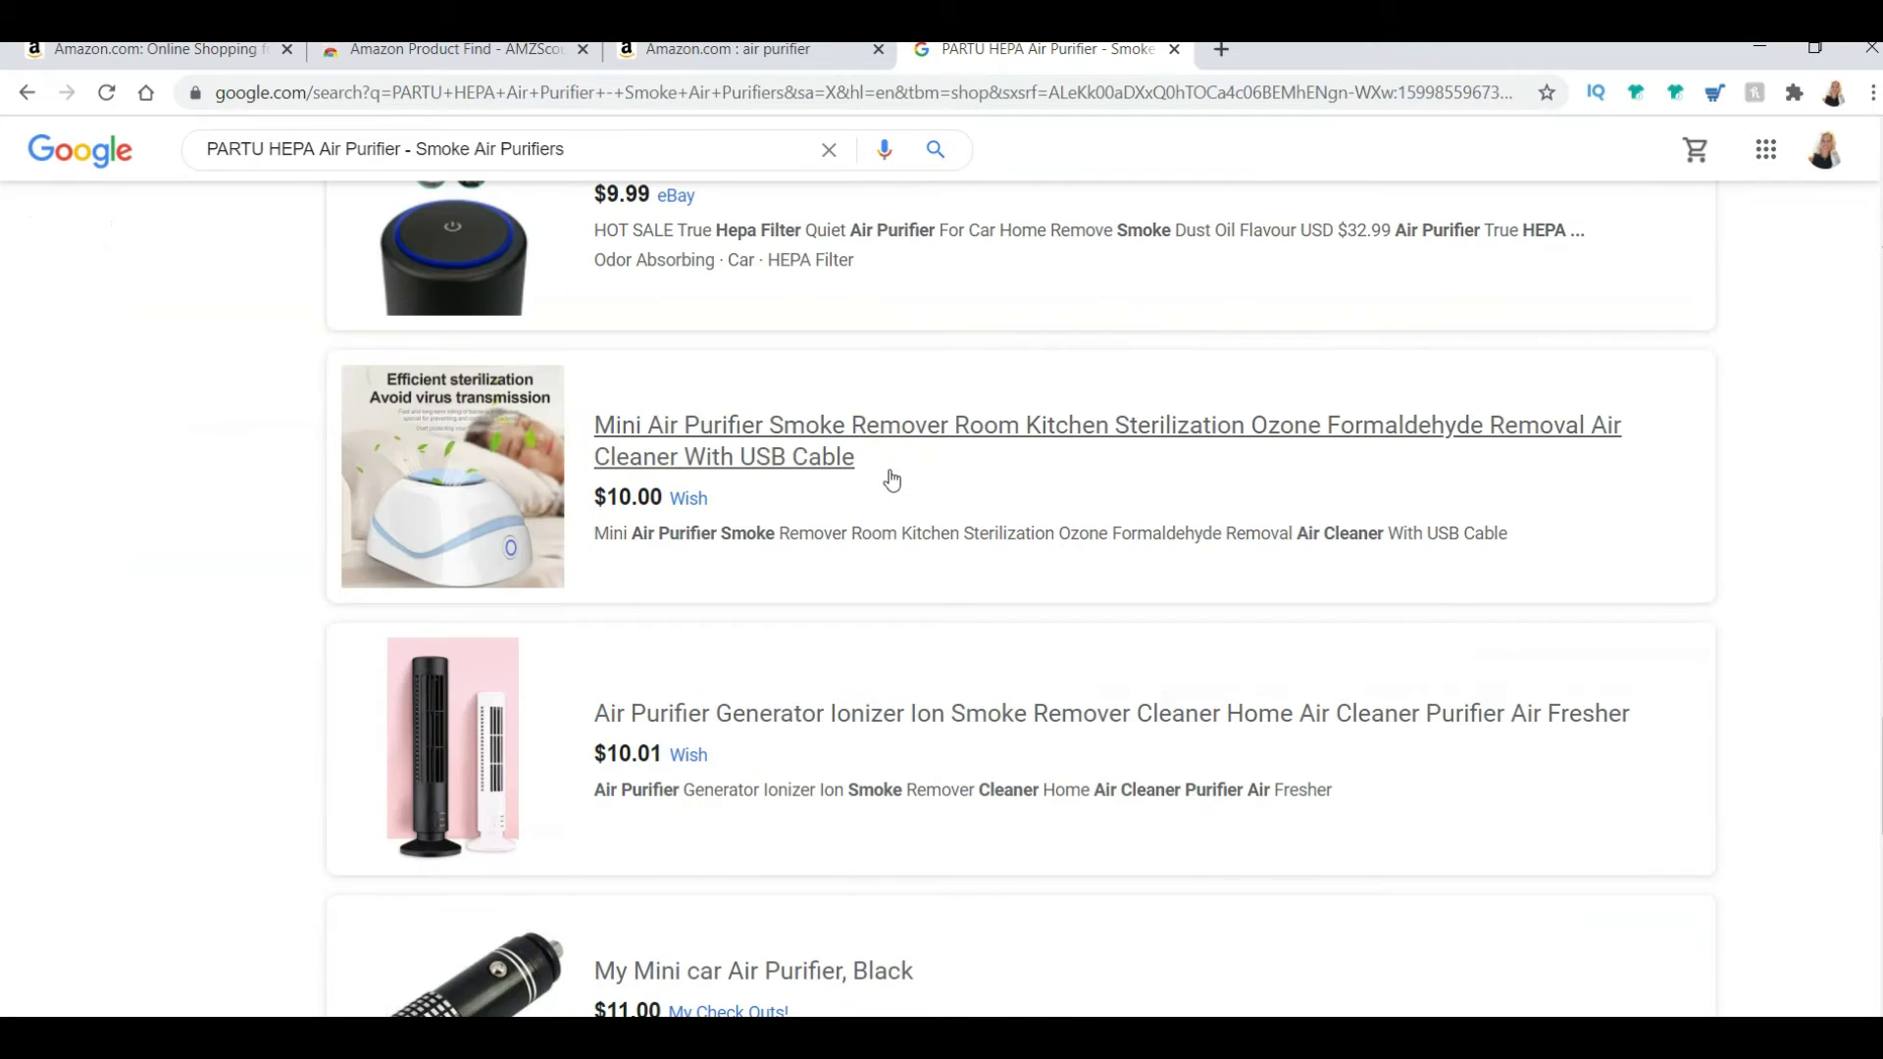
scroll(894, 479, down, 5)
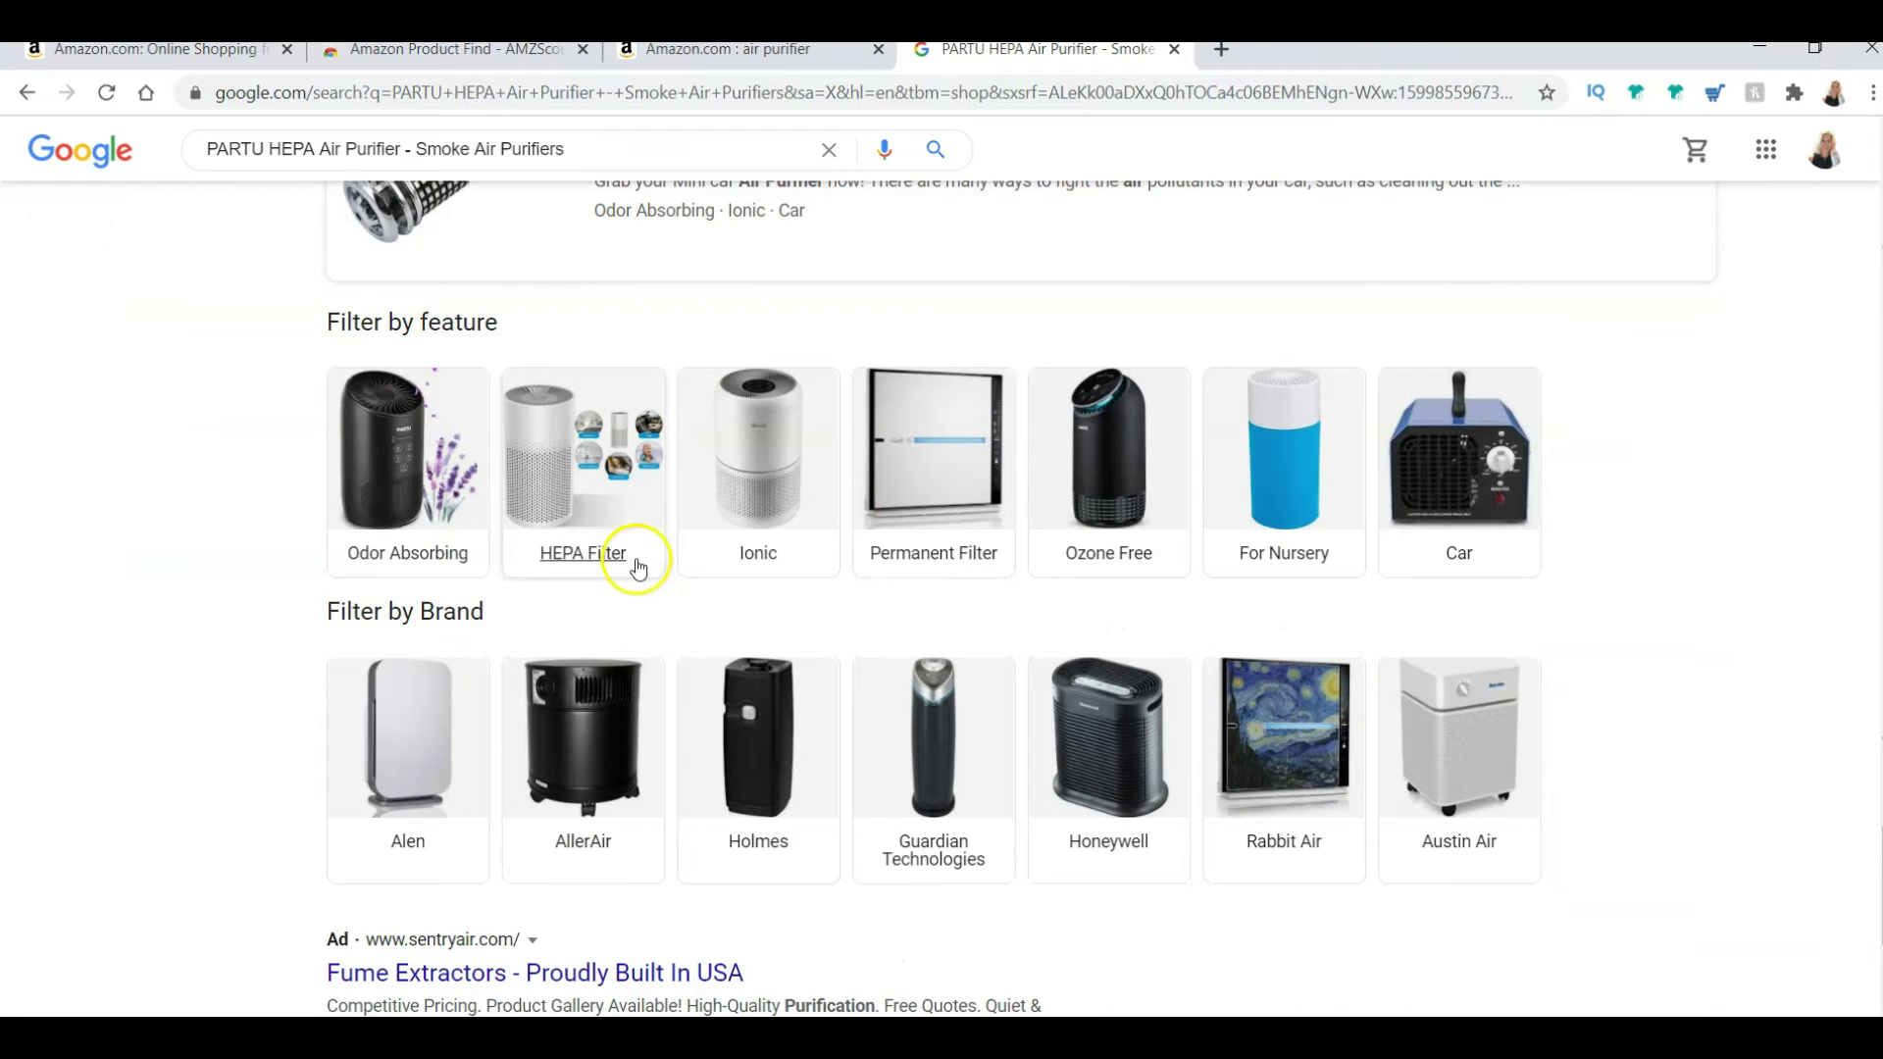
scroll(302, 326, up, 15)
scroll(323, 329, up, 10)
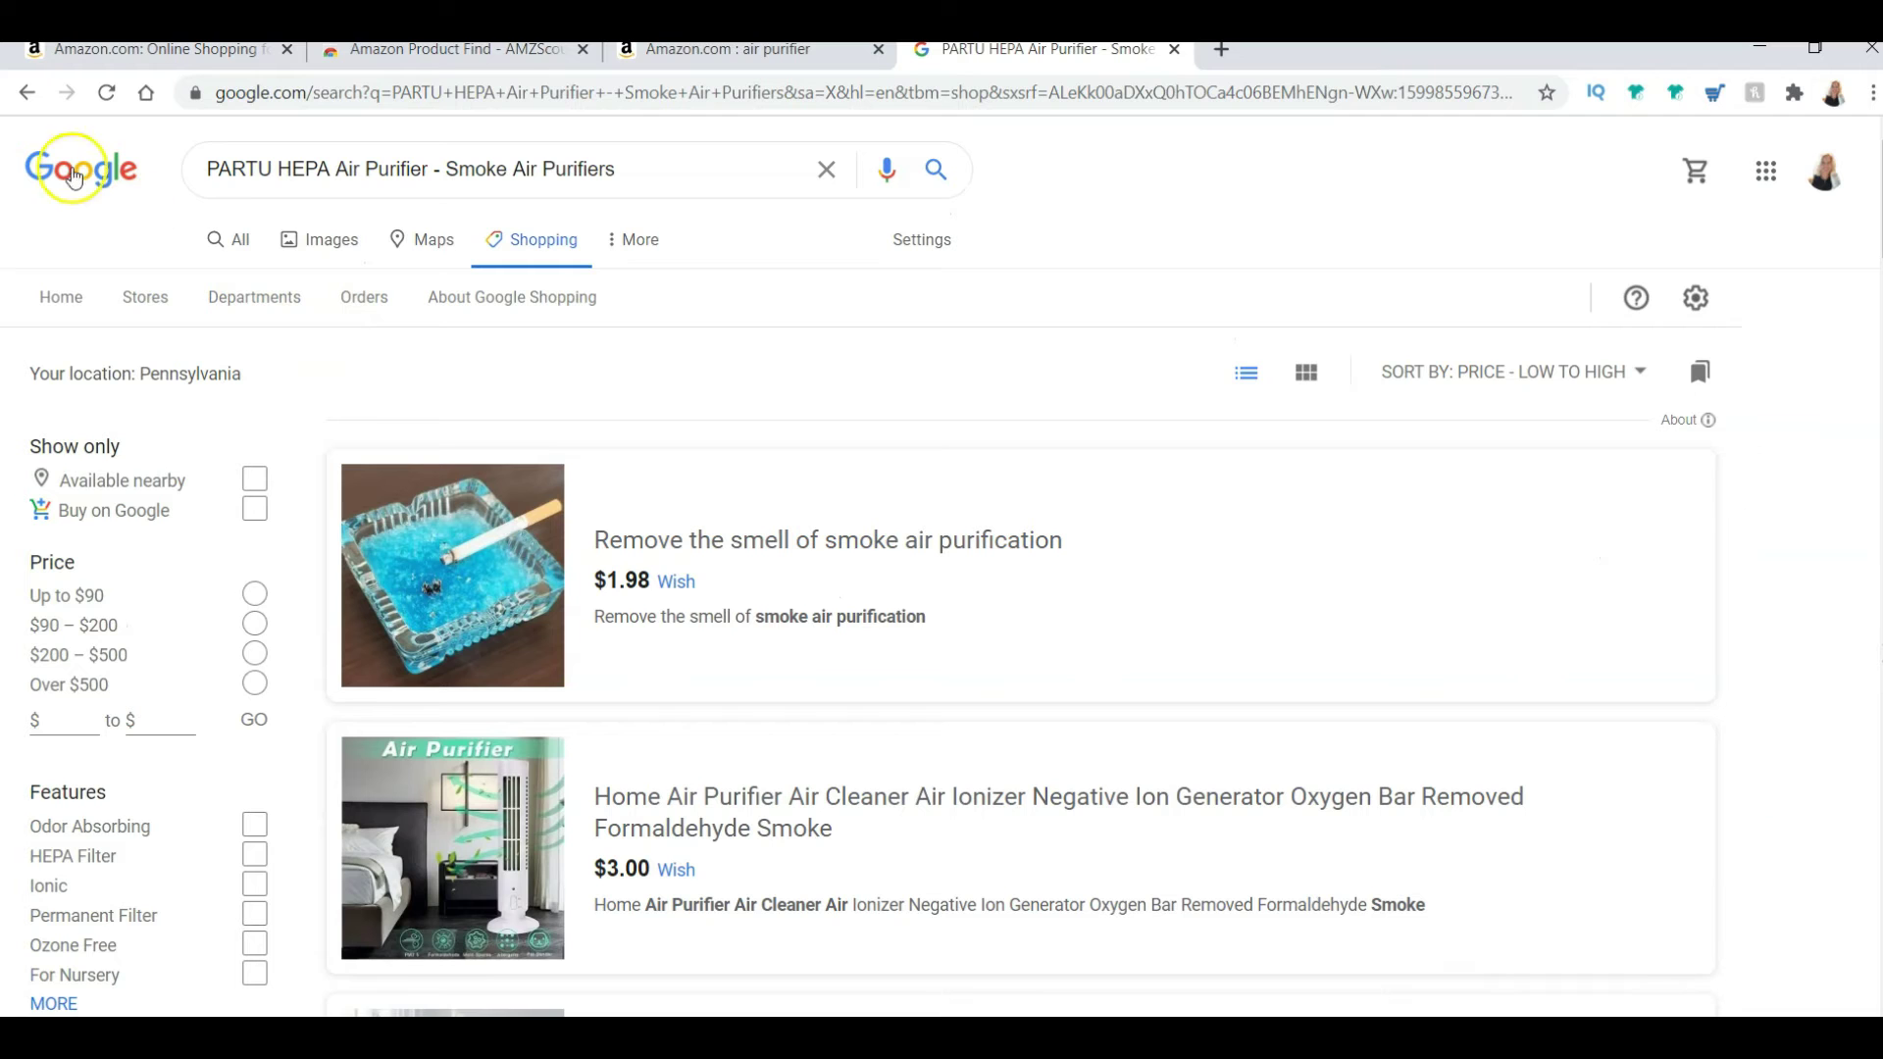
- Return the shopping results to the default sort order and examine the sellers' prices for the PARTU air purifier
click(1636, 378)
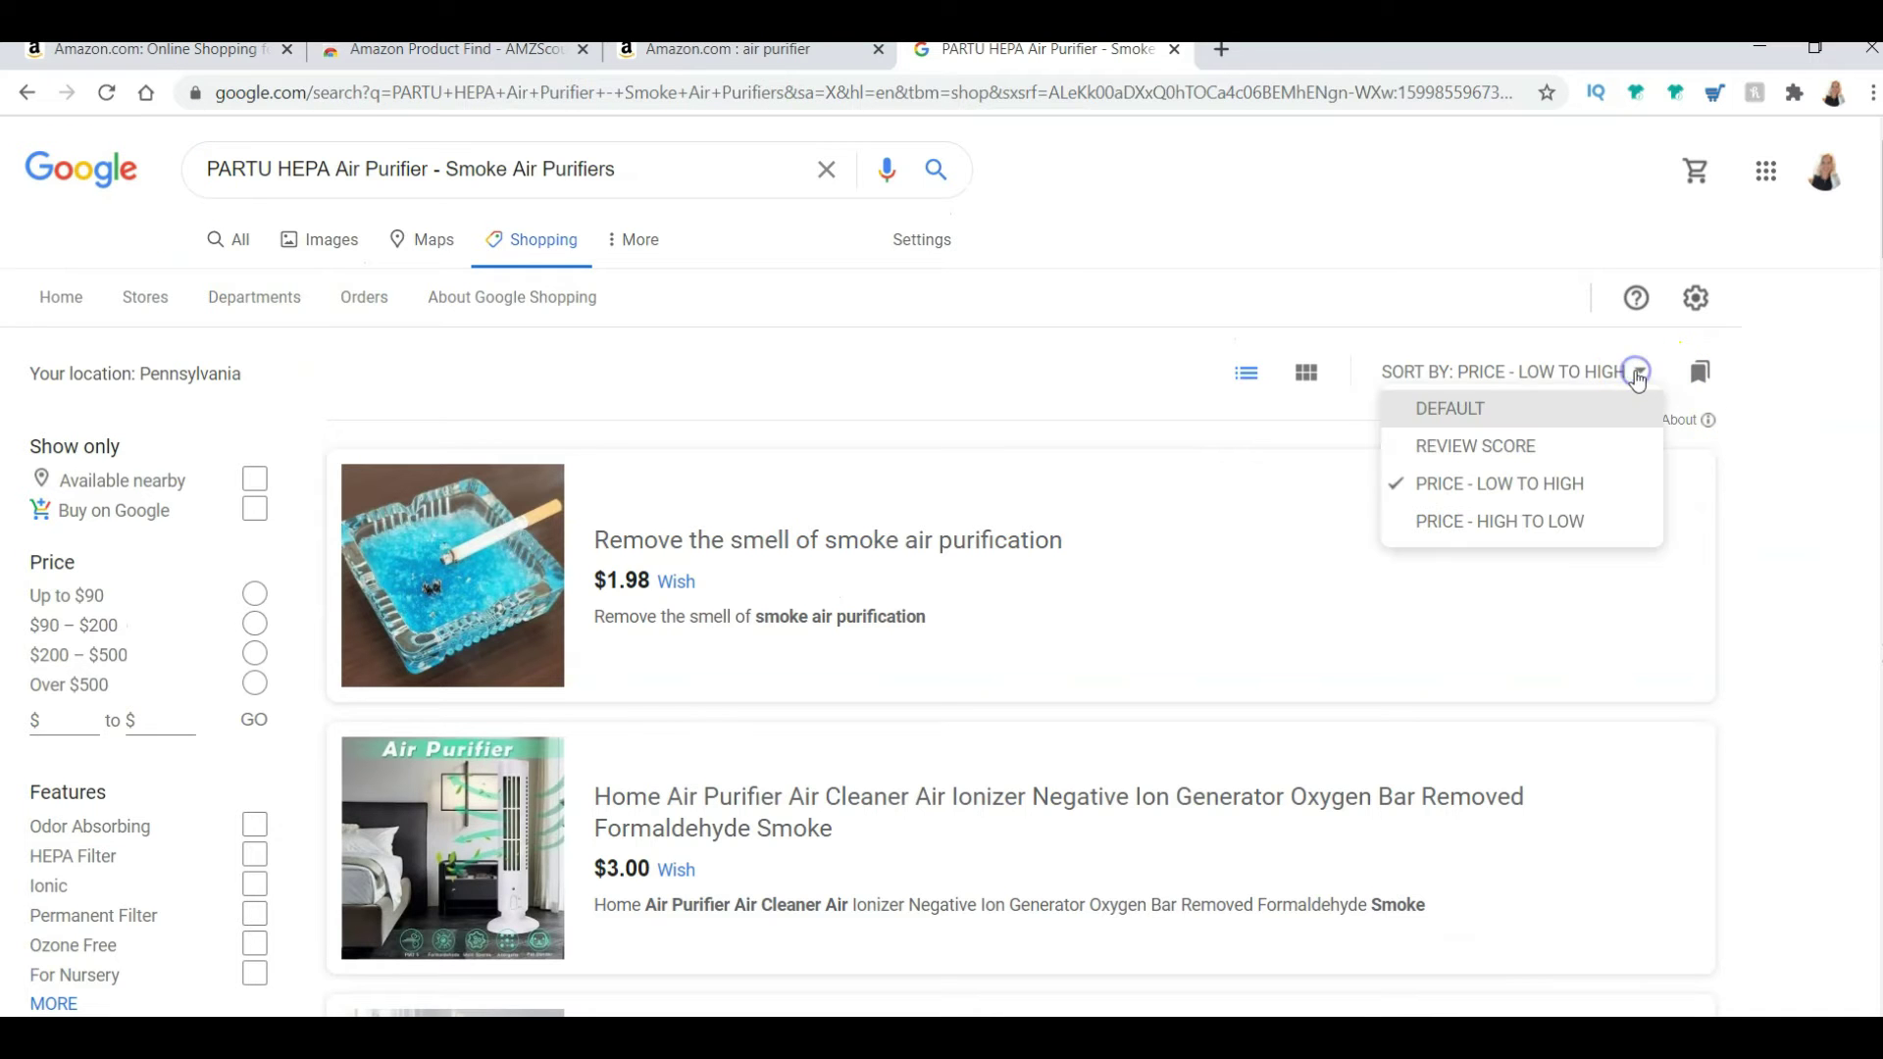
click(1488, 420)
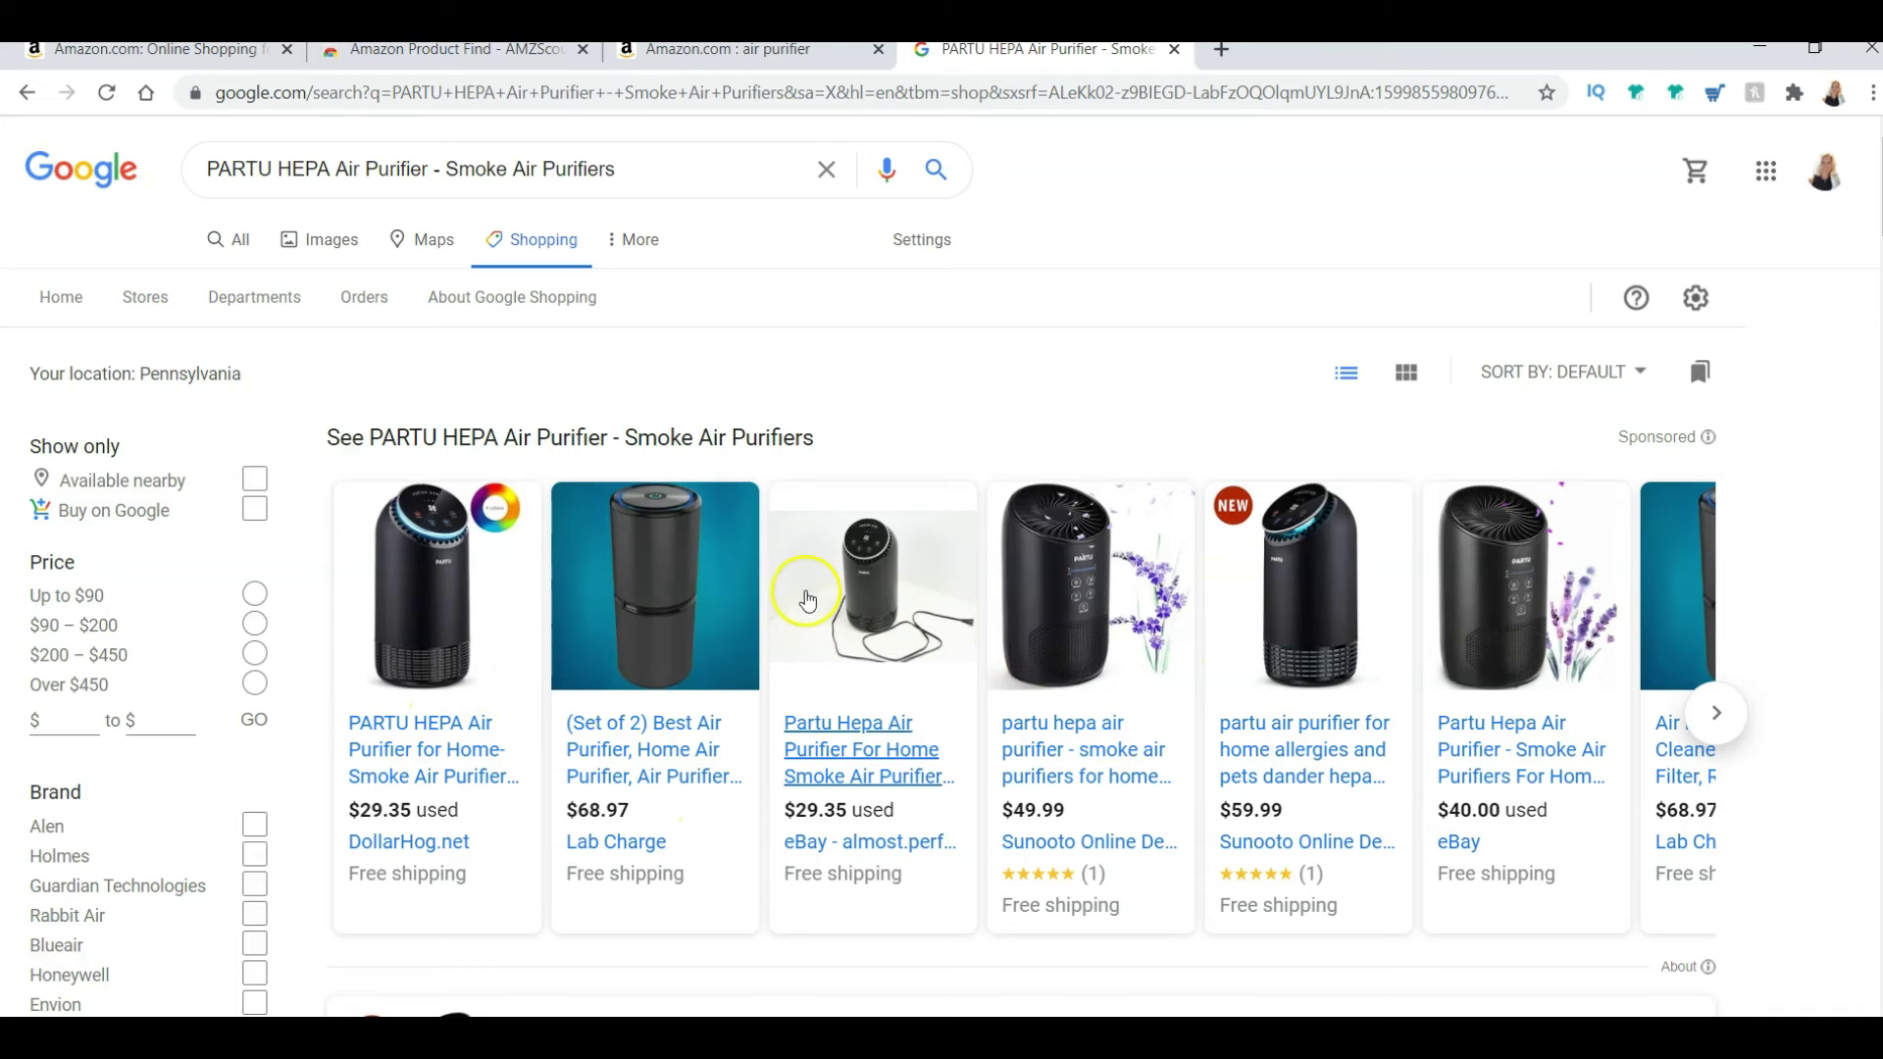
scroll(420, 636, down, 5)
scroll(588, 588, down, 2)
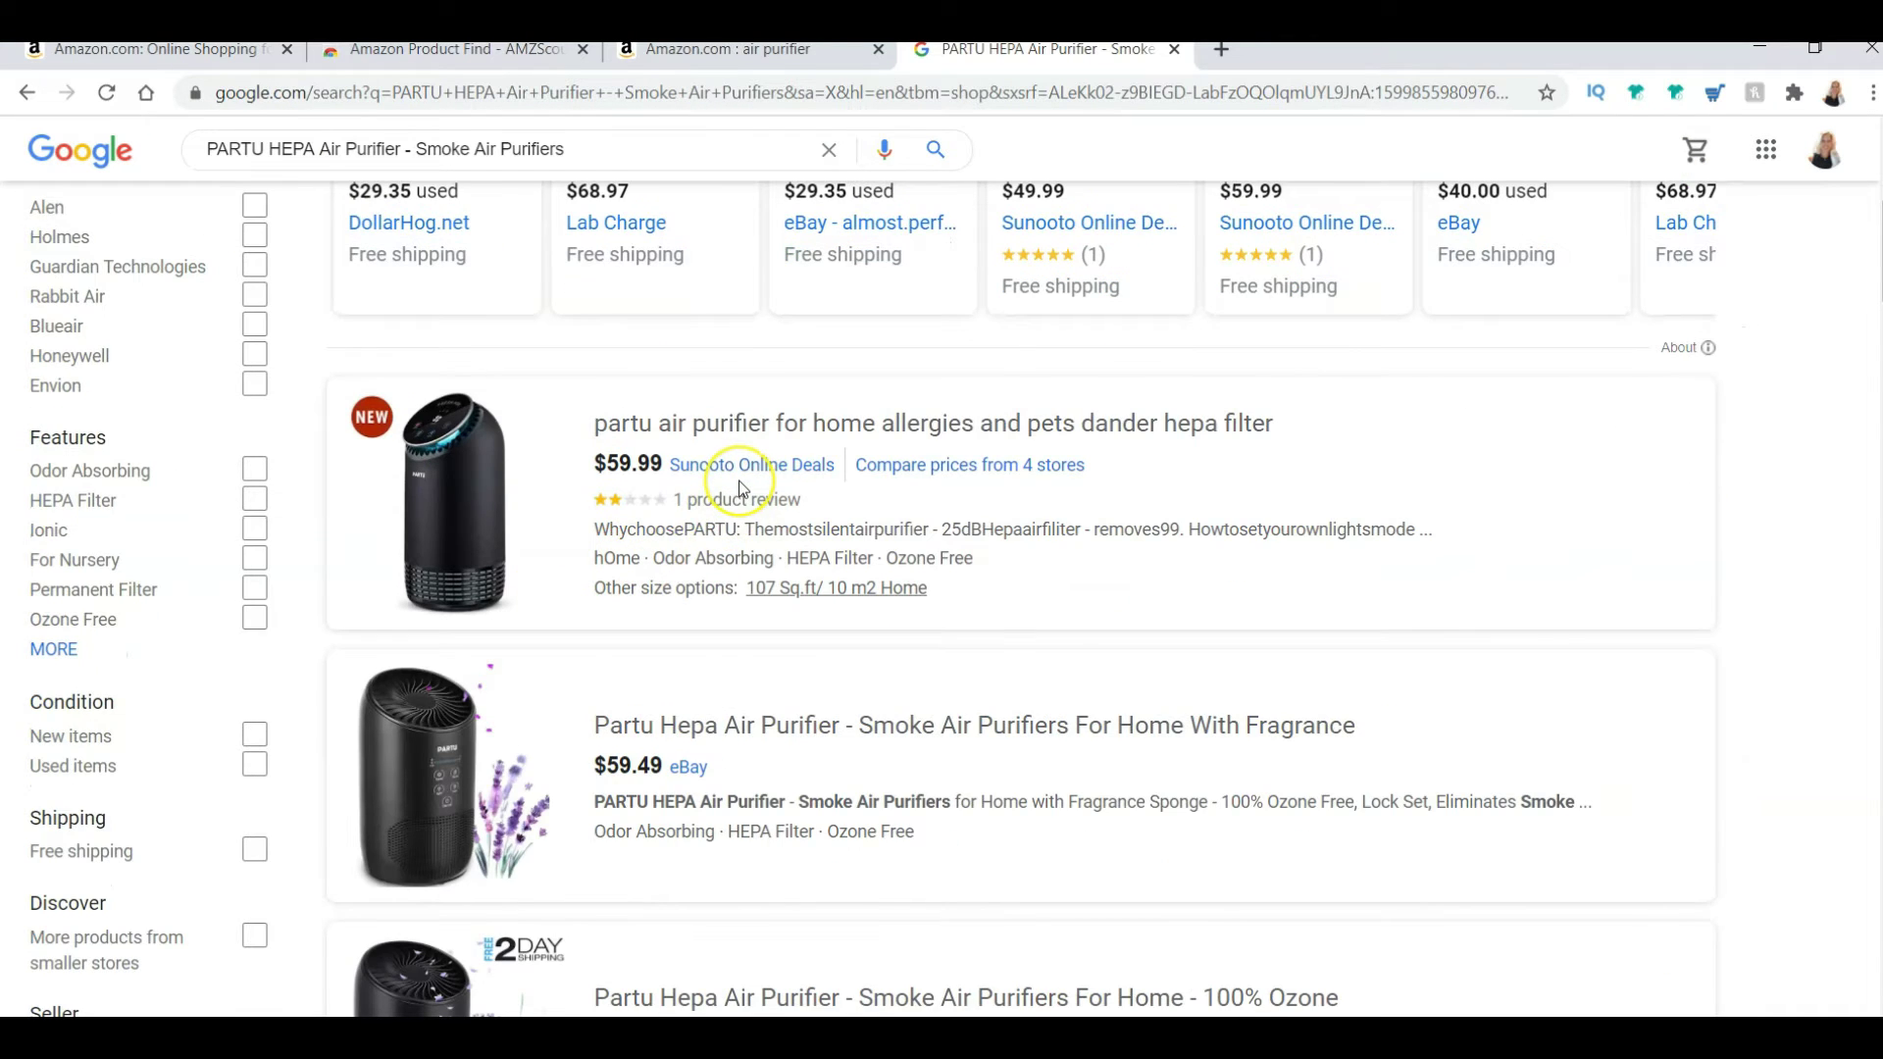
scroll(740, 490, down, 4)
scroll(743, 488, down, 12)
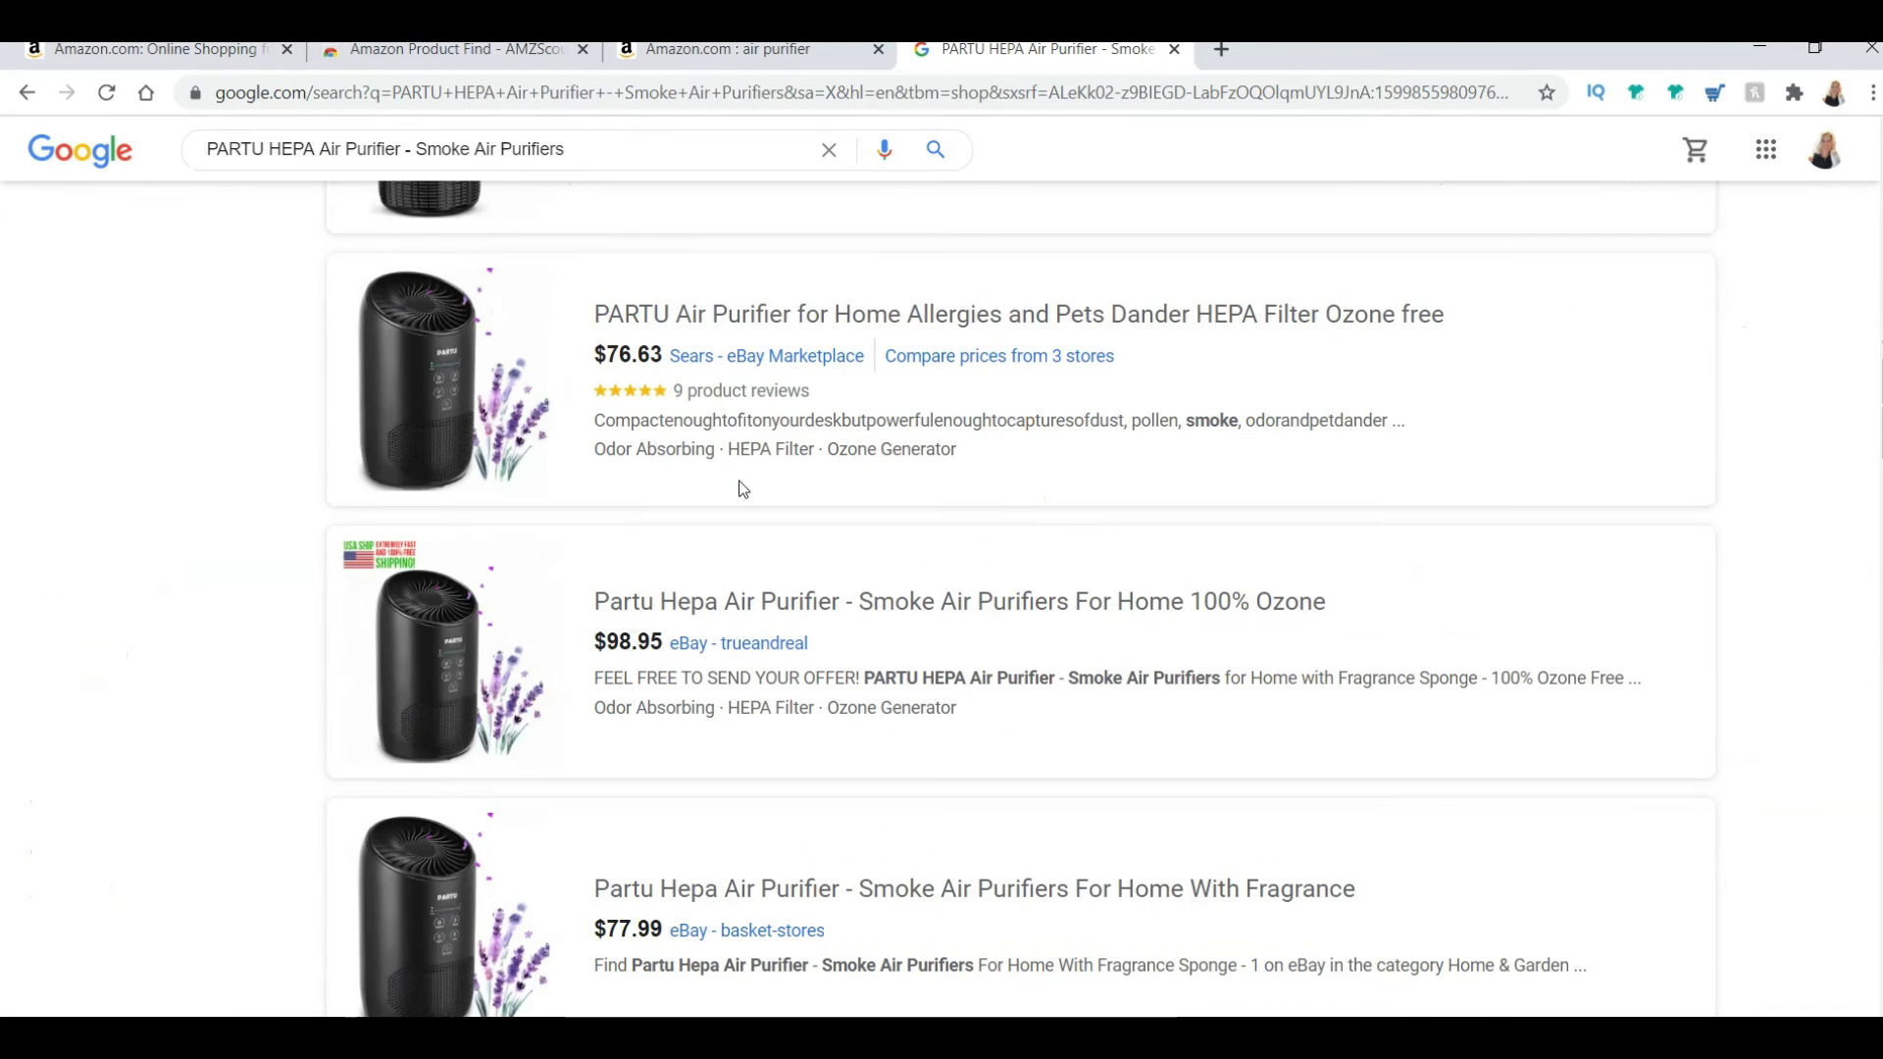
scroll(742, 489, down, 9)
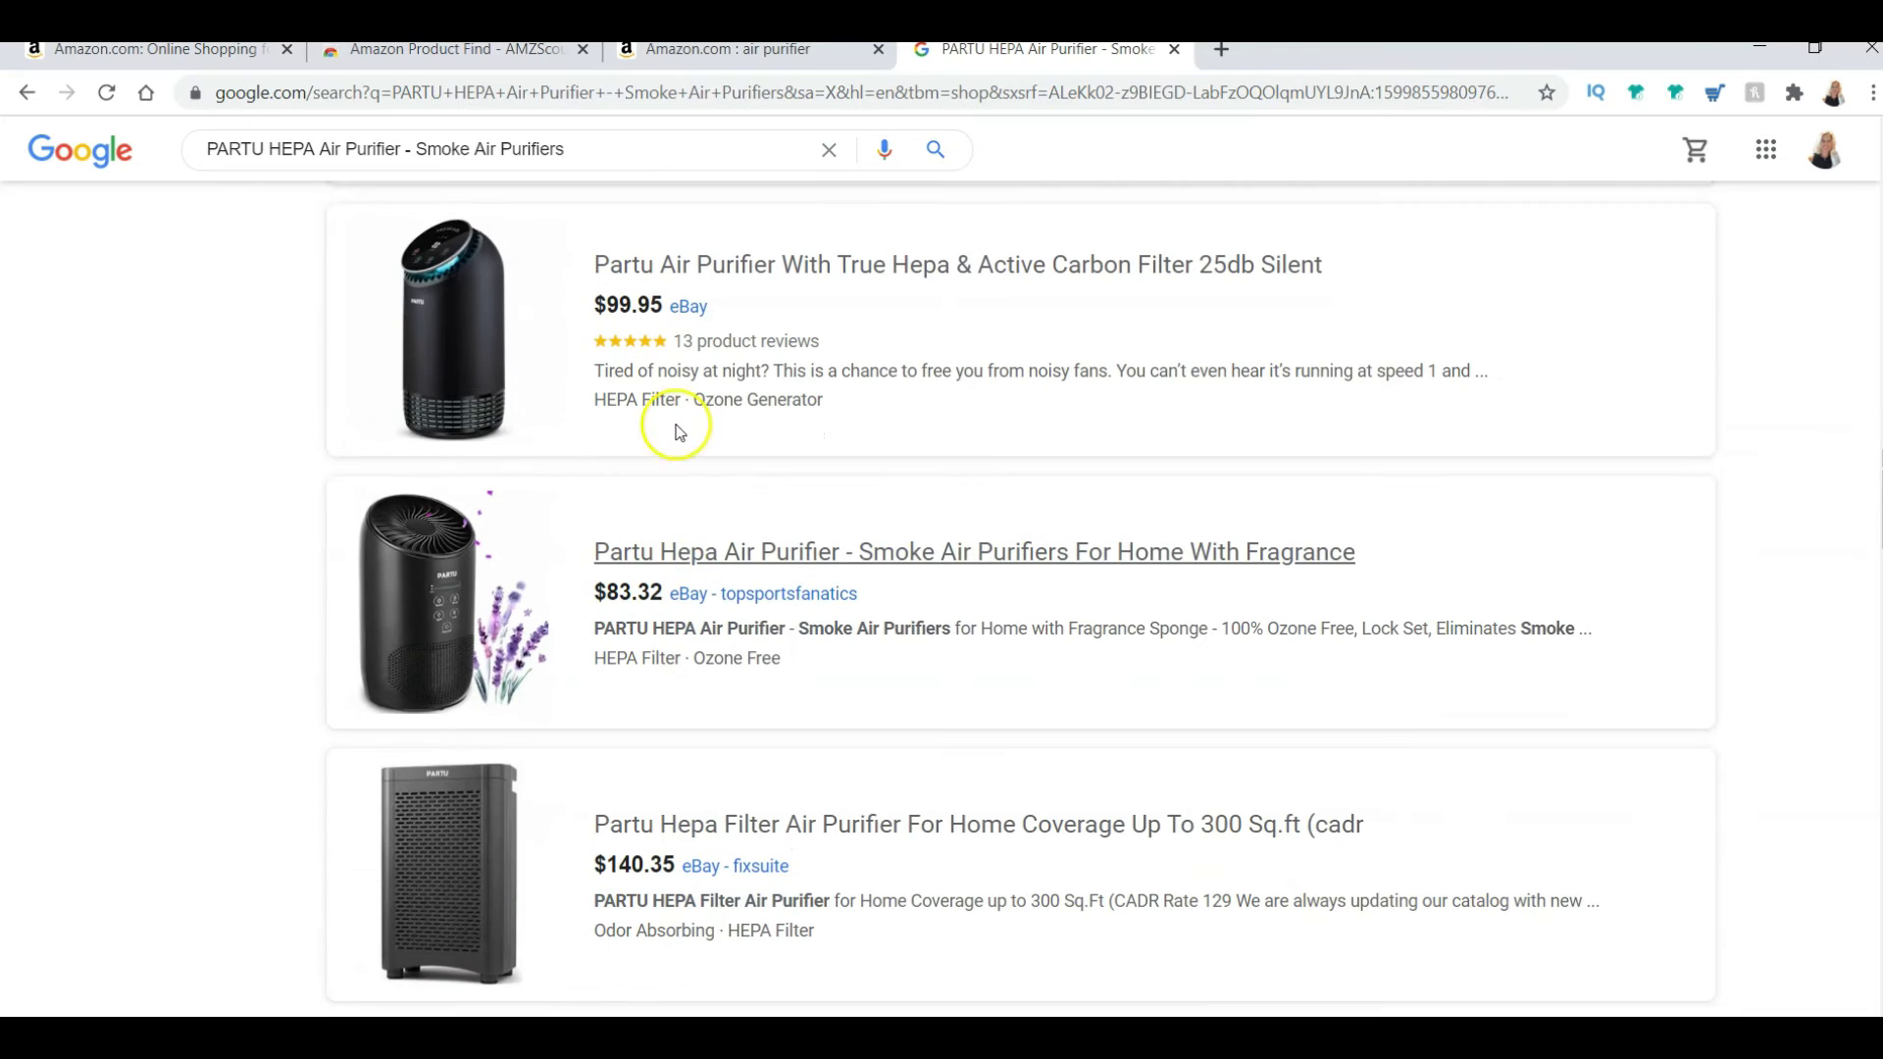
- Look through the remaining air purifier offers further down the shopping results
scroll(697, 481, down, 4)
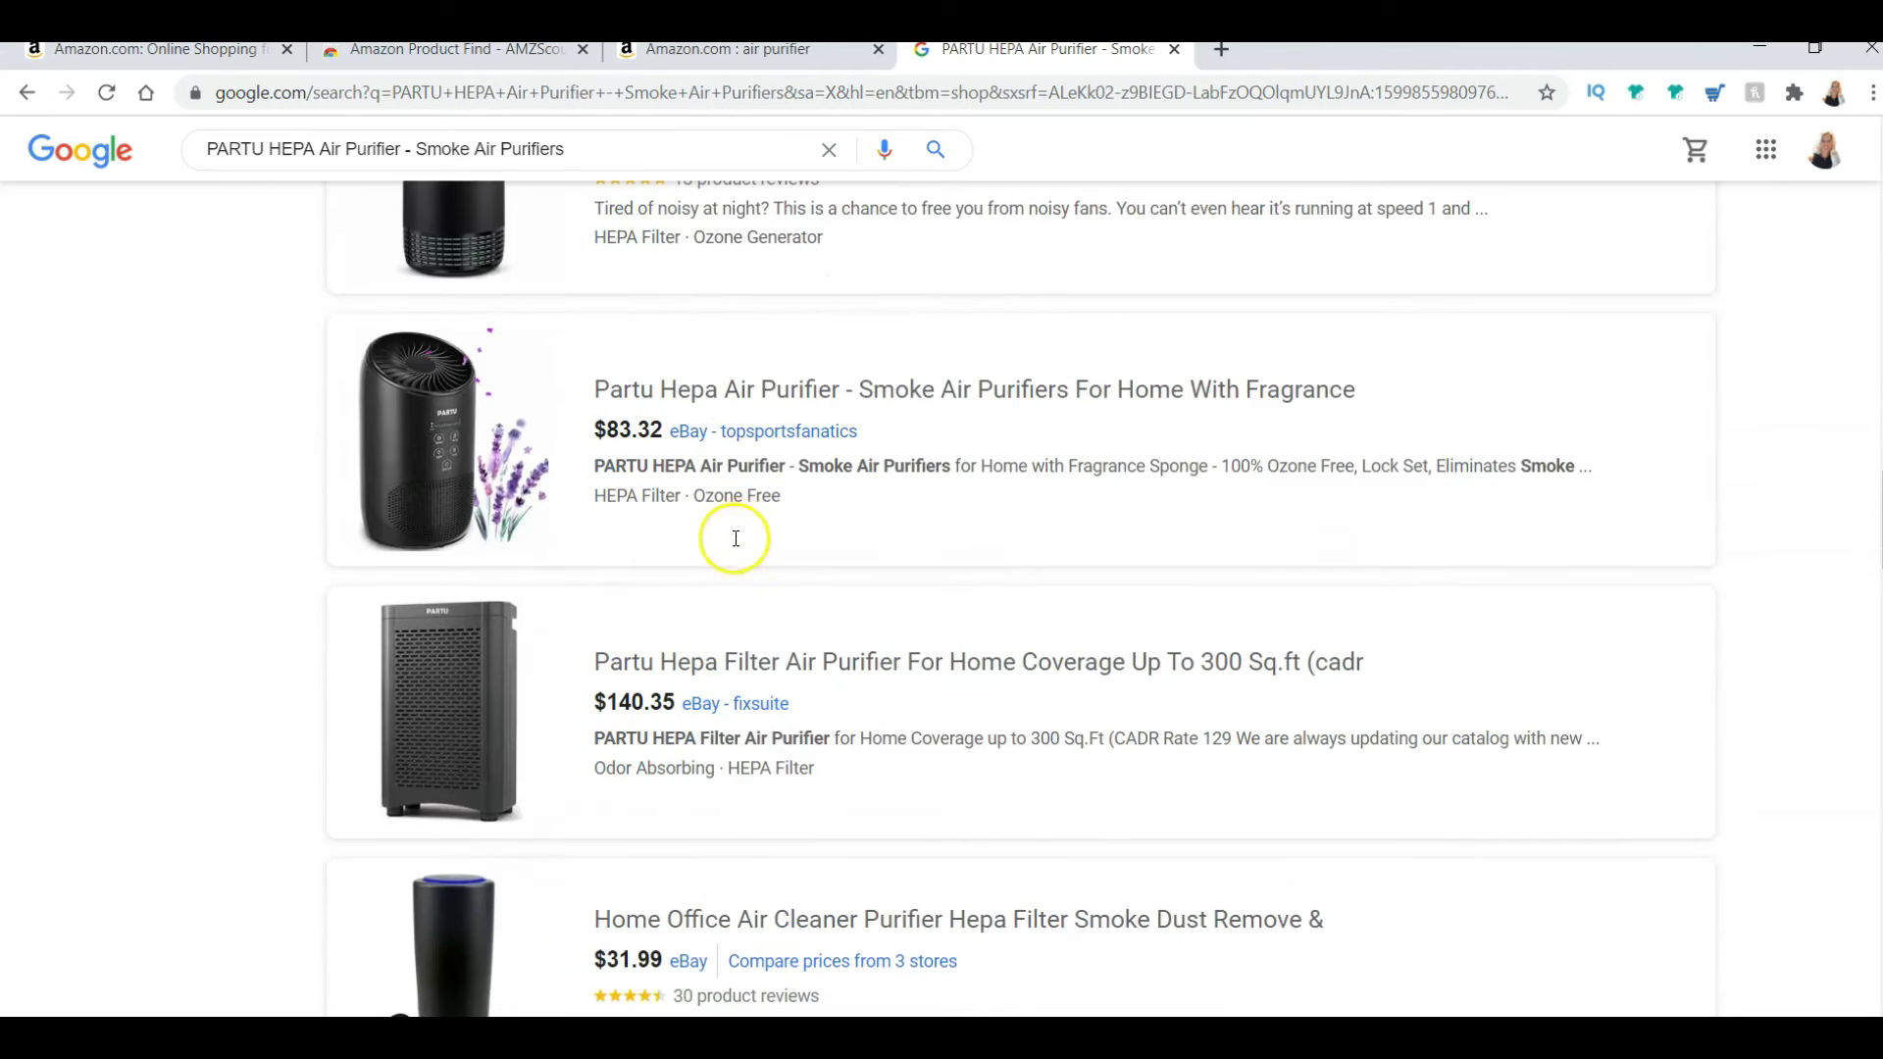
scroll(696, 486, down, 4)
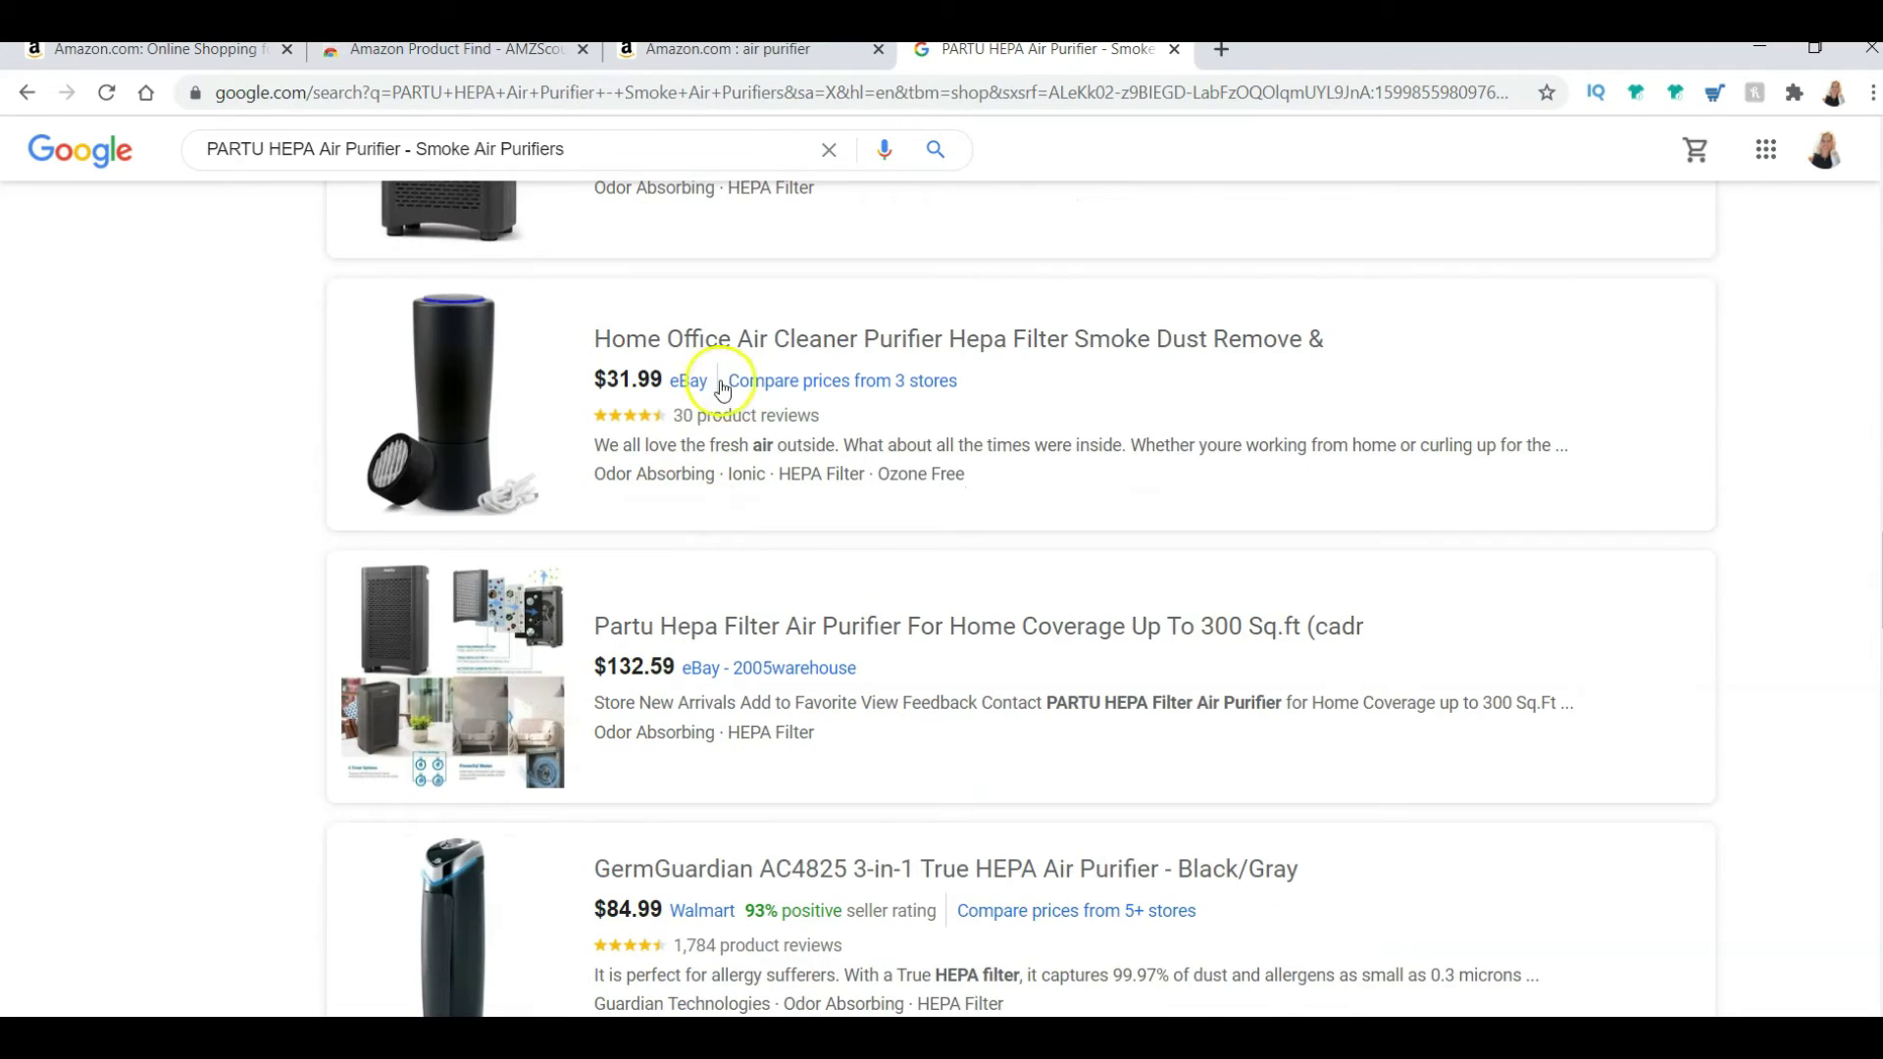
scroll(602, 504, down, 5)
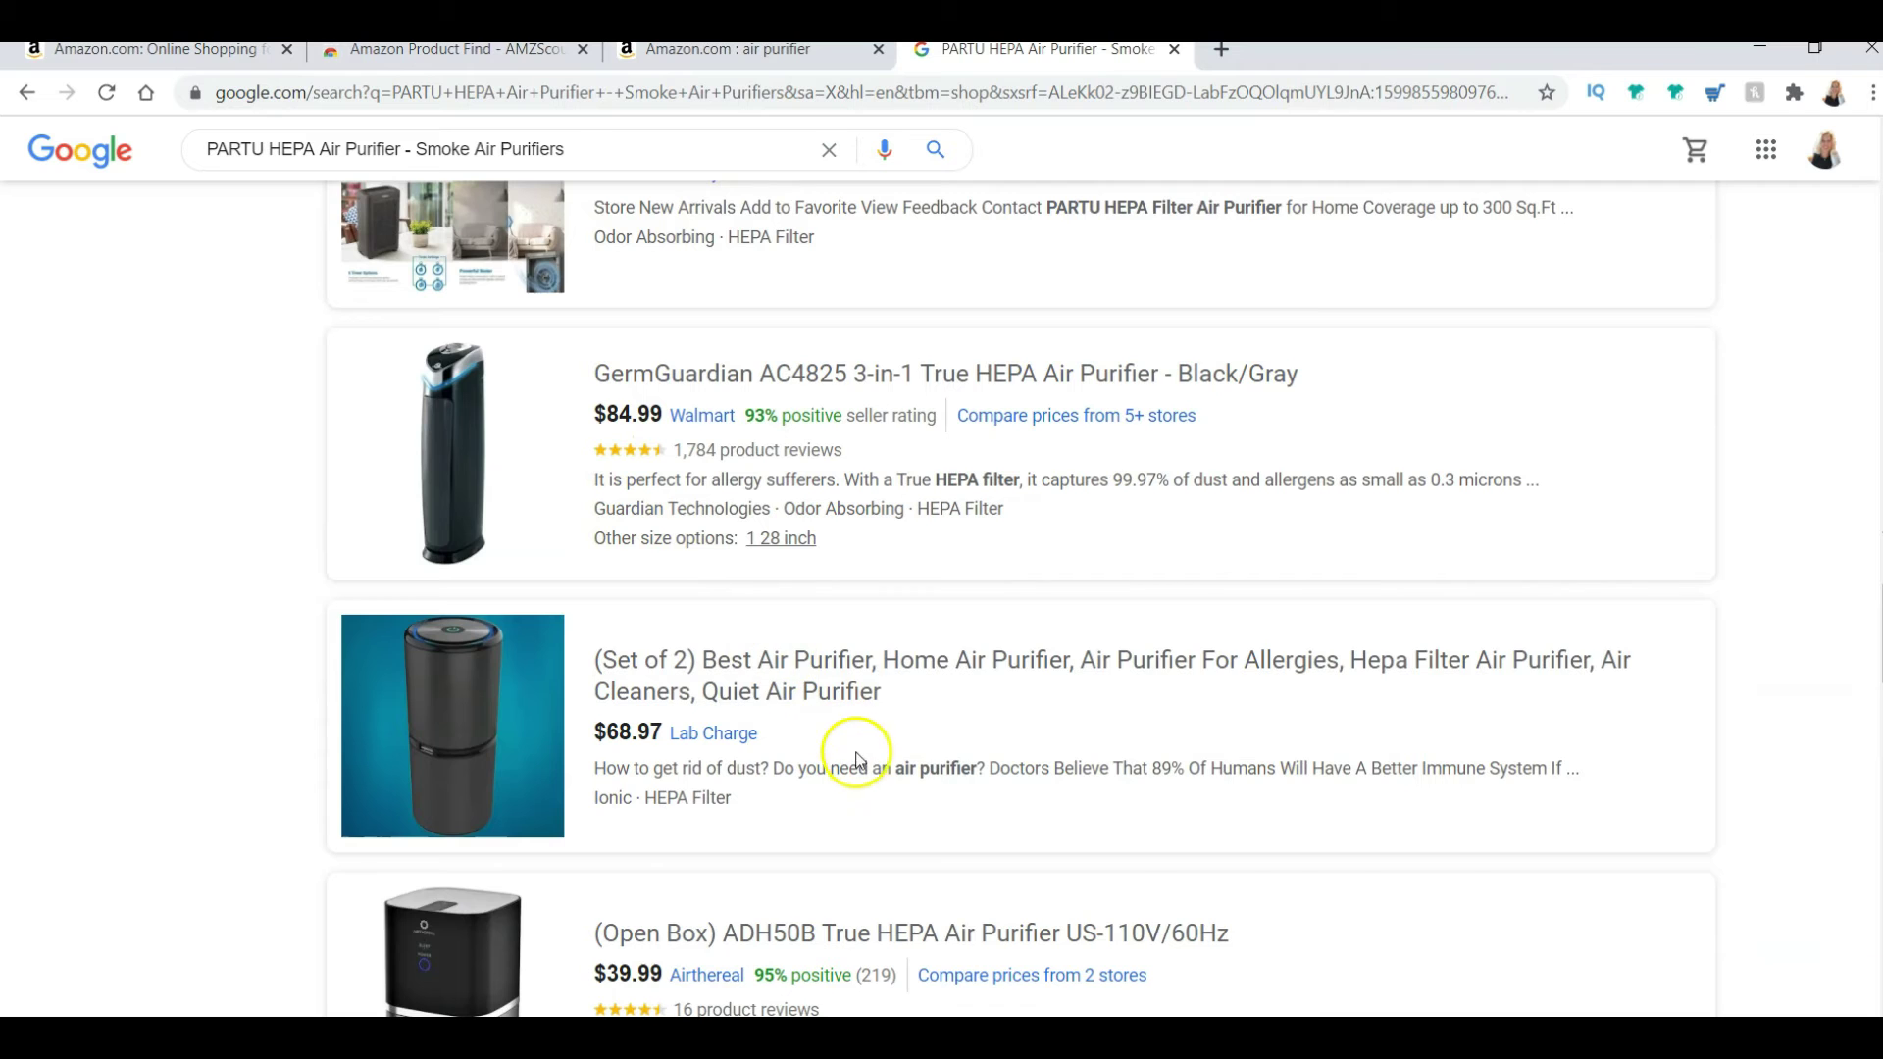
scroll(775, 756, up, 15)
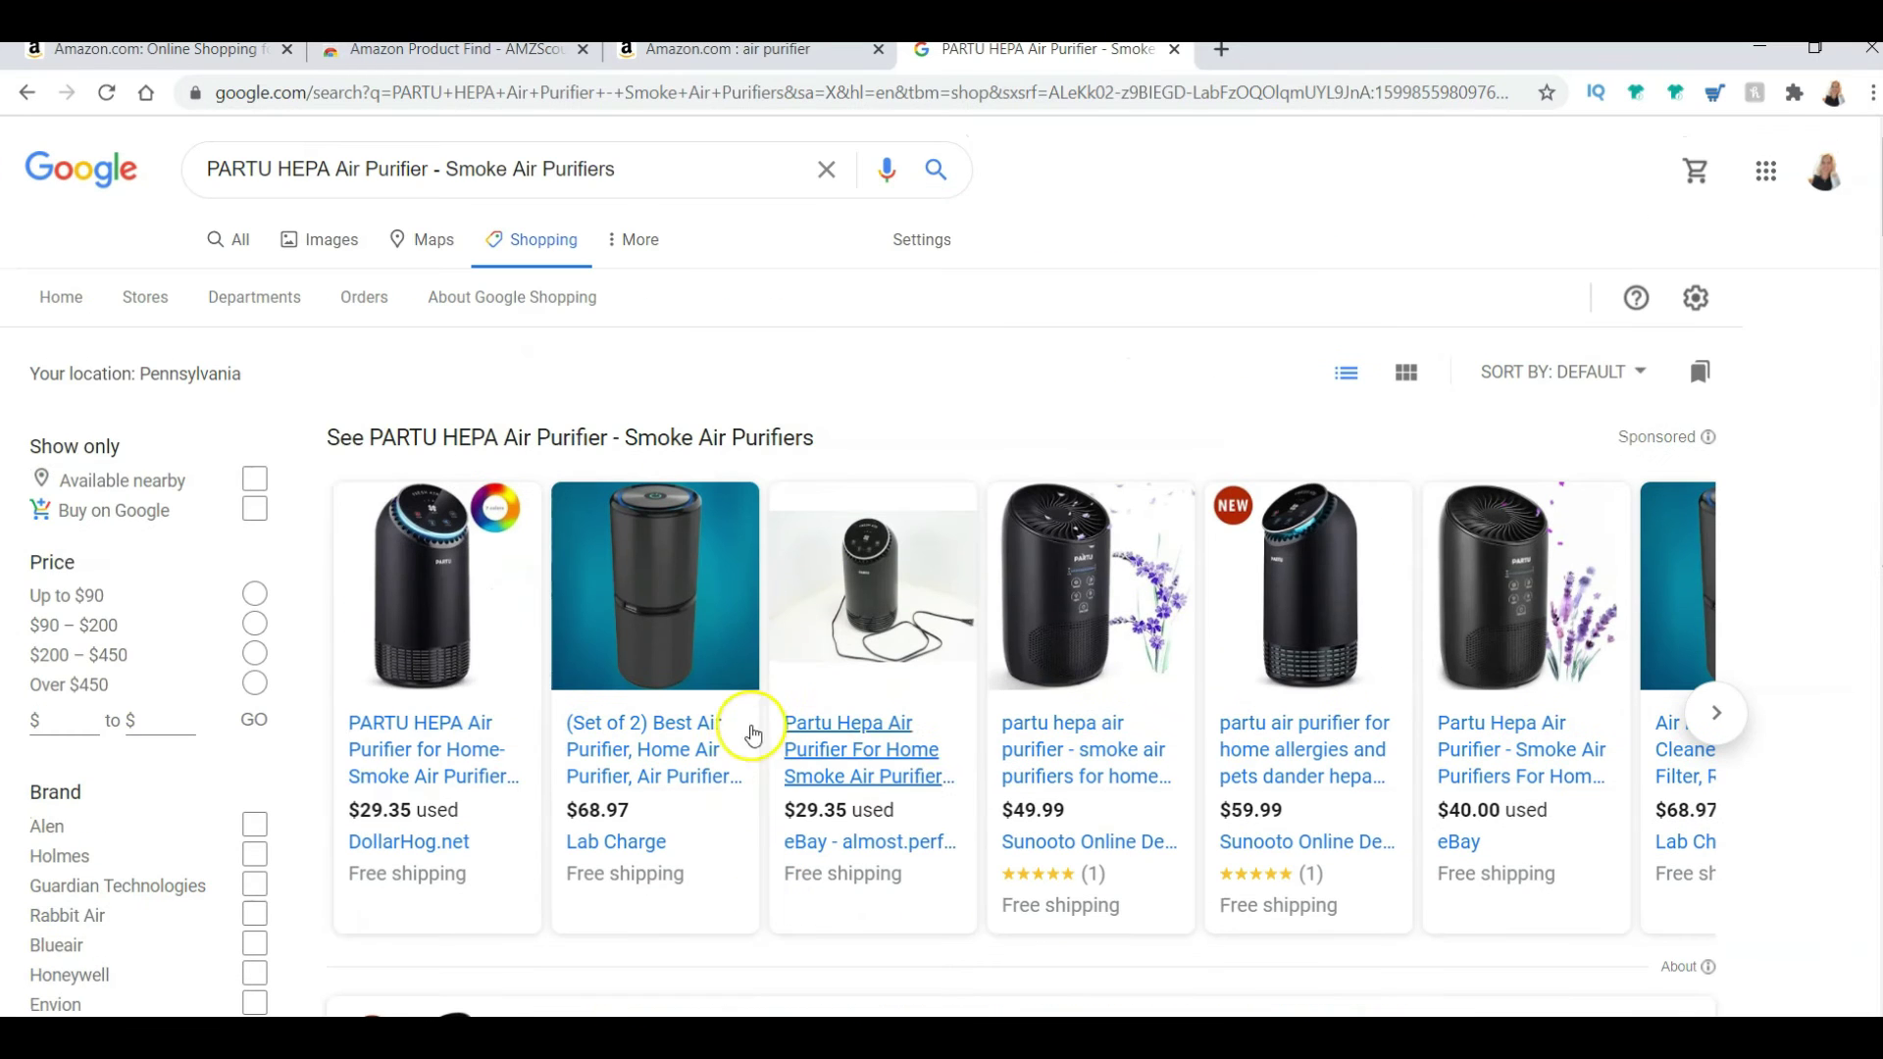
- Open the DollarHog.net offer for the PARTU HEPA Air Purifier and look over its photos and purchase details
scroll(457, 655, down, 1)
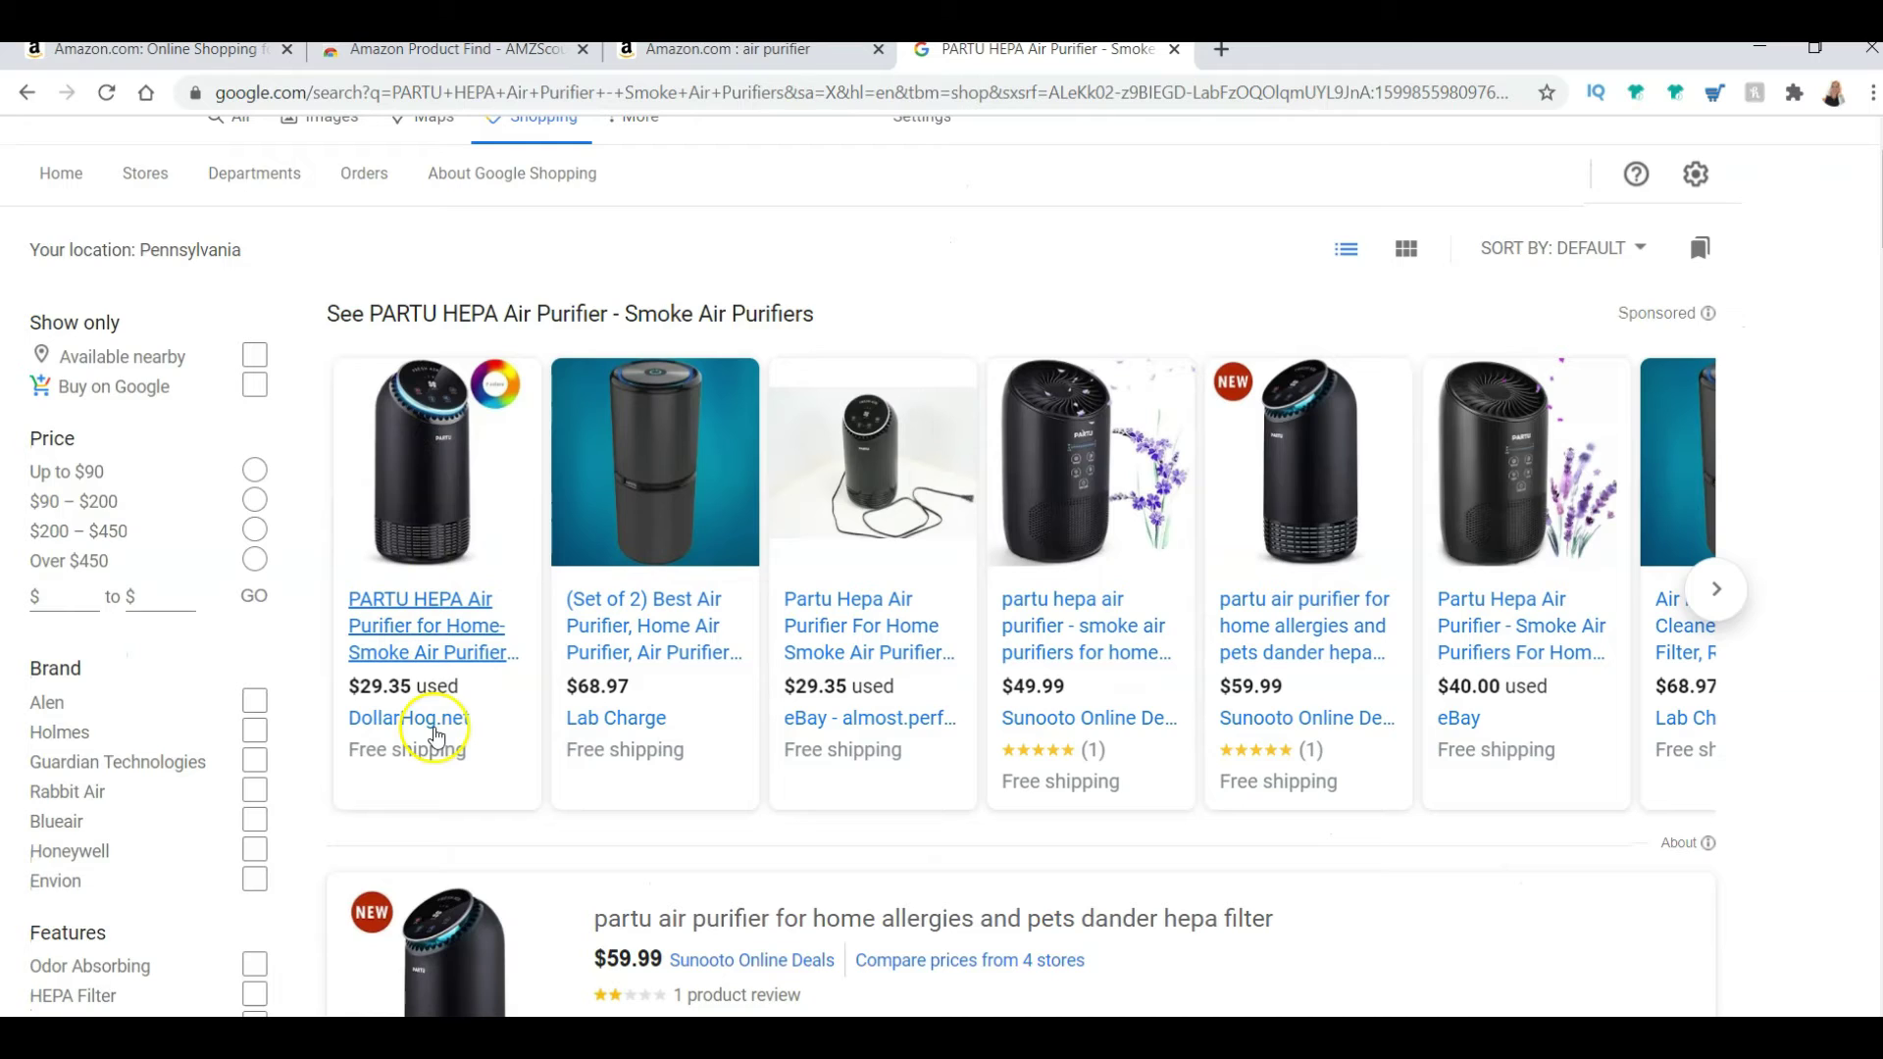
click(441, 510)
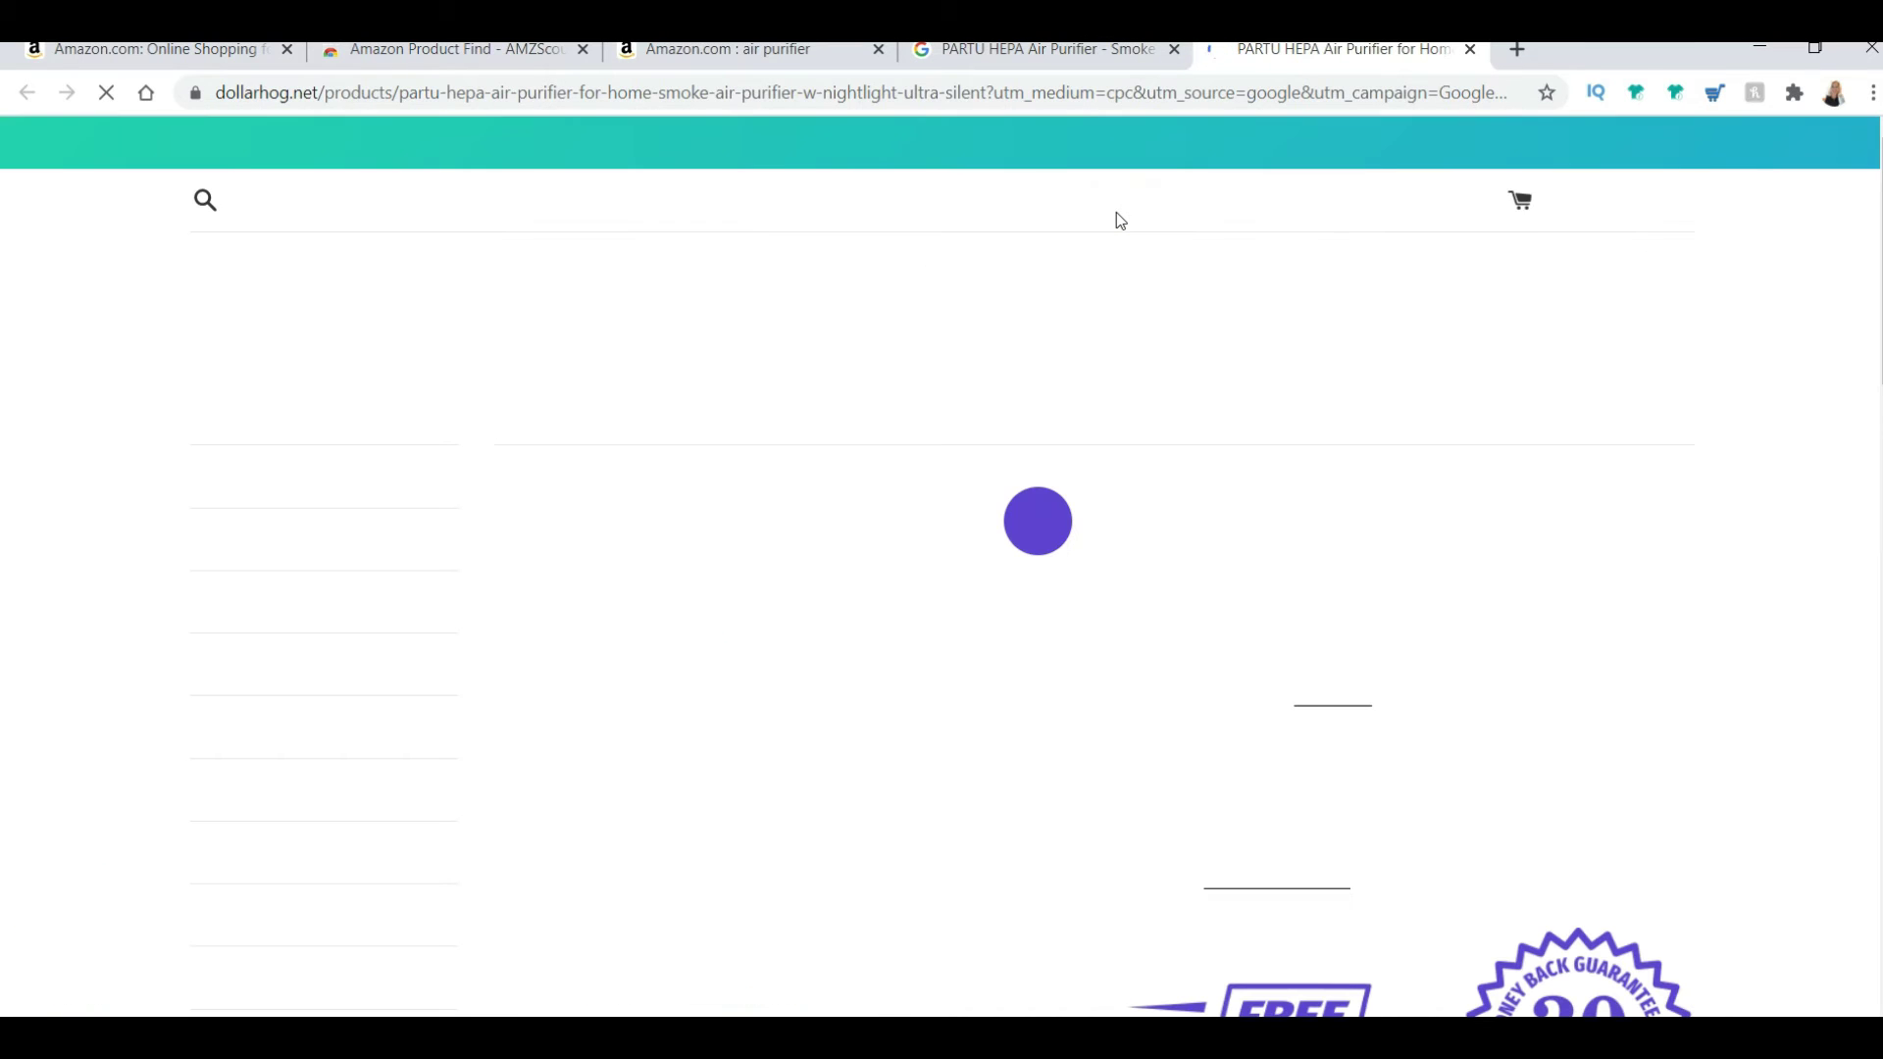
scroll(912, 522, down, 2)
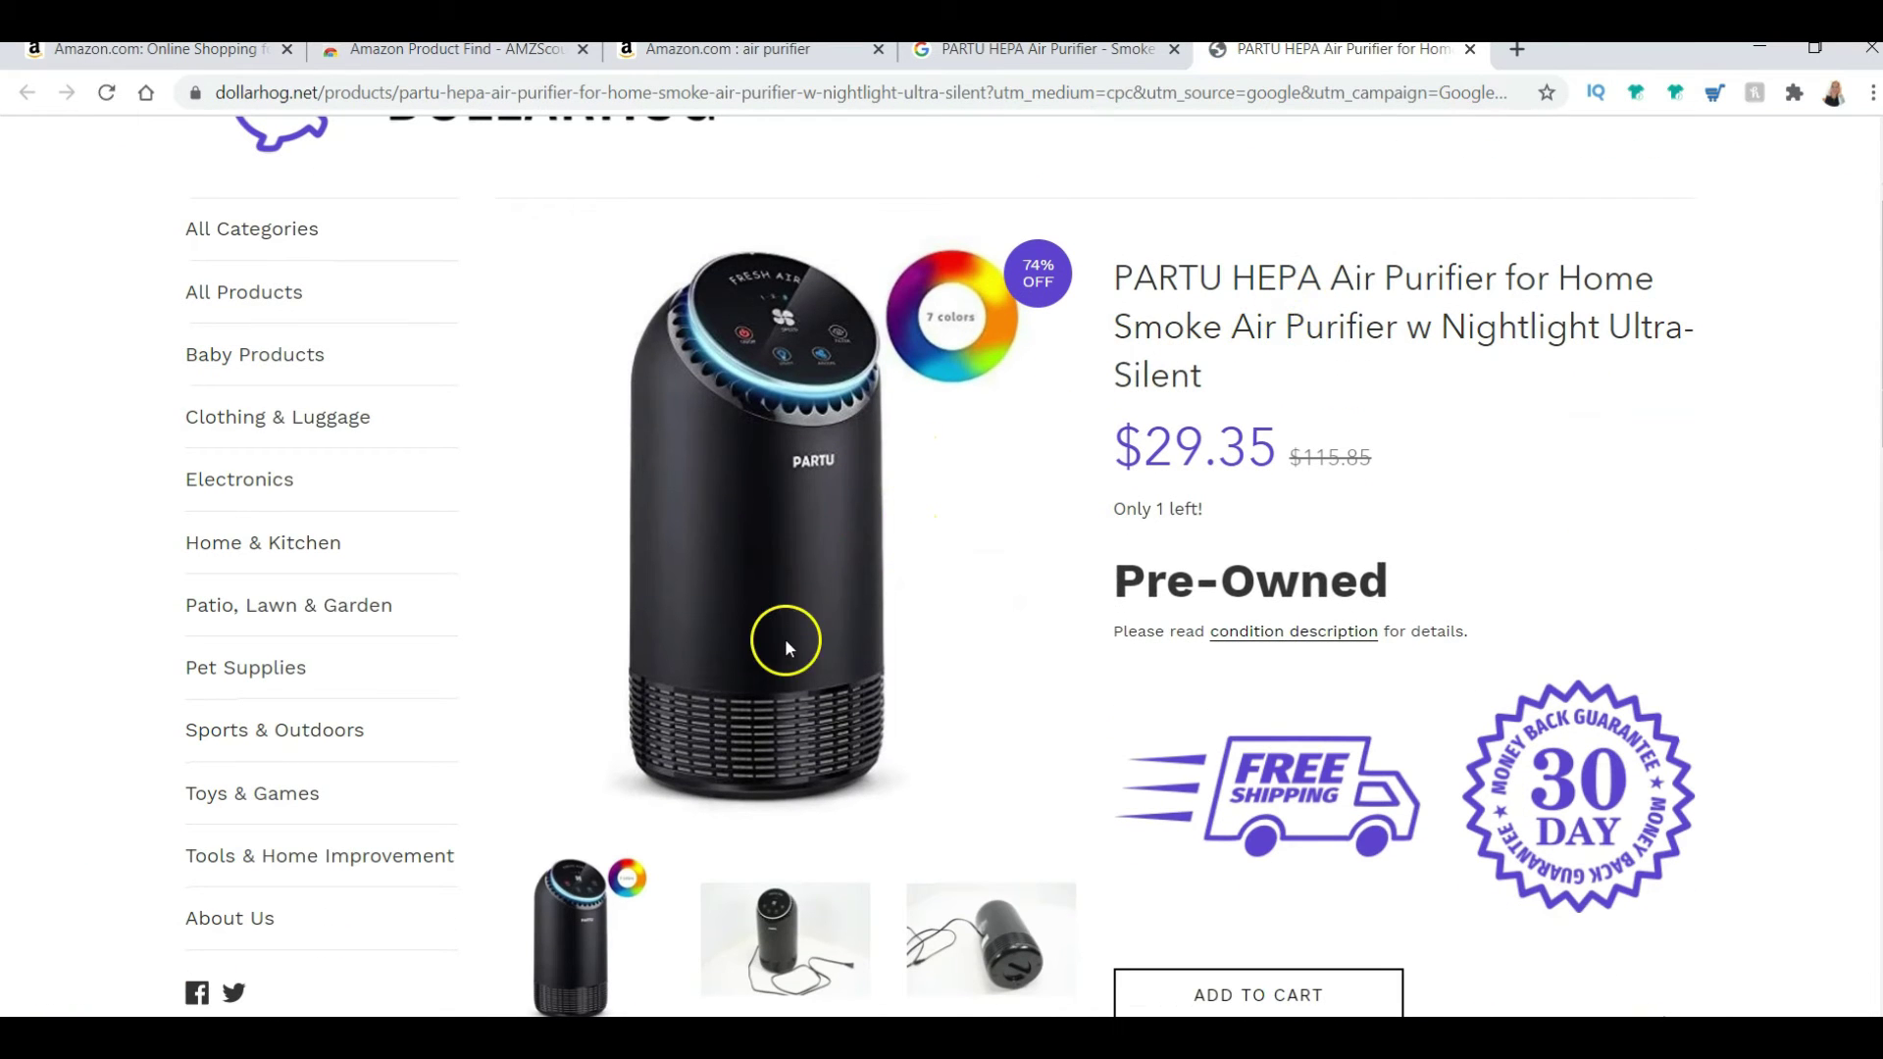
scroll(785, 643, down, 3)
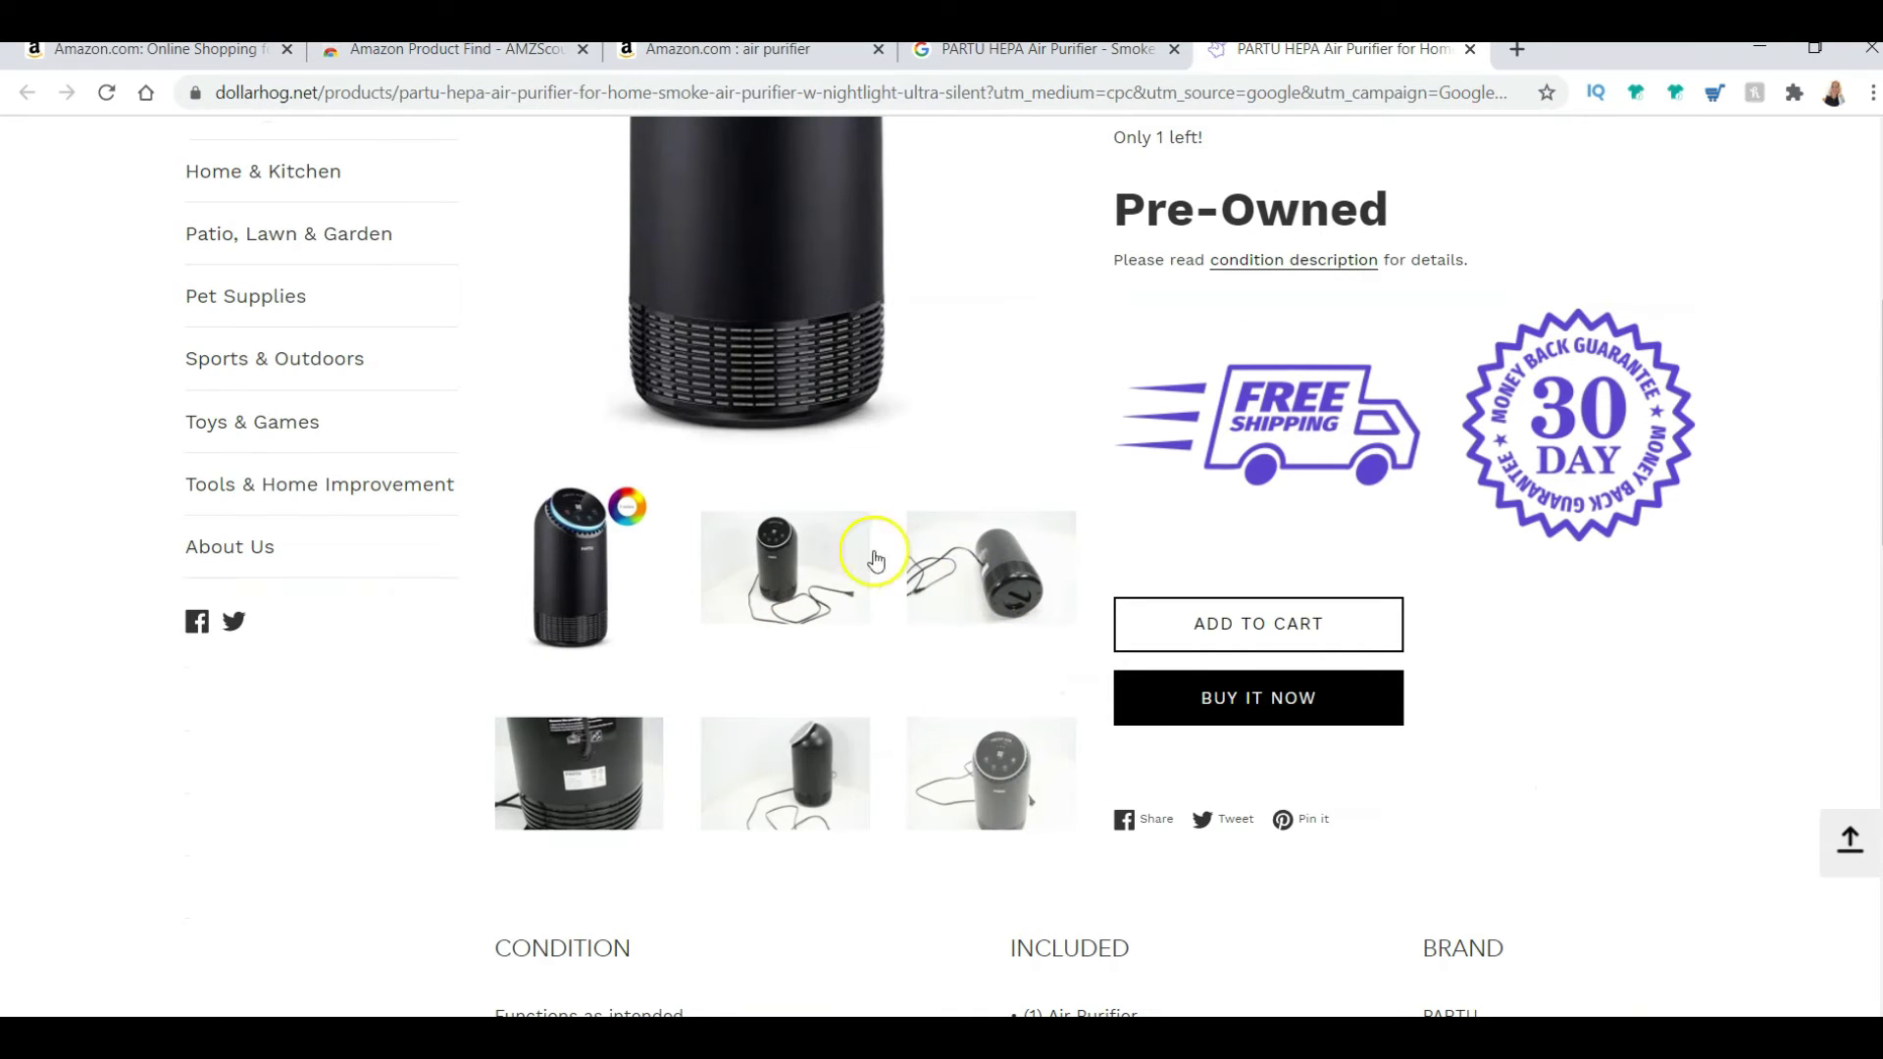
scroll(770, 393, up, 3)
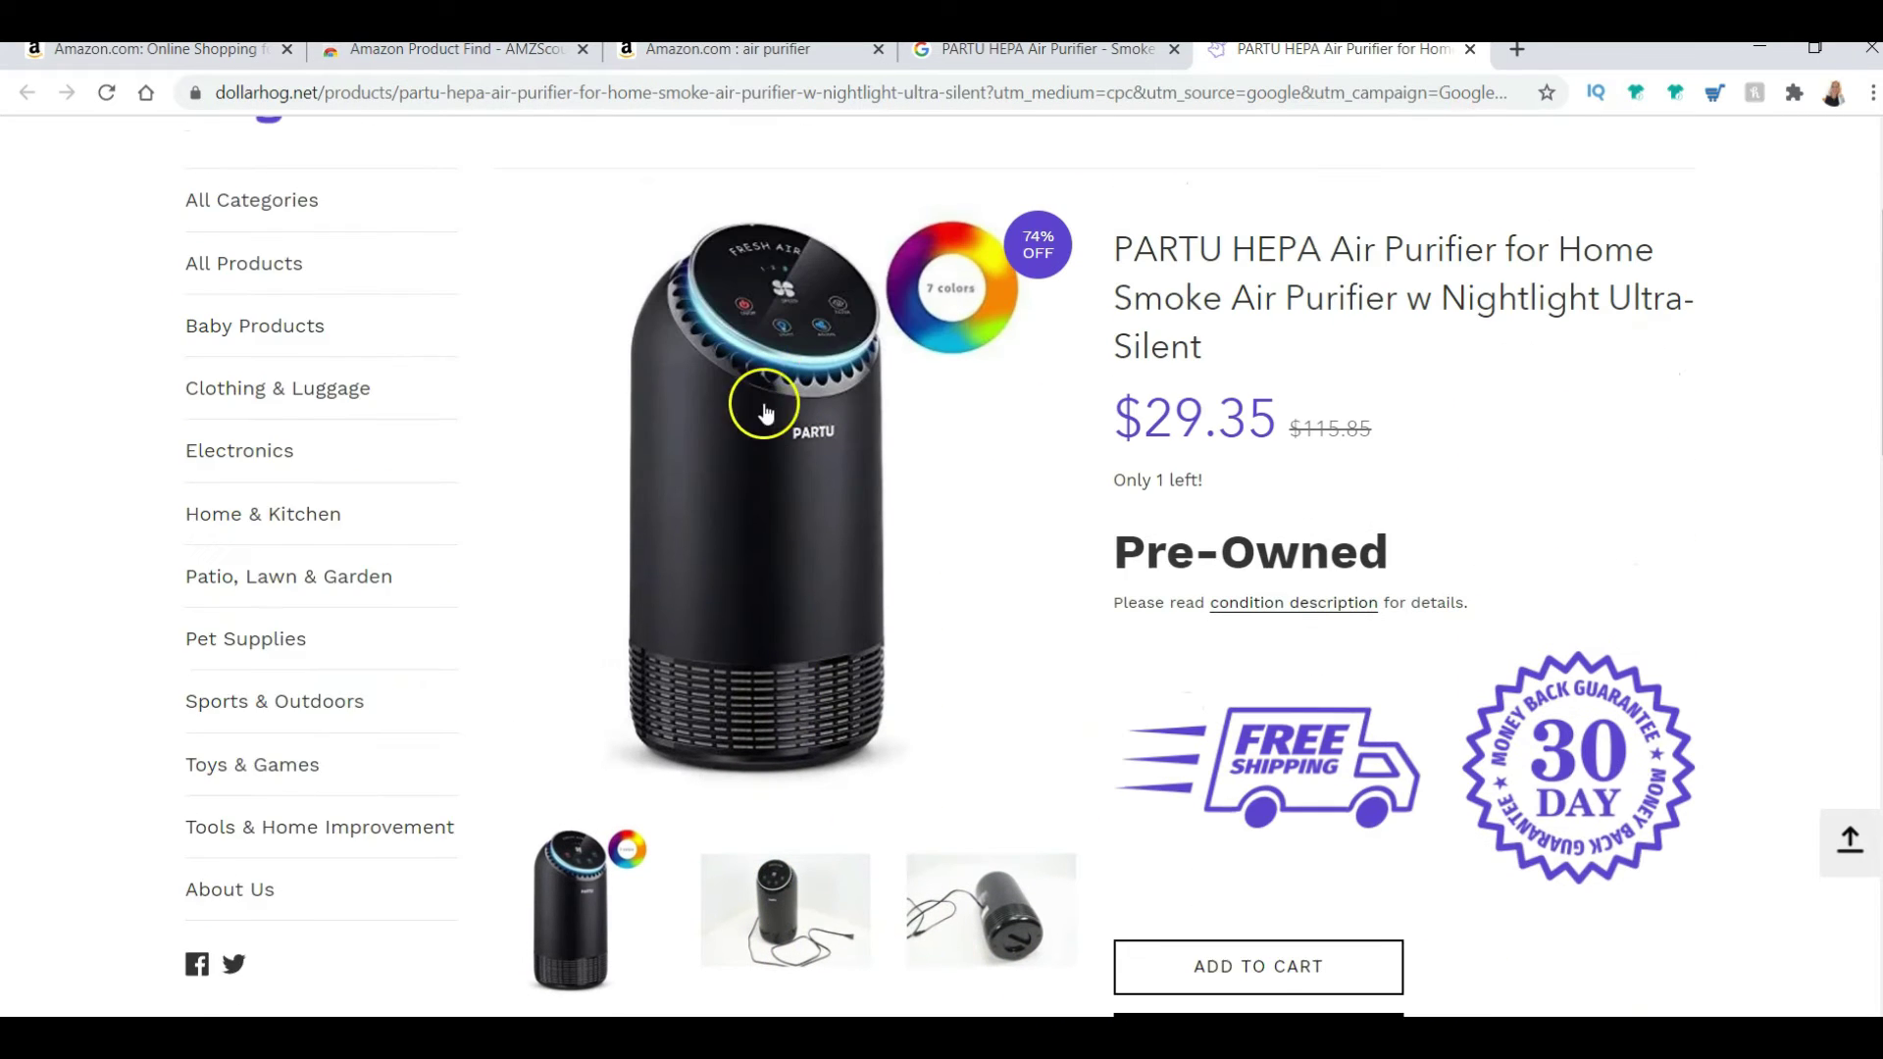
scroll(767, 412, up, 1)
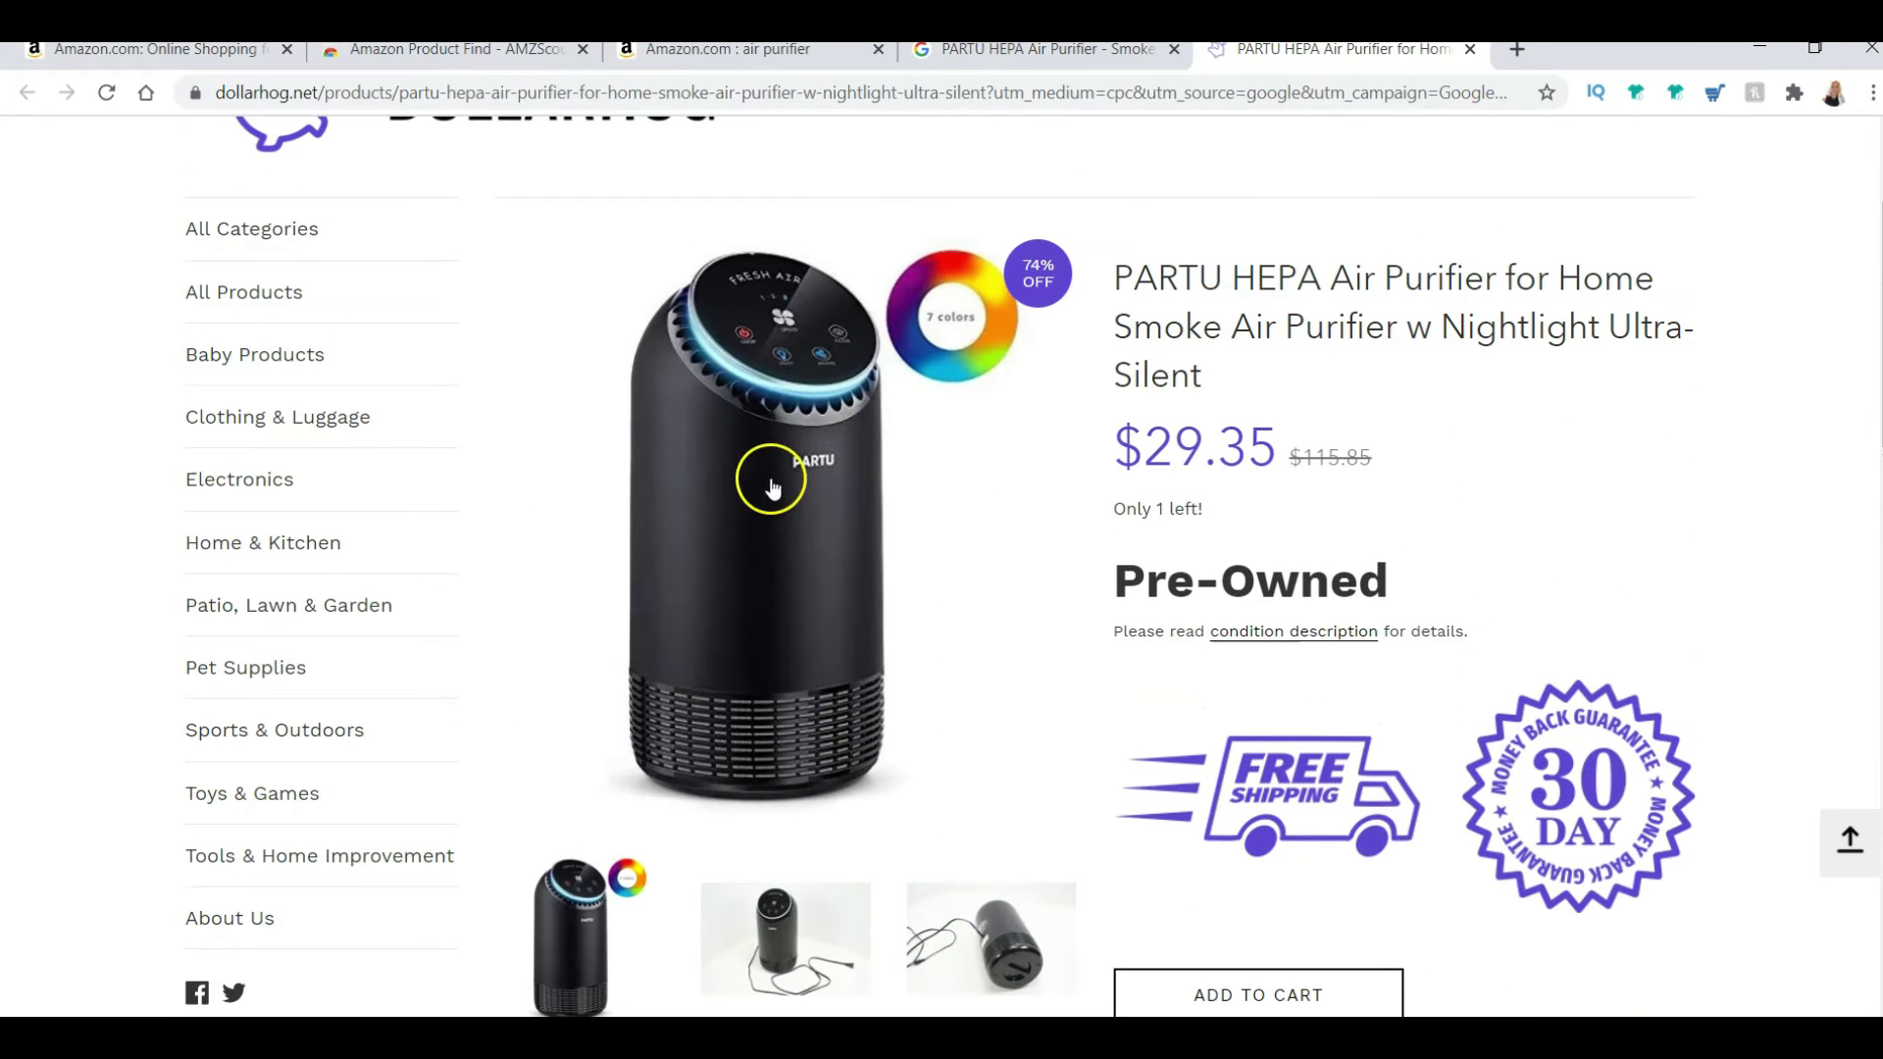
right_click(831, 532)
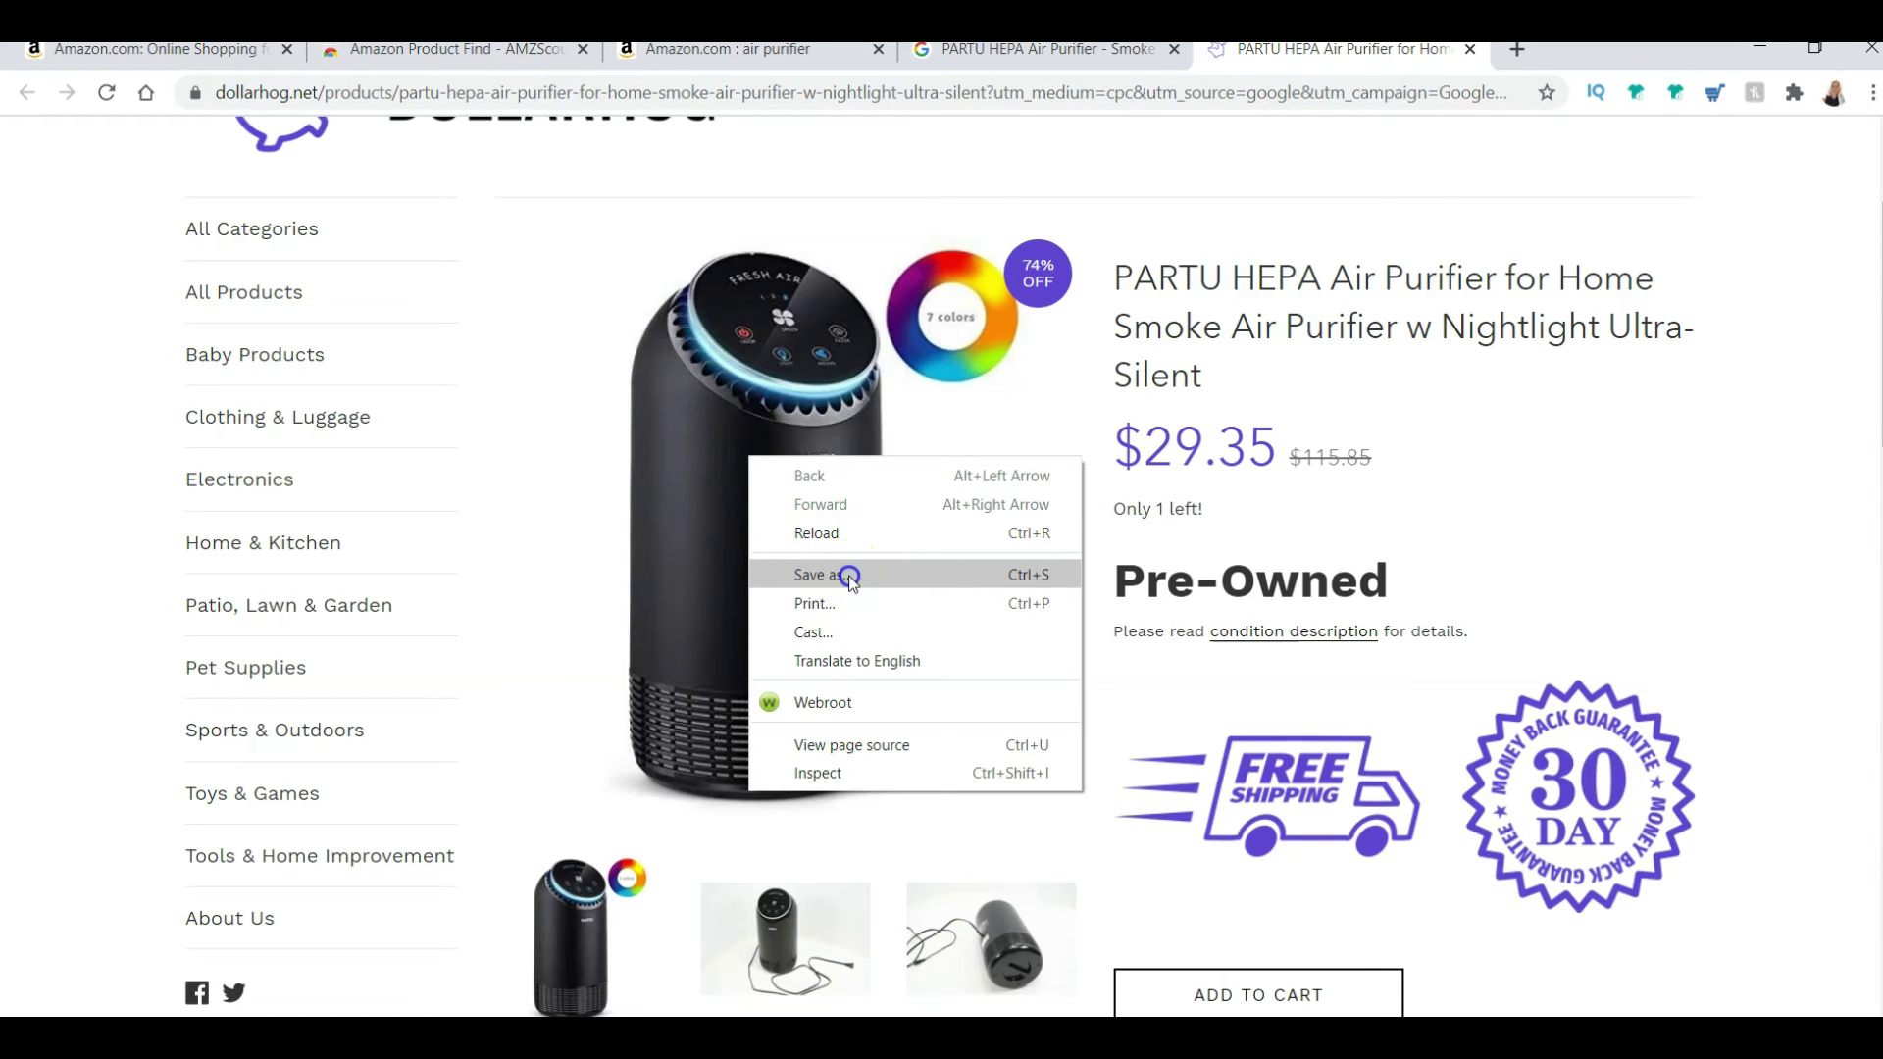
click(849, 575)
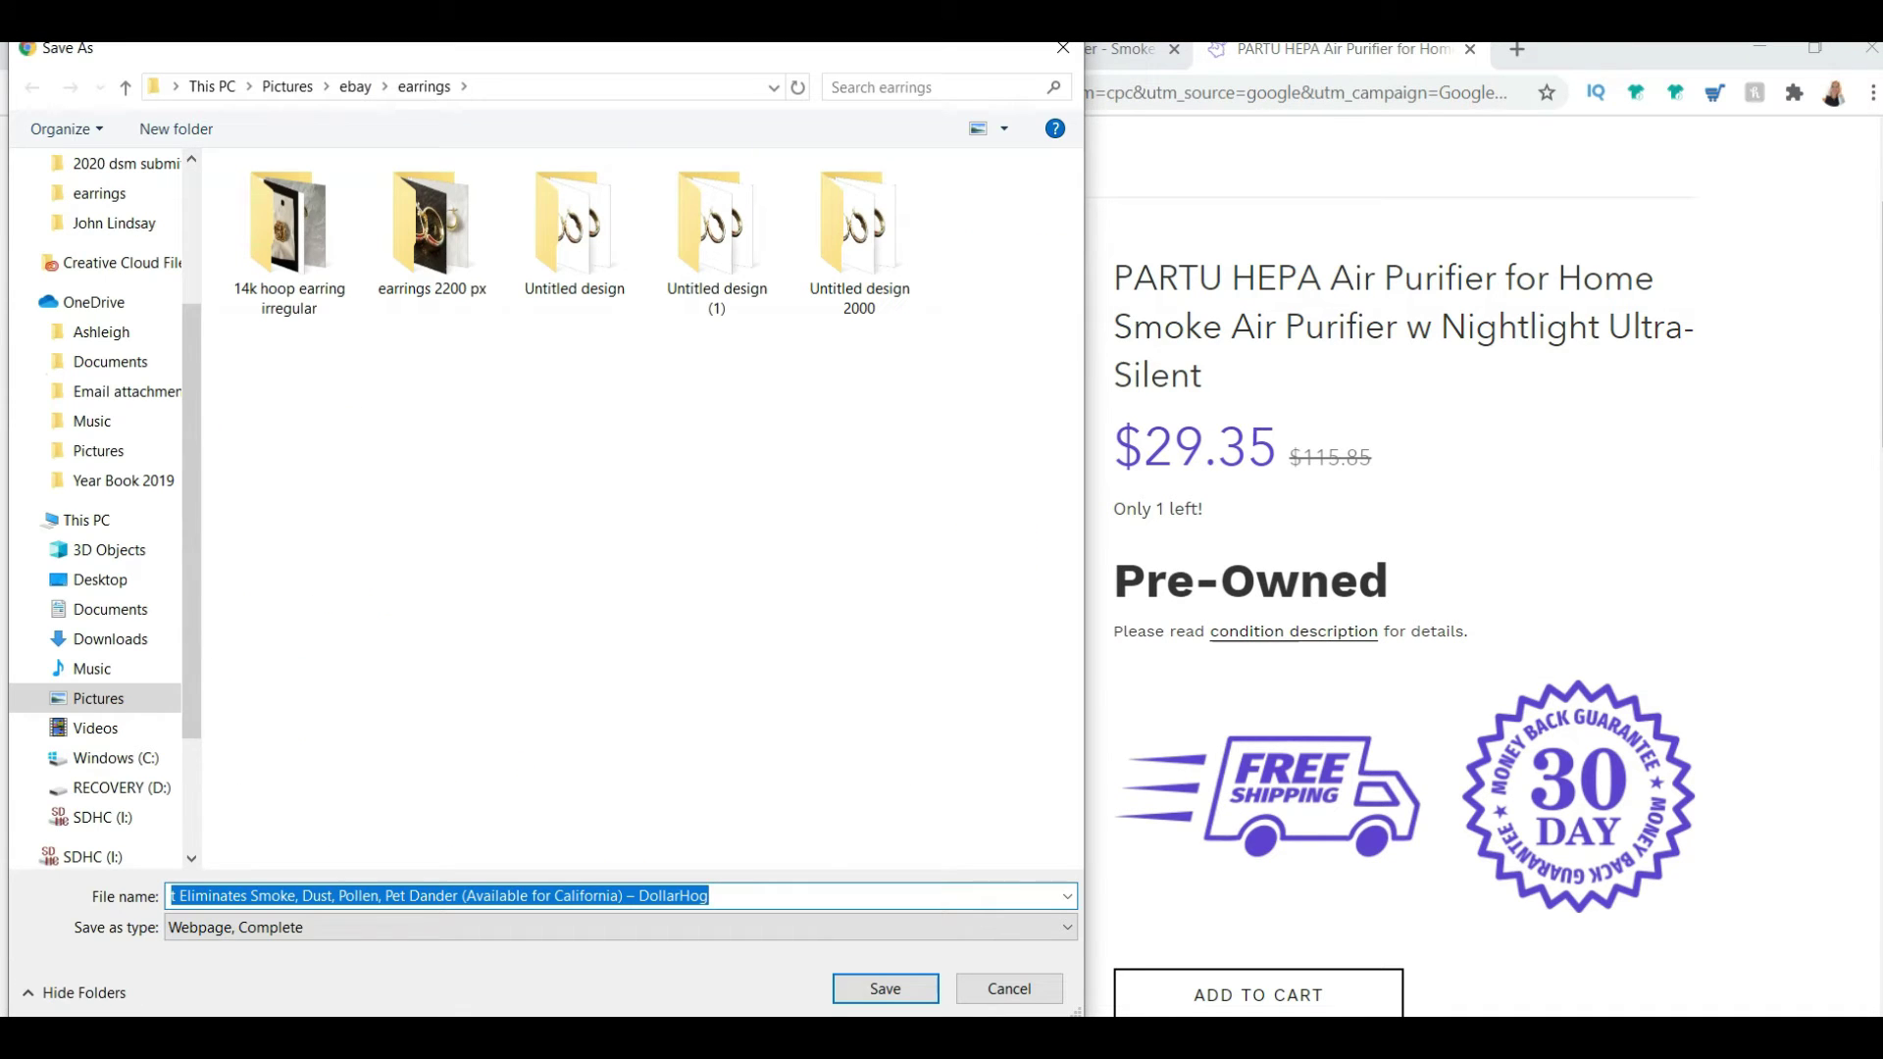
click(355, 86)
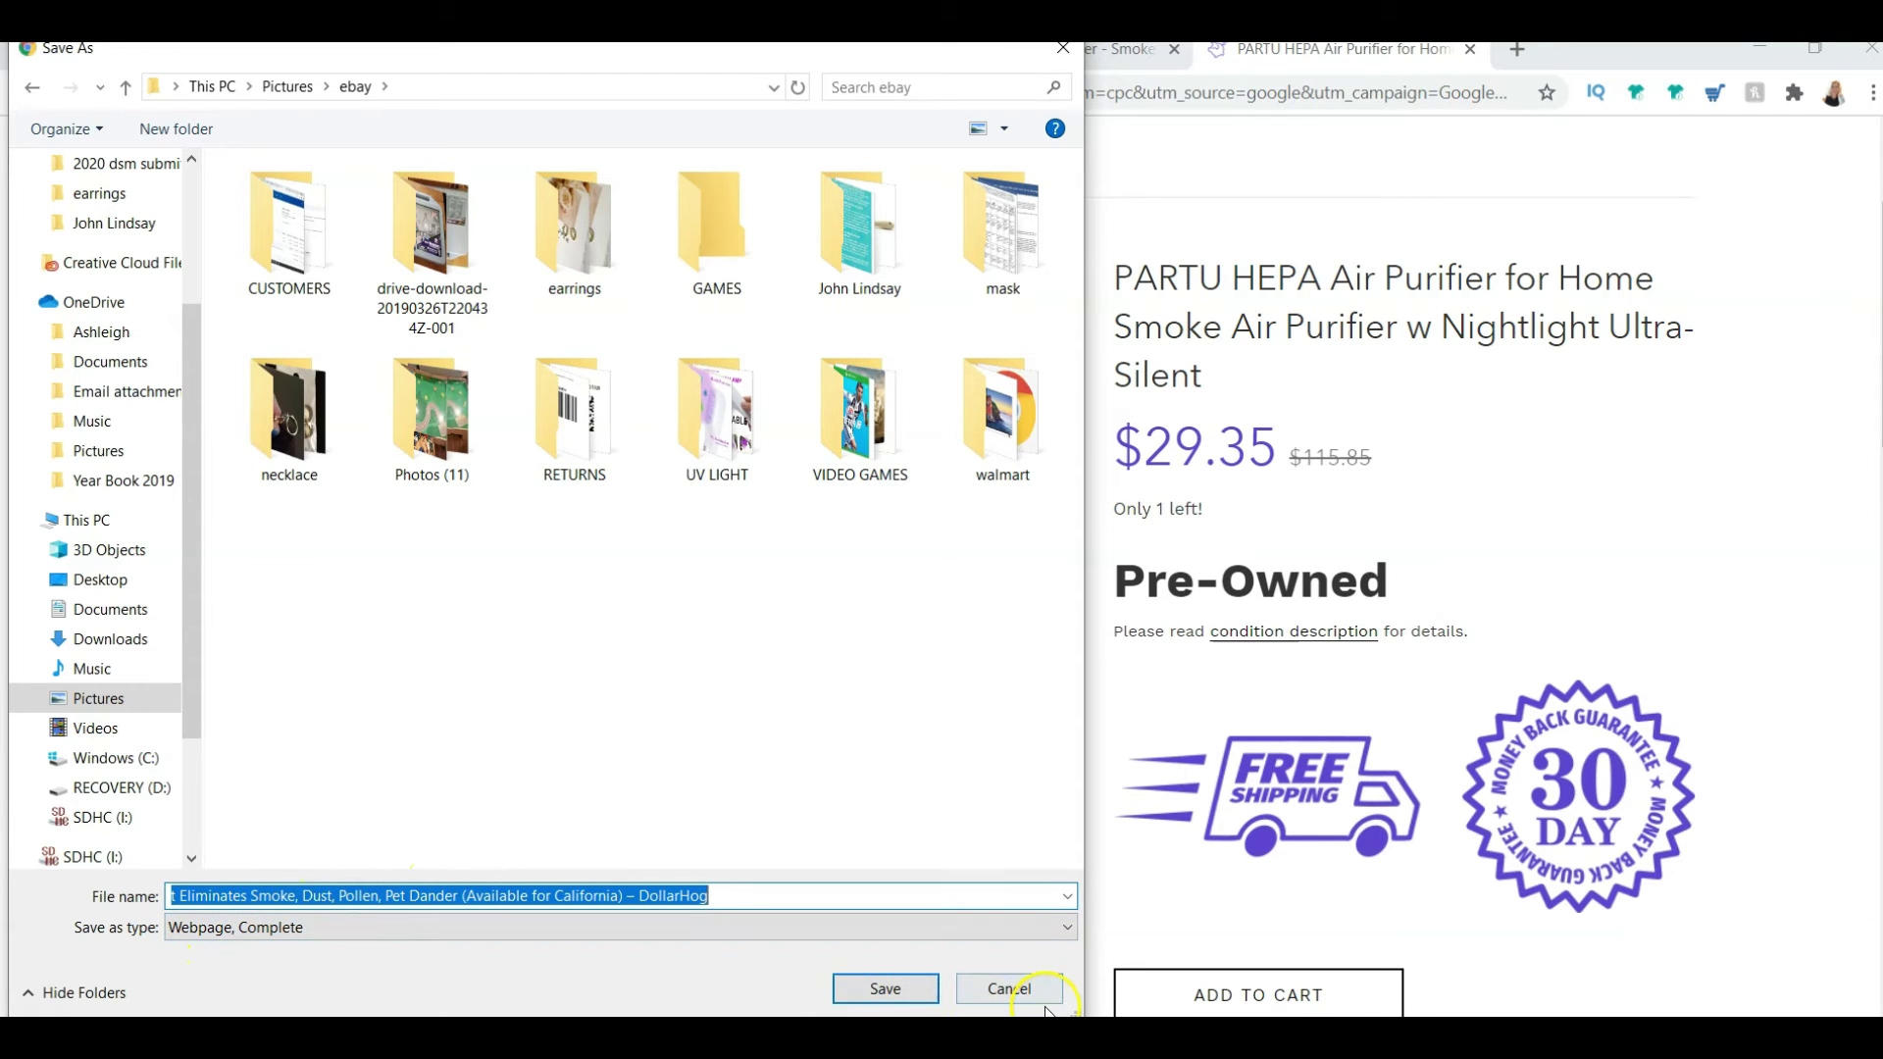
click(1011, 988)
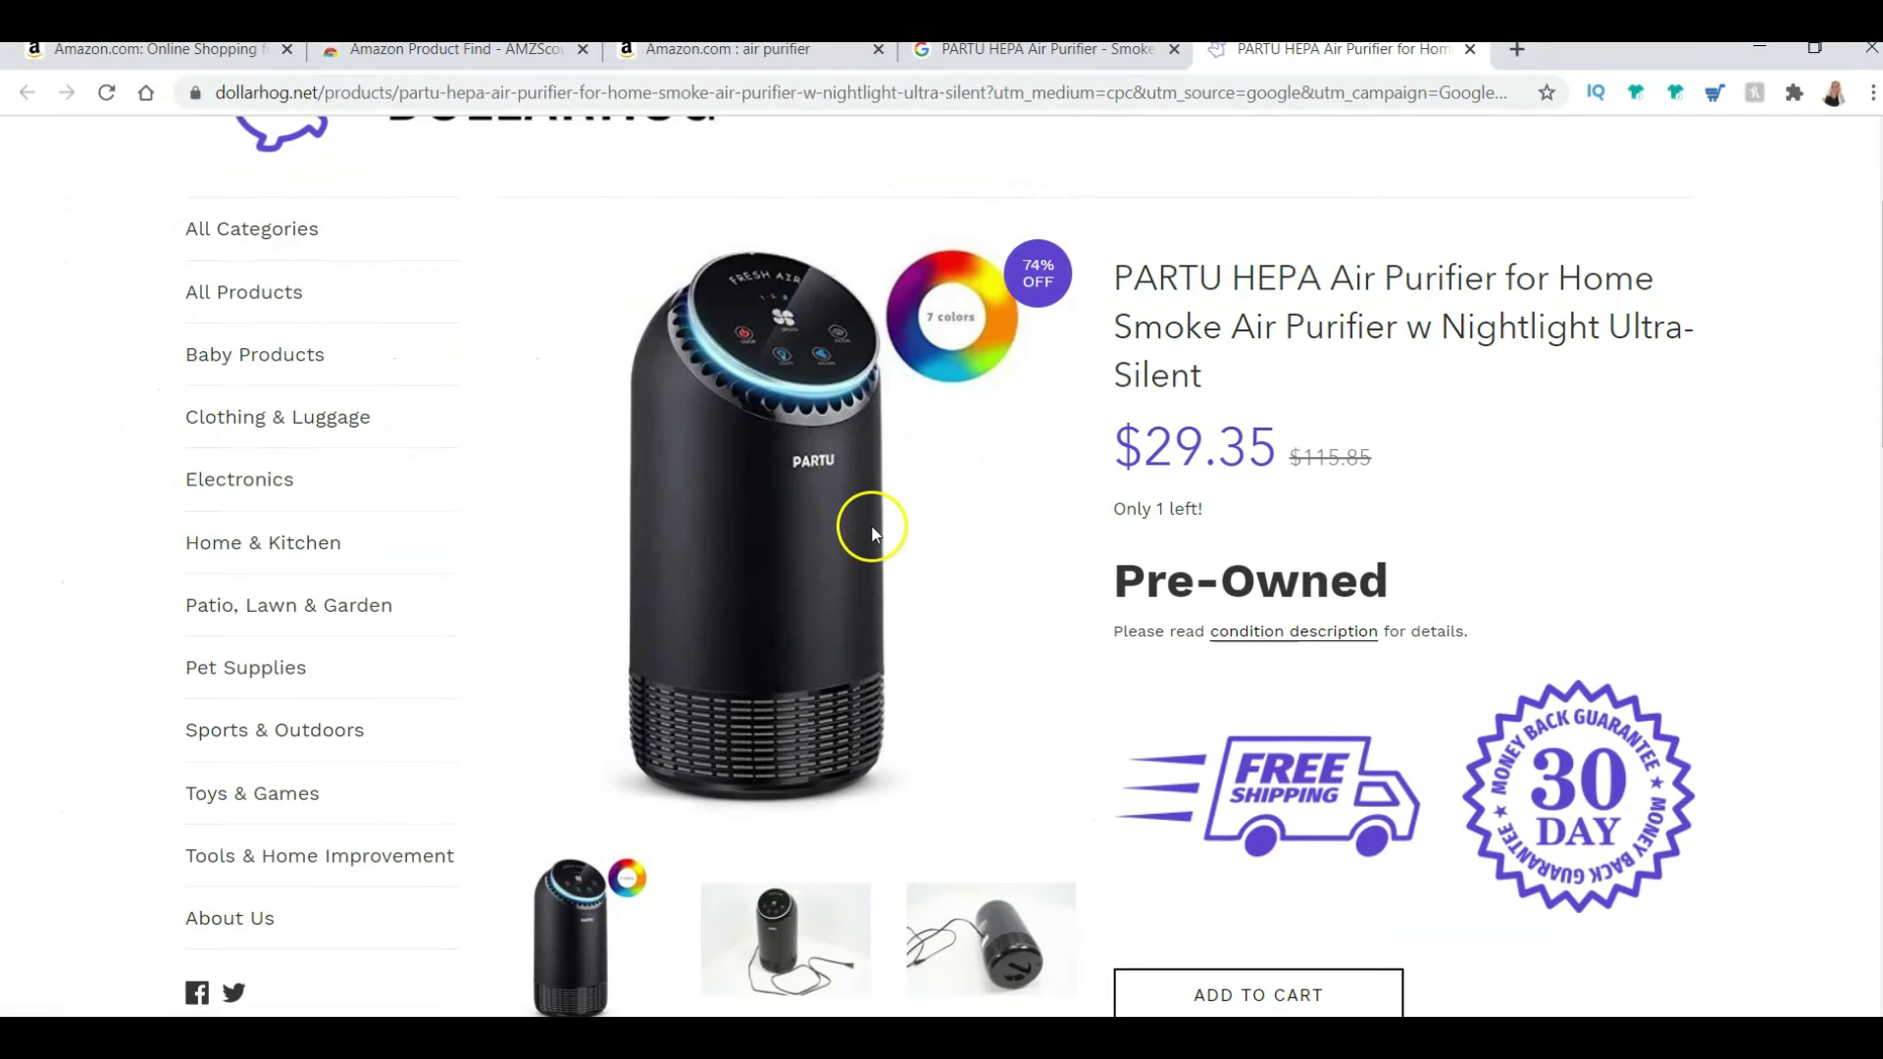
- Enlarge the main product photo and try to save it as an image, checking the available file types
click(821, 479)
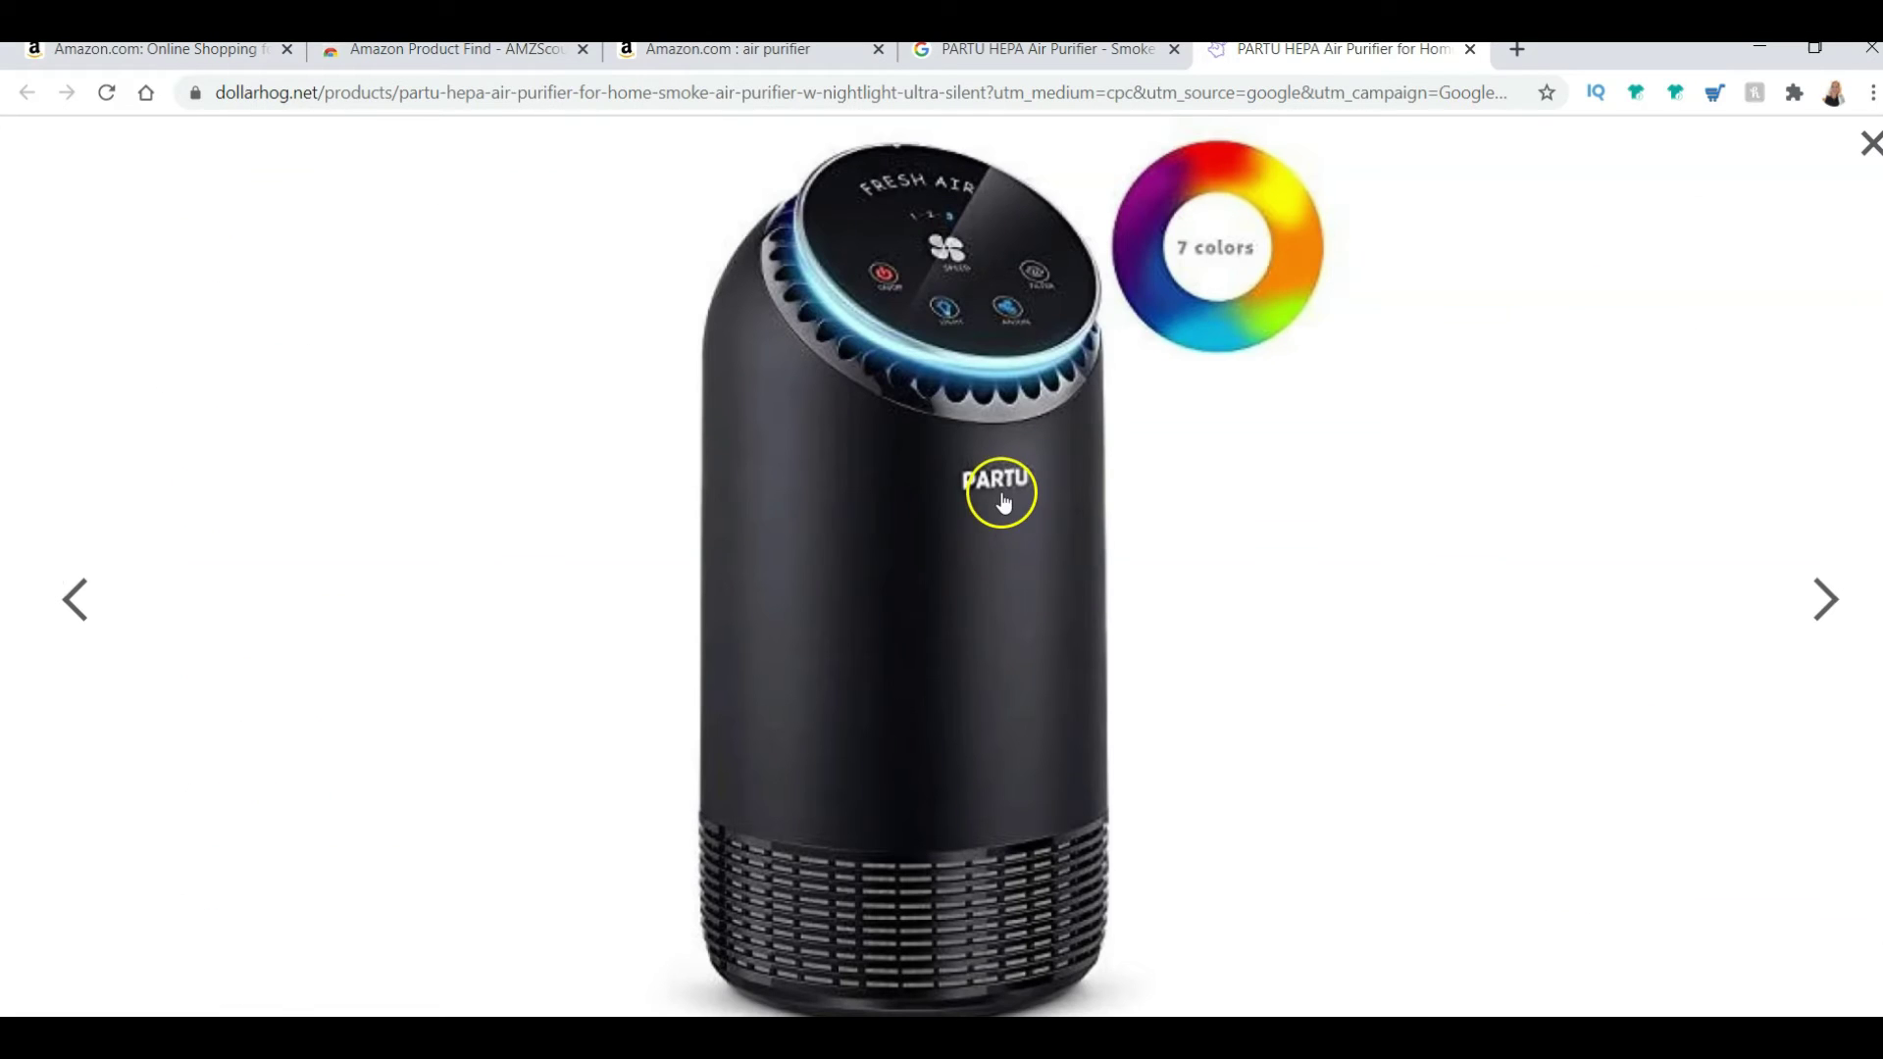
right_click(880, 508)
click(951, 586)
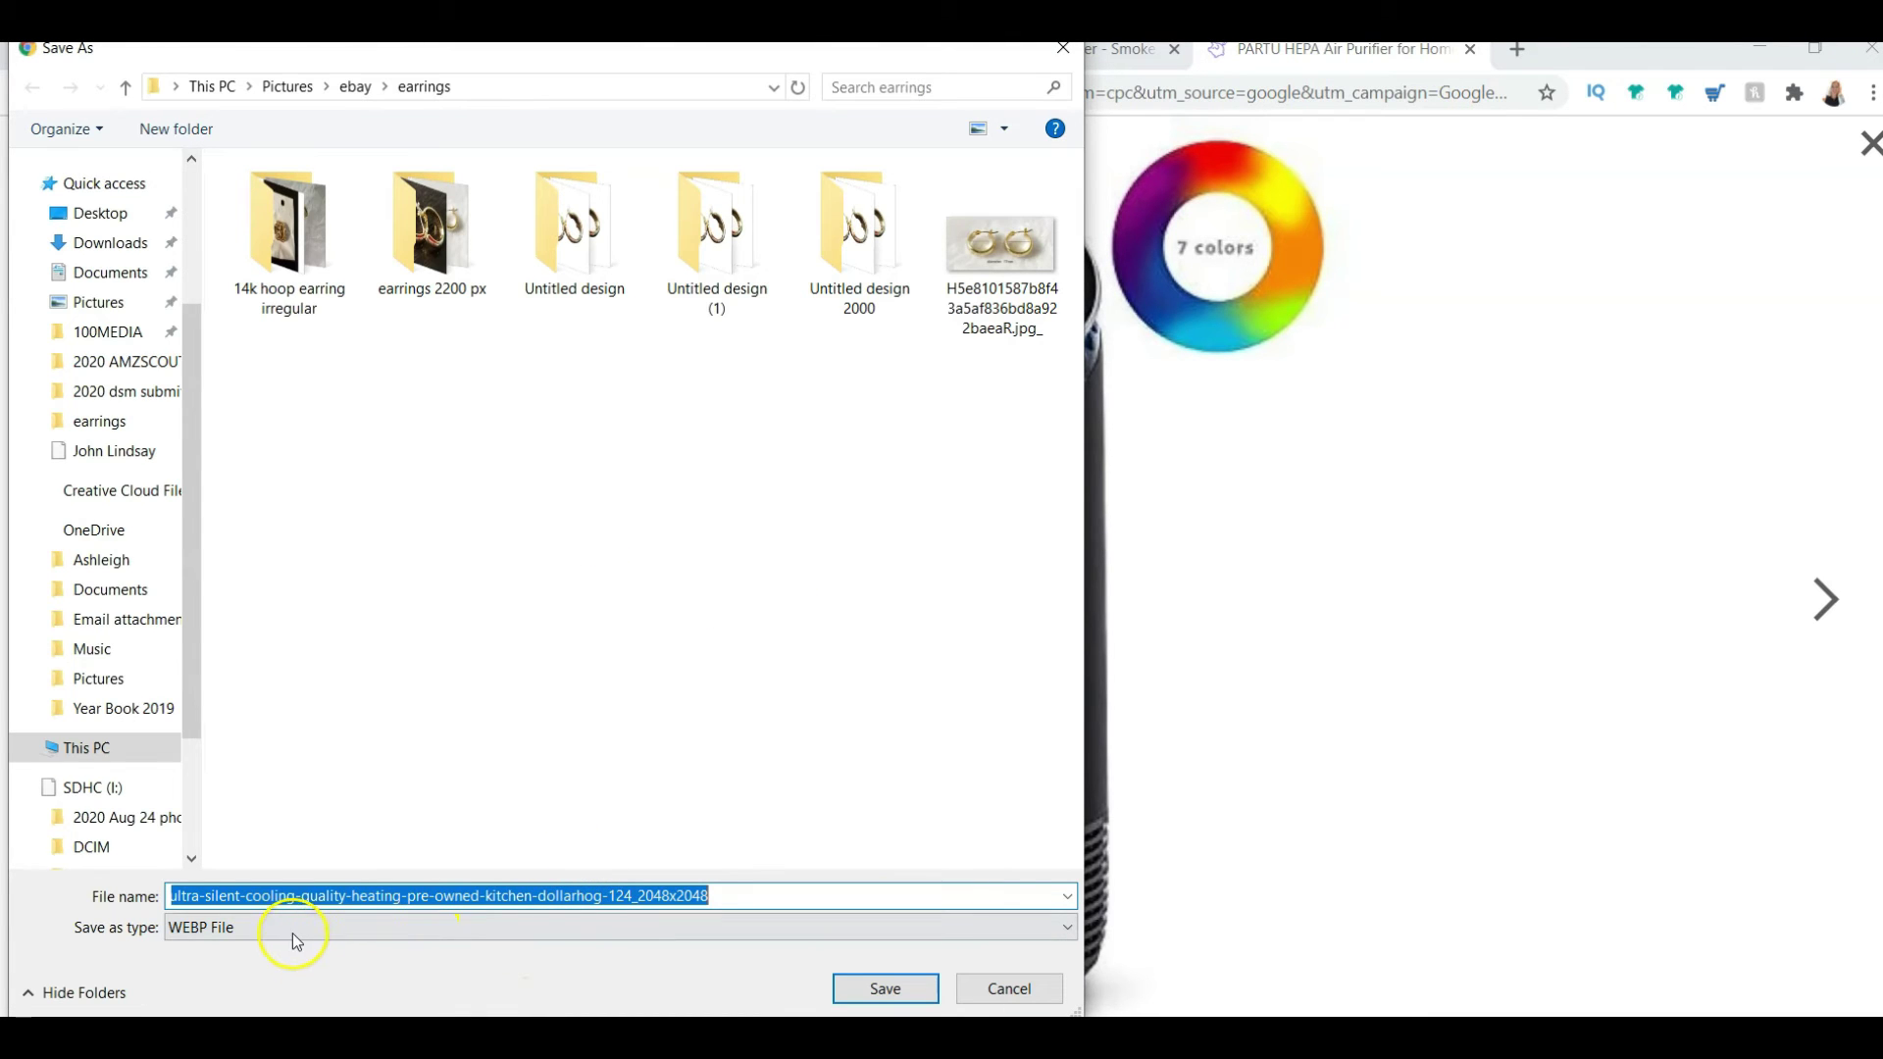
click(301, 927)
click(432, 758)
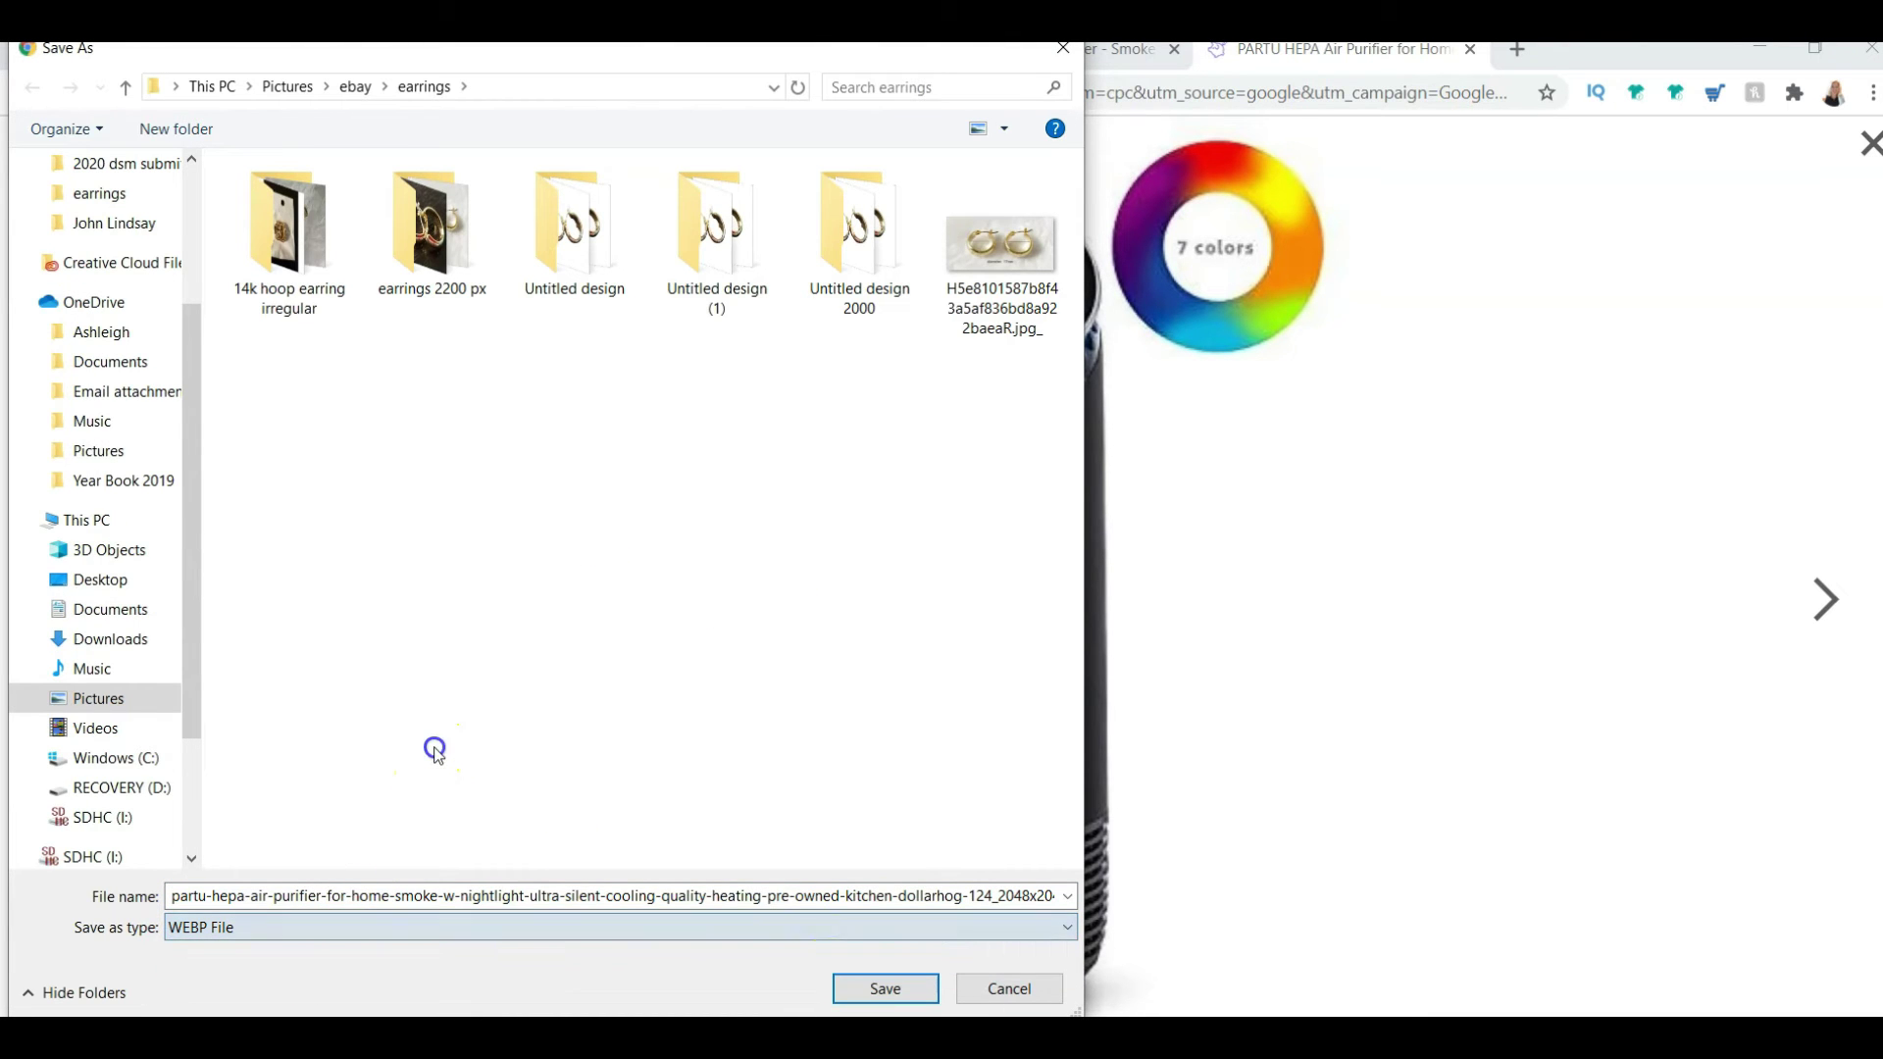
click(1009, 990)
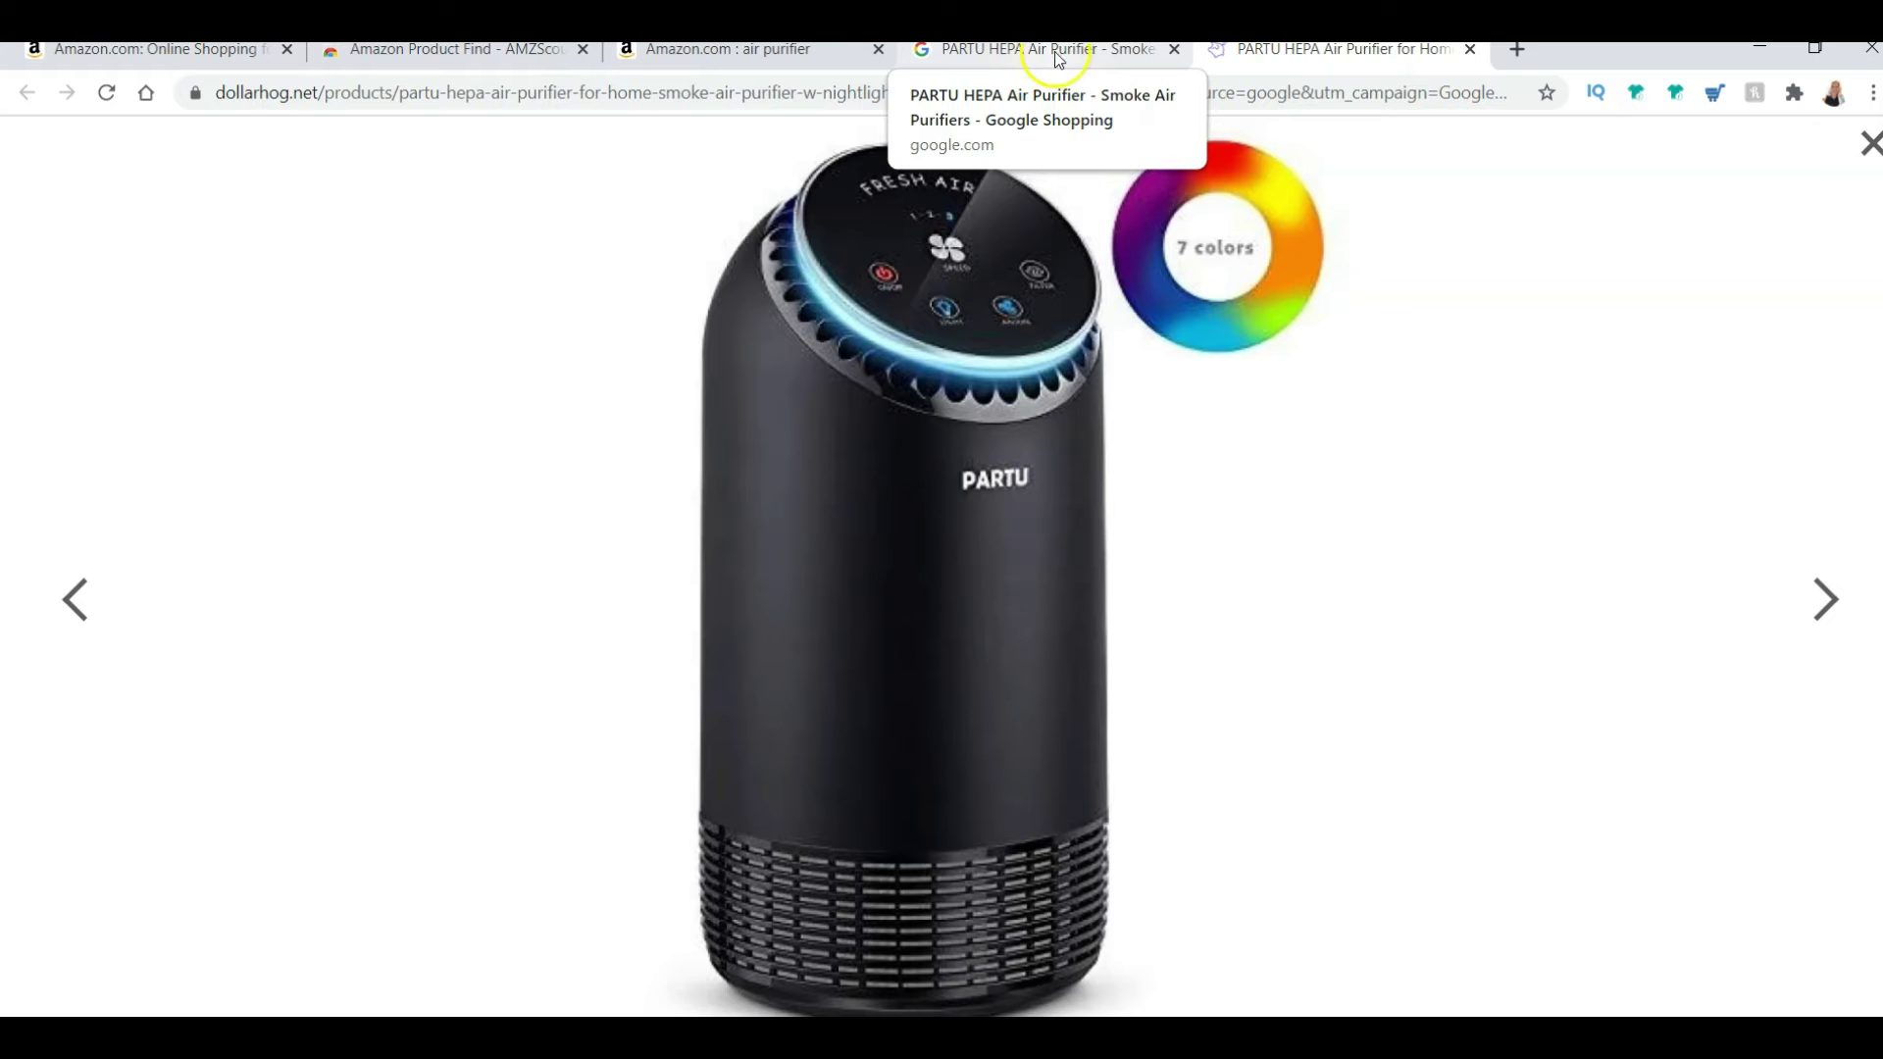
click(1870, 145)
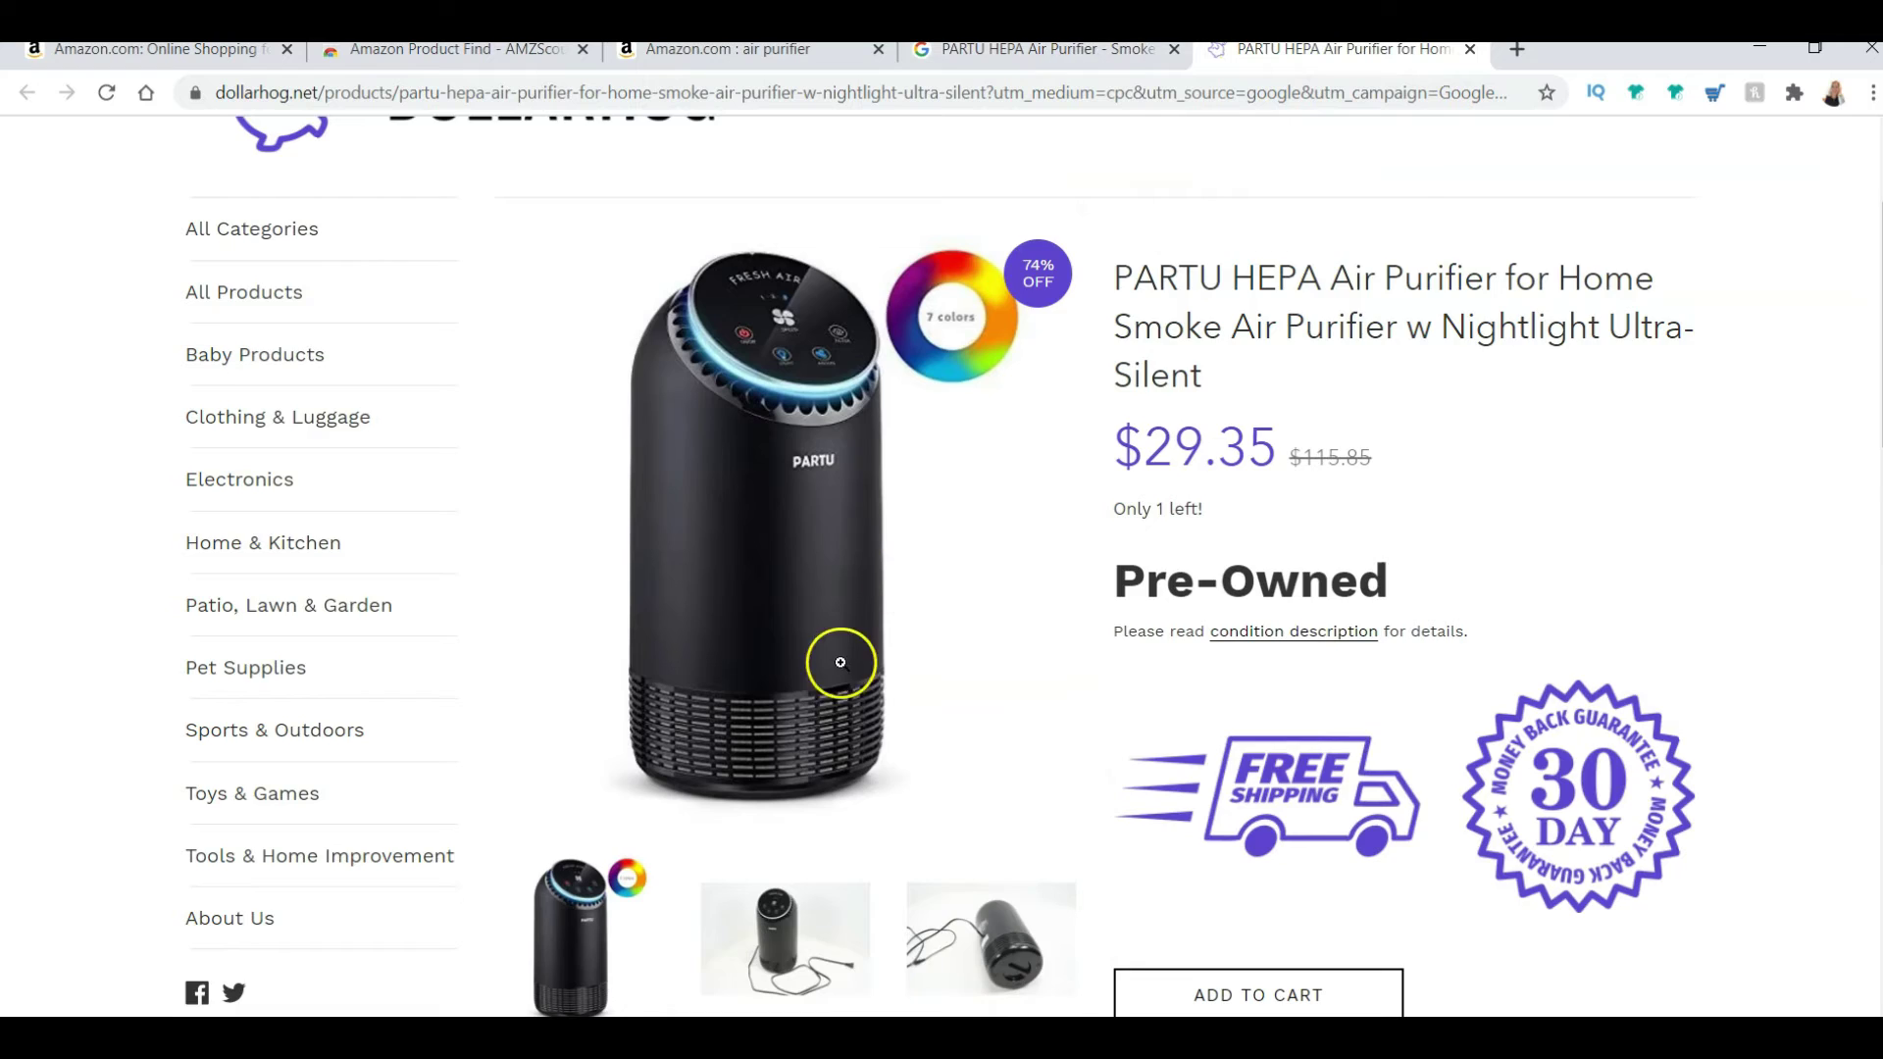
- View the second and third product photos and enlarge the one showing the purifier's base
scroll(801, 677, down, 2)
click(768, 571)
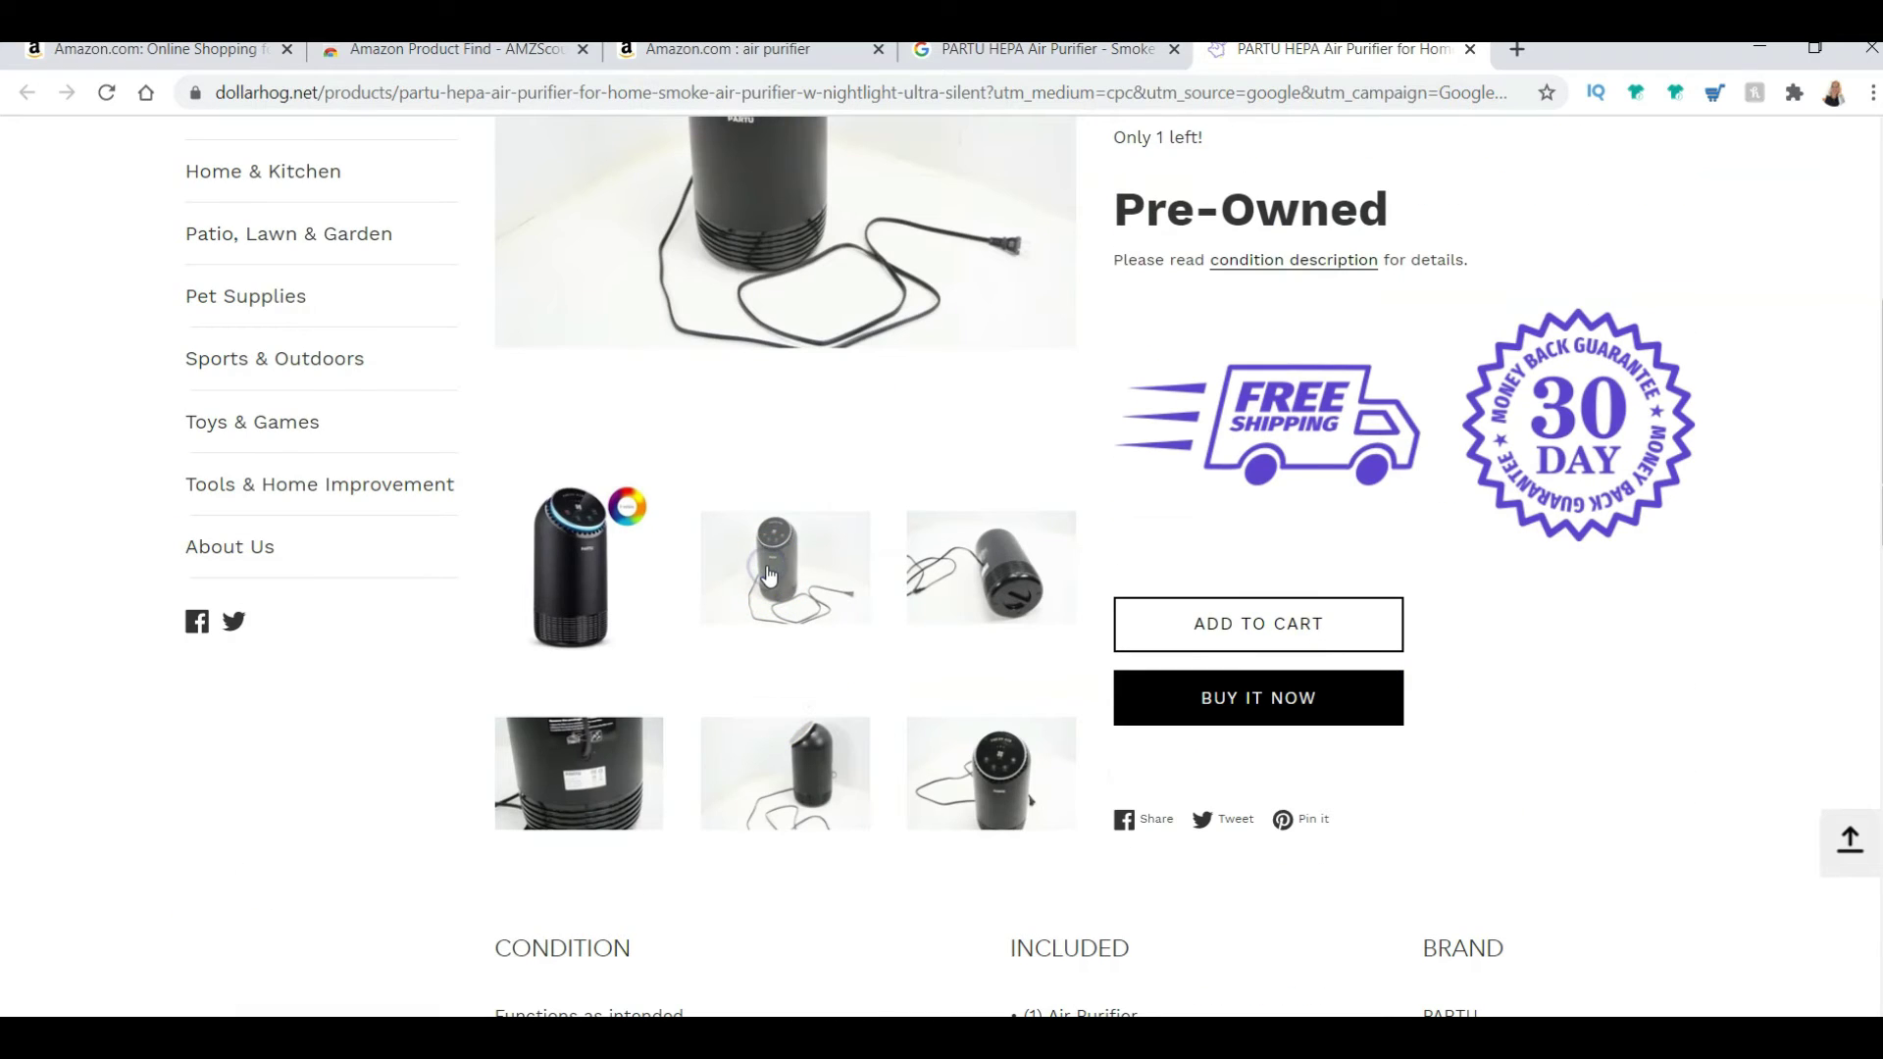
click(797, 581)
click(1037, 542)
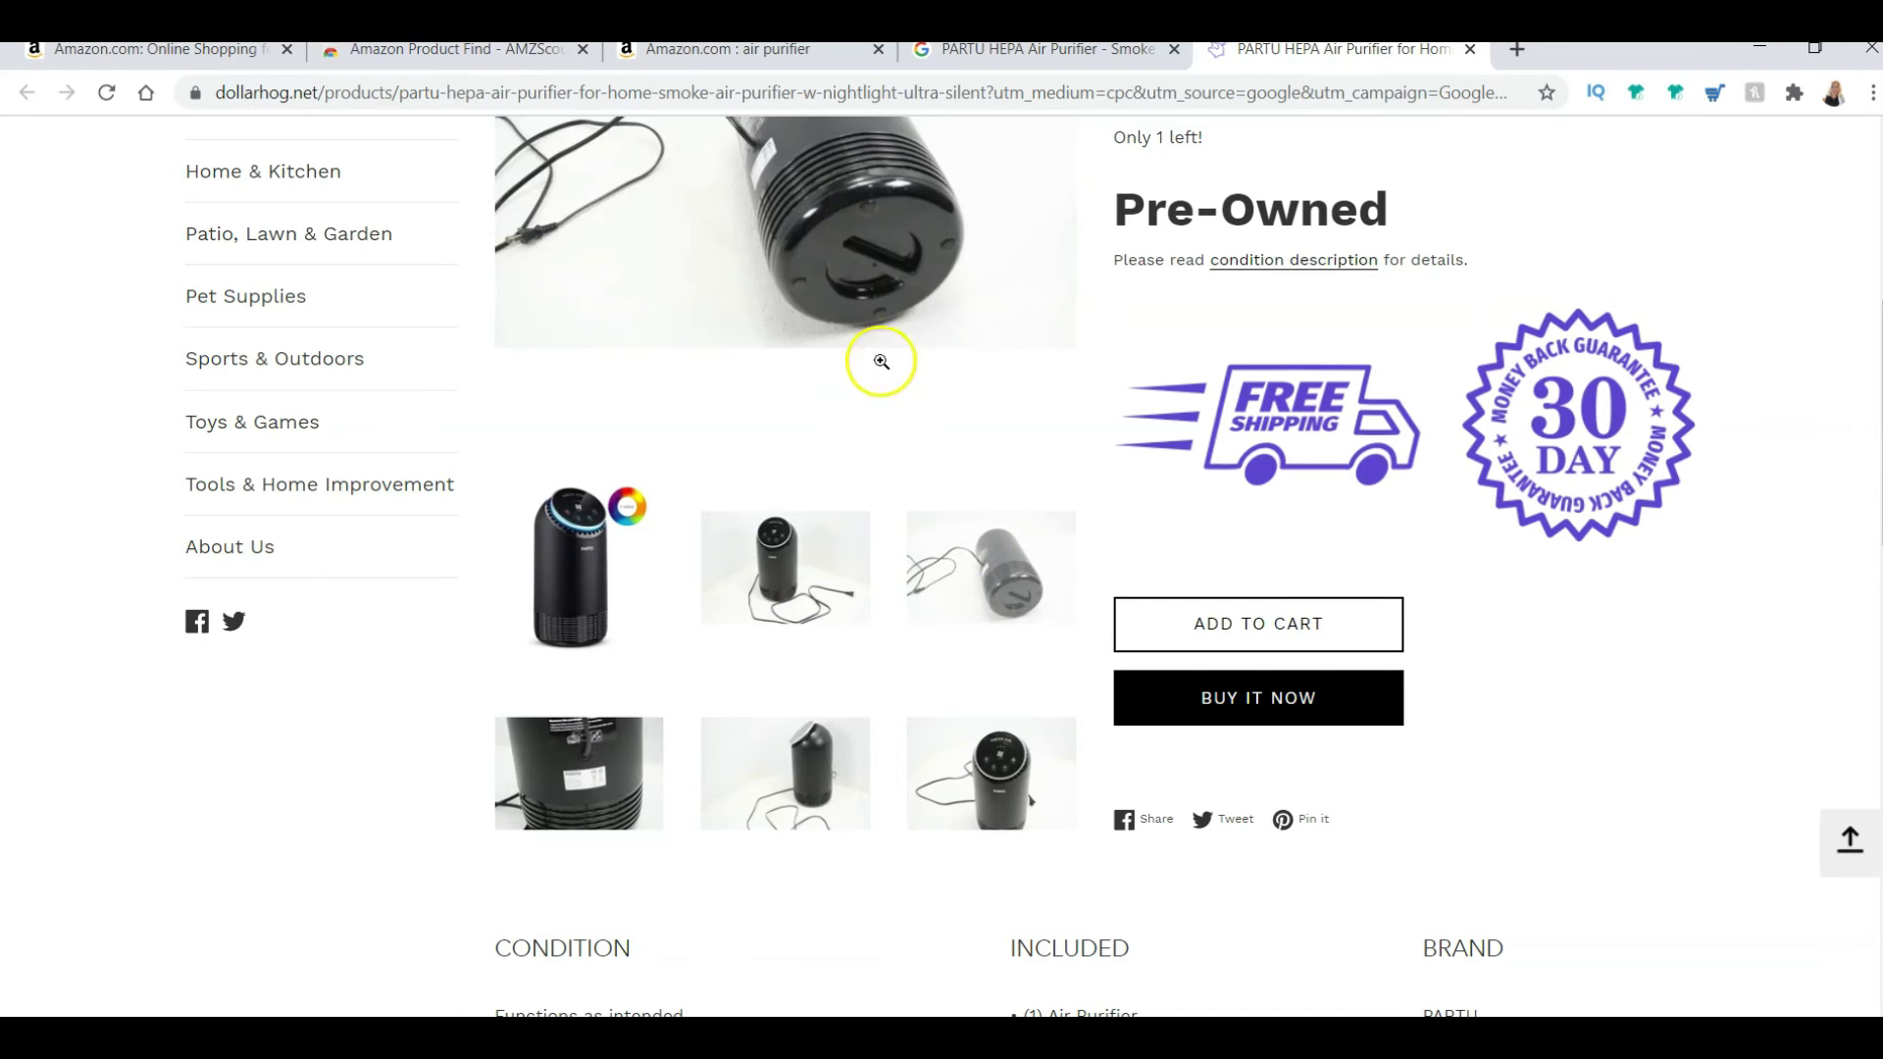
scroll(837, 251, up, 3)
click(800, 505)
- Try to save the enlarged photo of the purifier's base as an image
right_click(1077, 610)
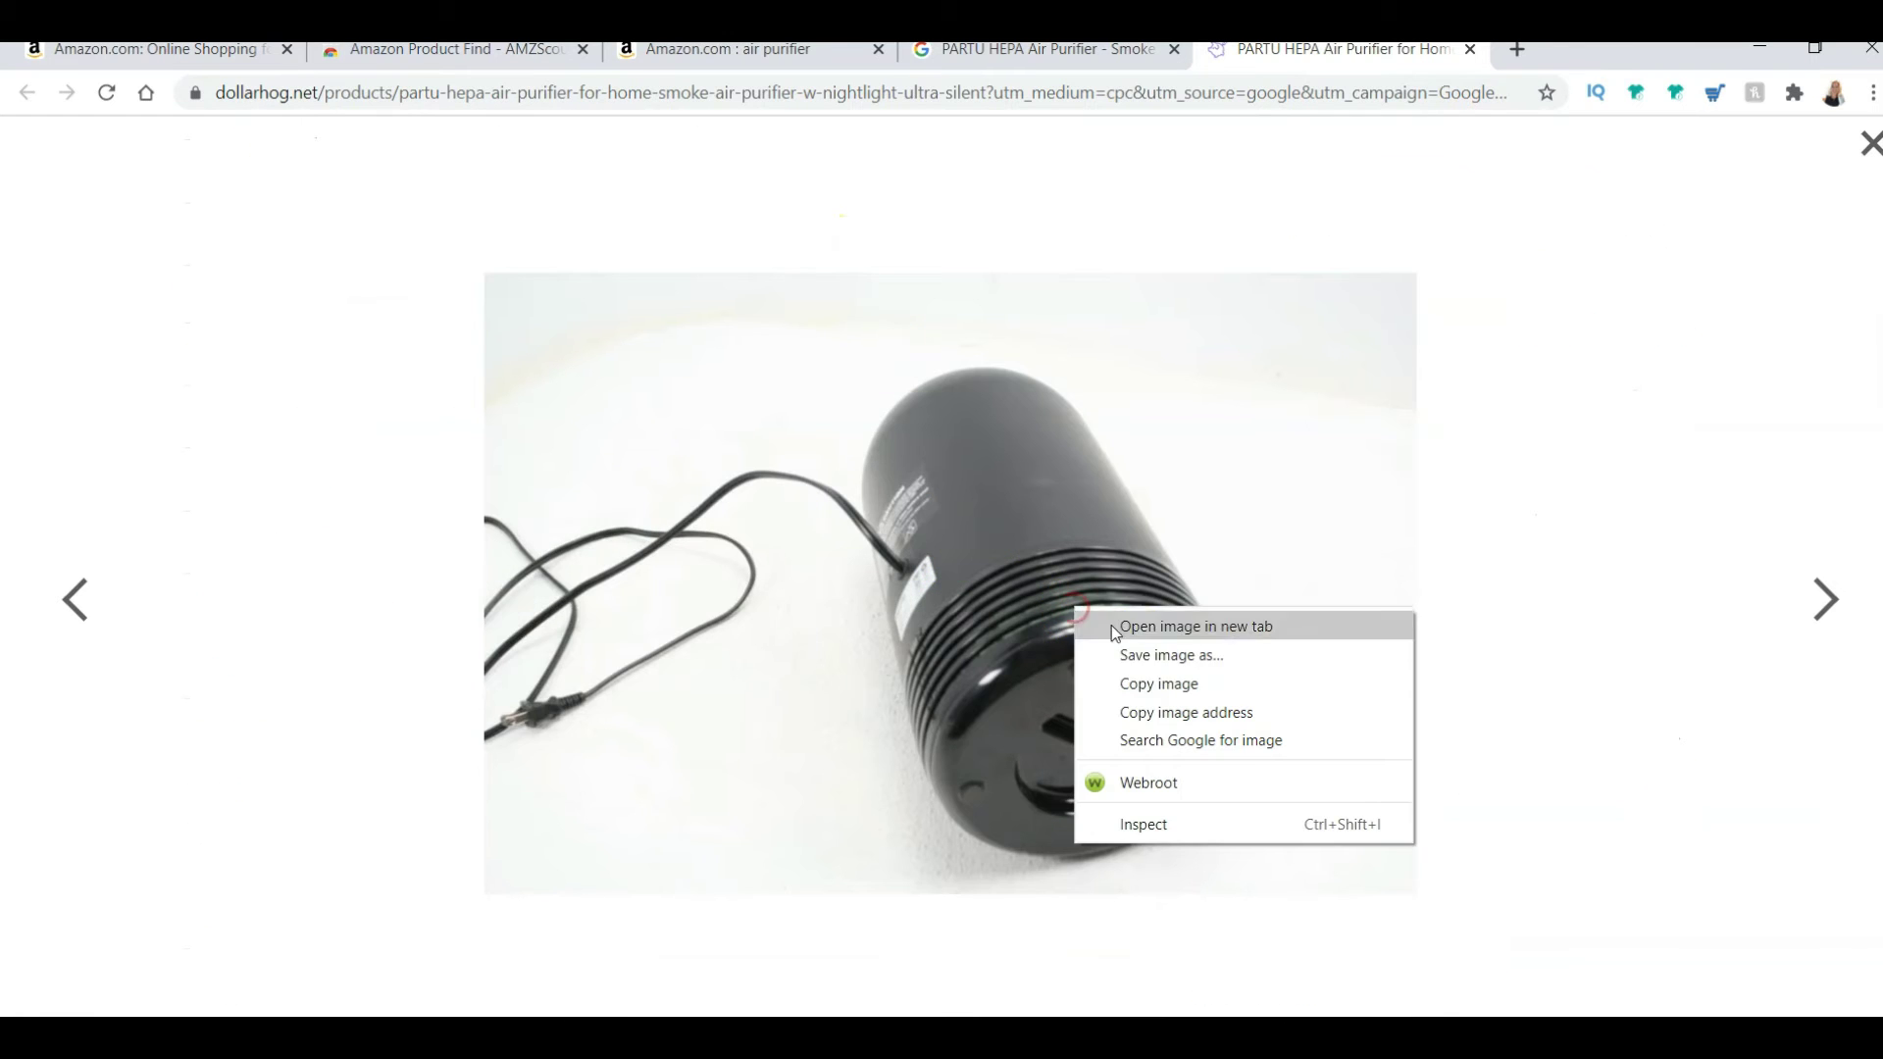
click(1156, 658)
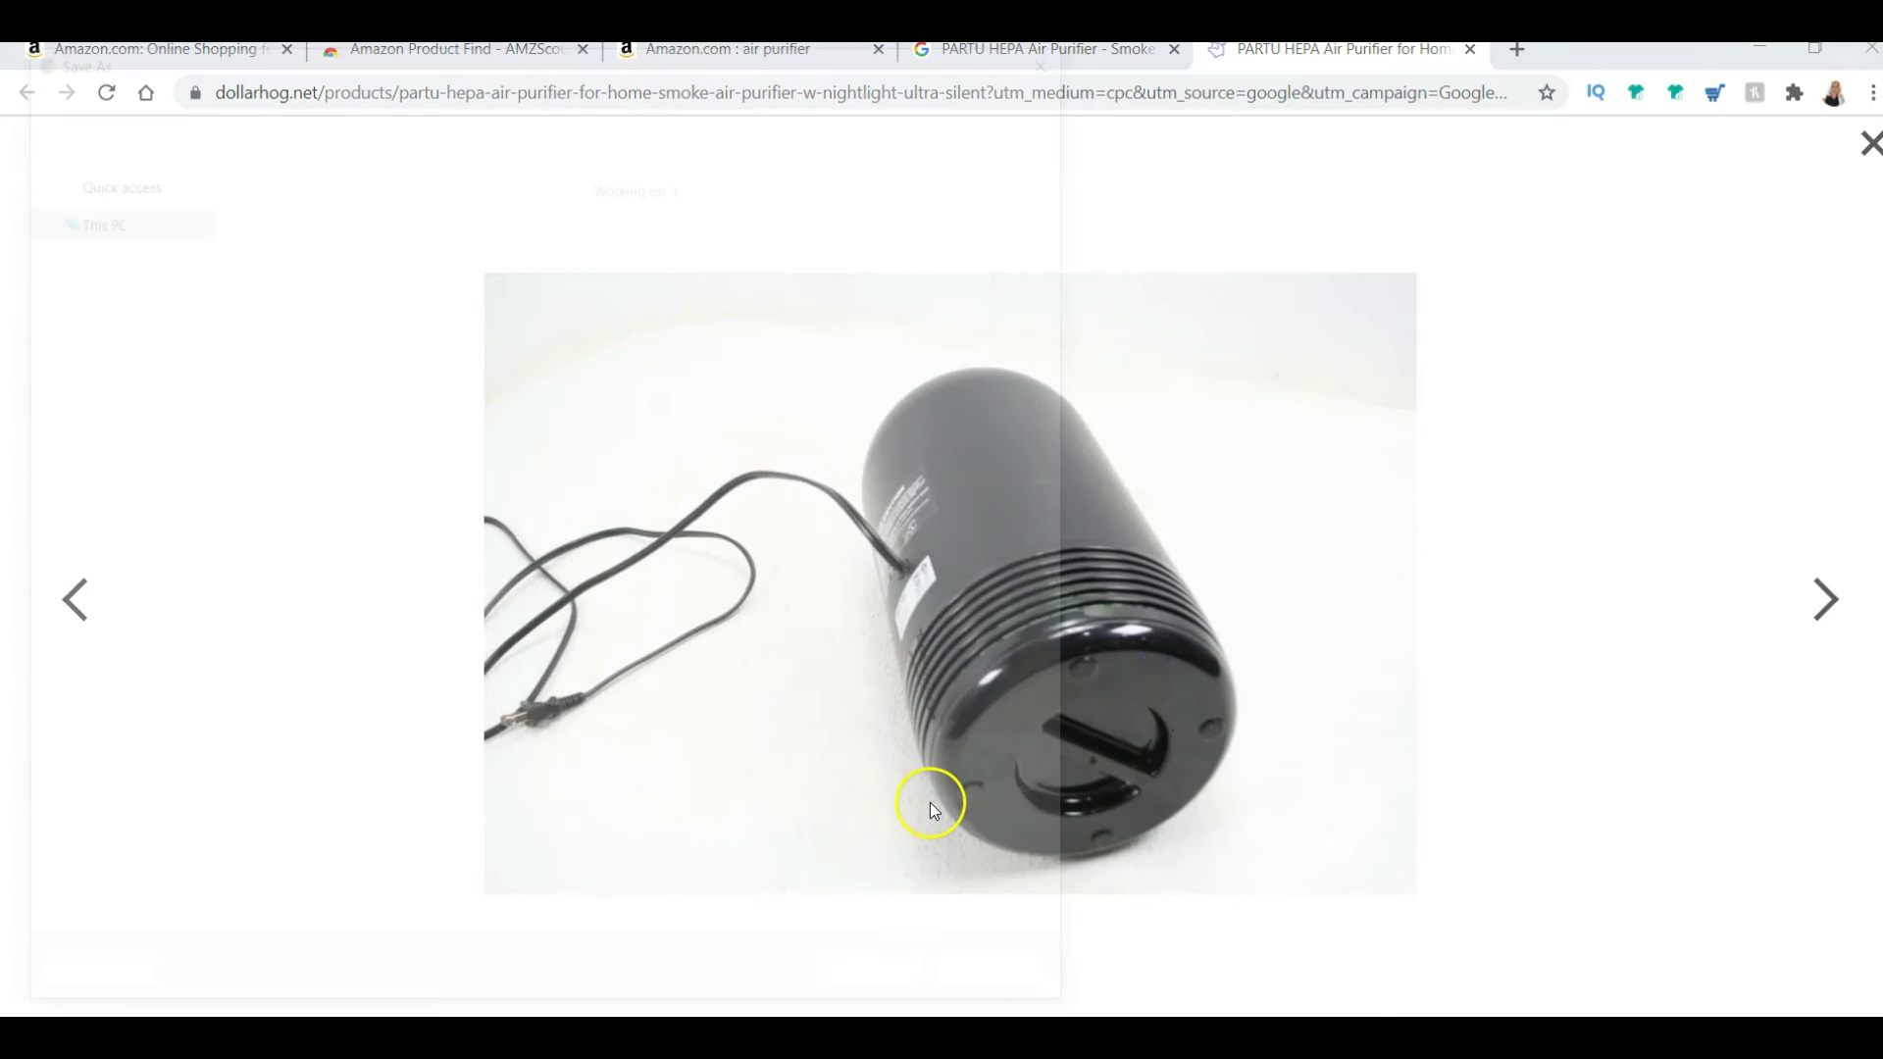
click(1063, 47)
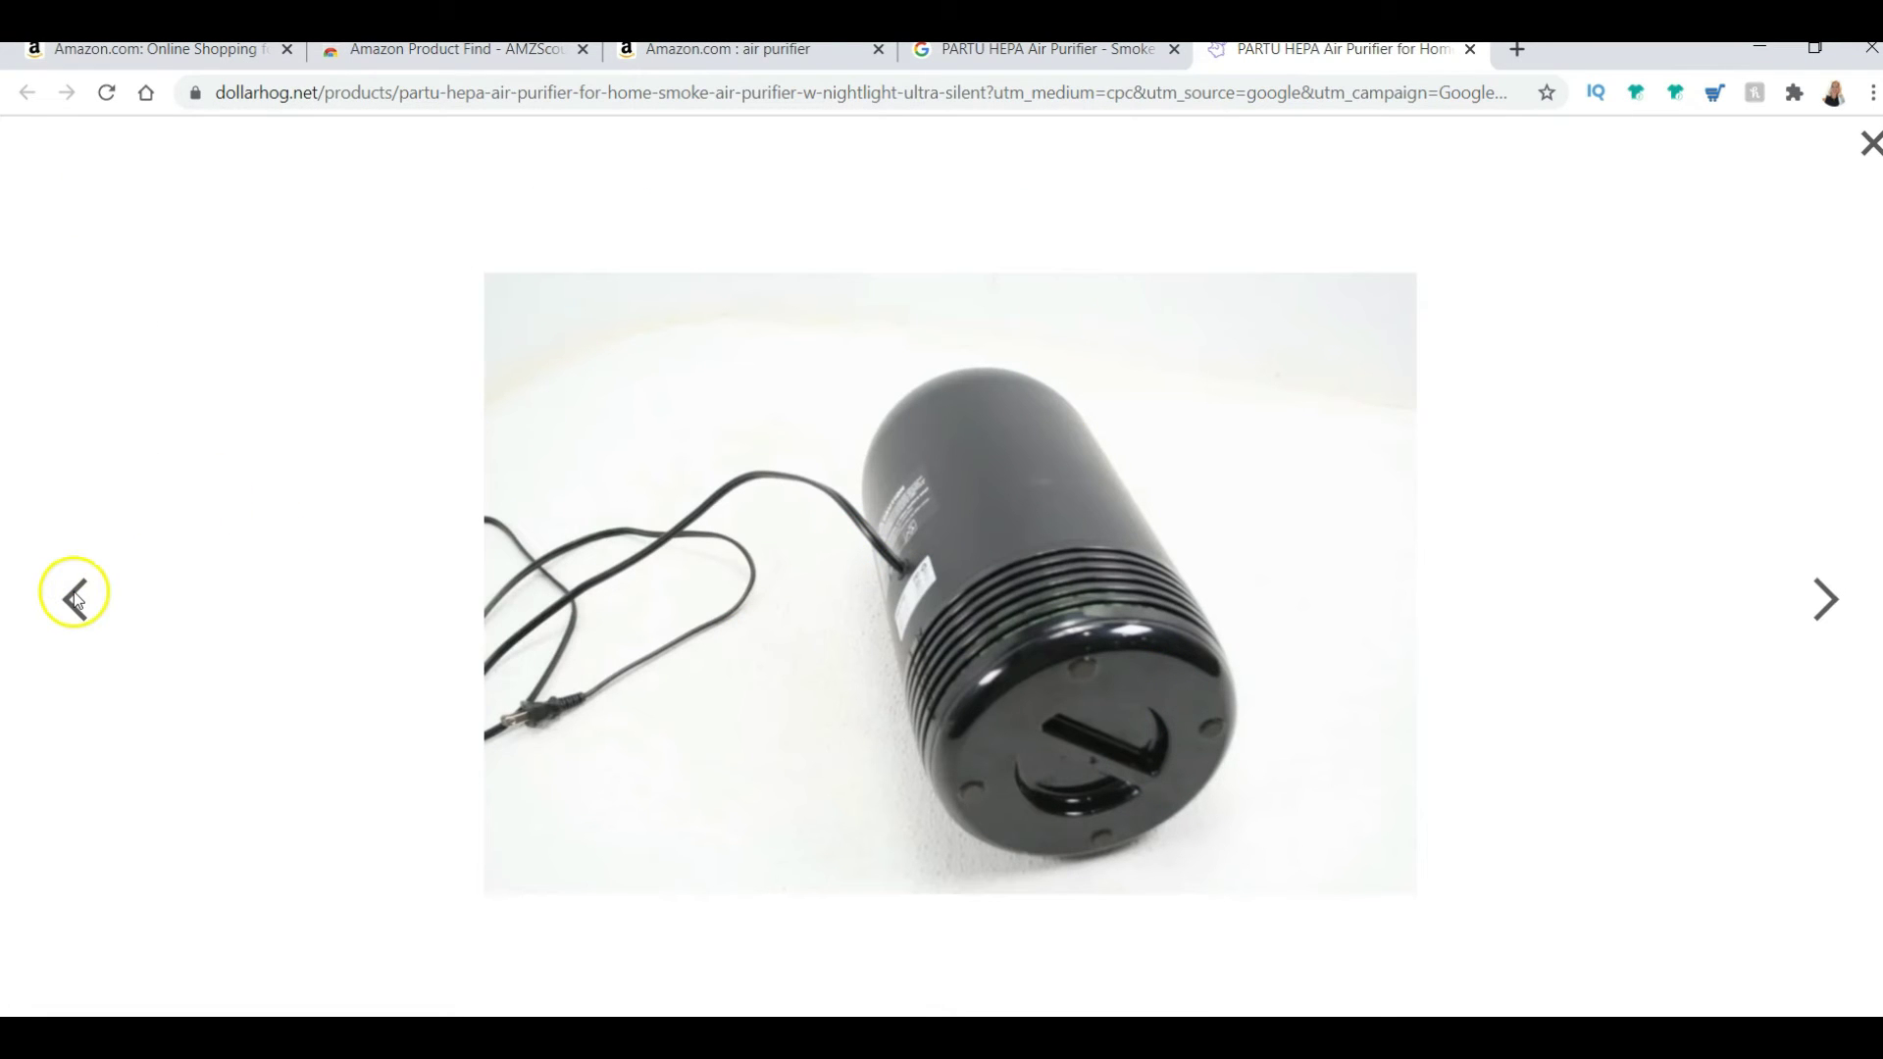
- Page back through the enlarged photos to the main product image and close the enlarged view
click(75, 604)
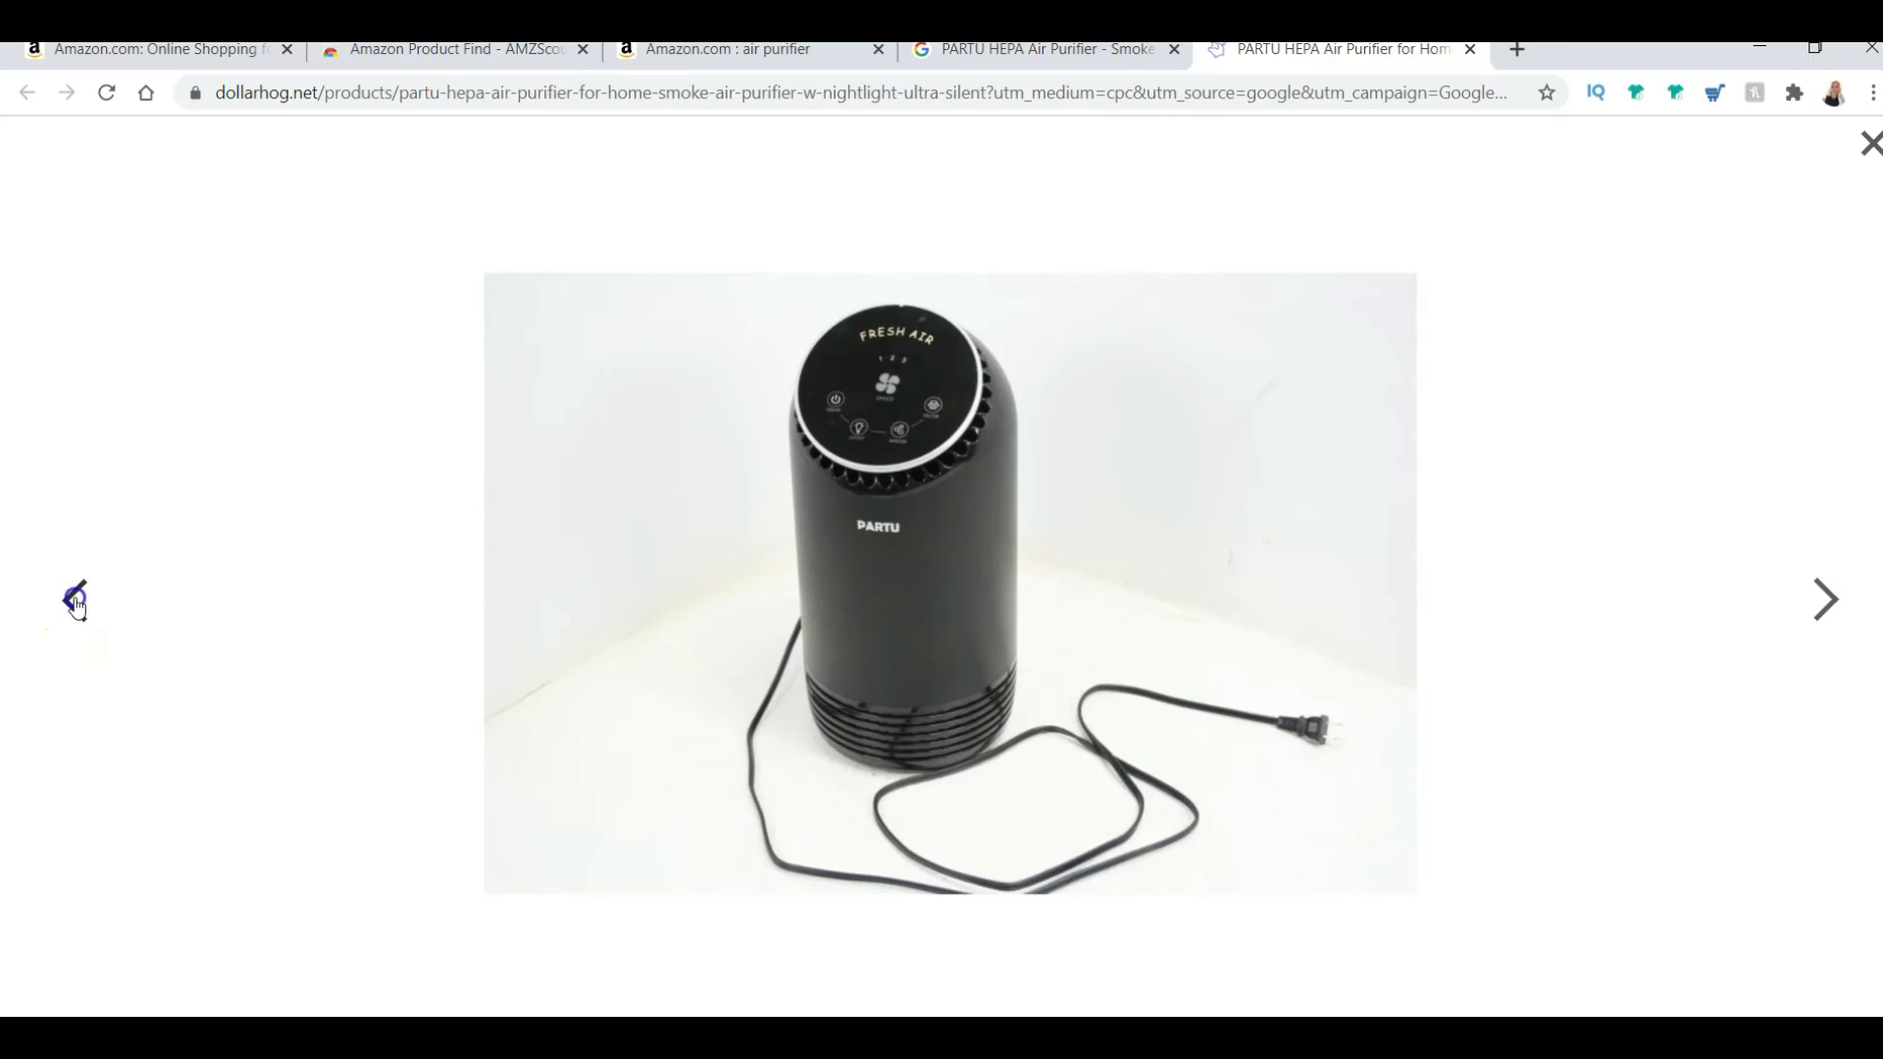
click(76, 603)
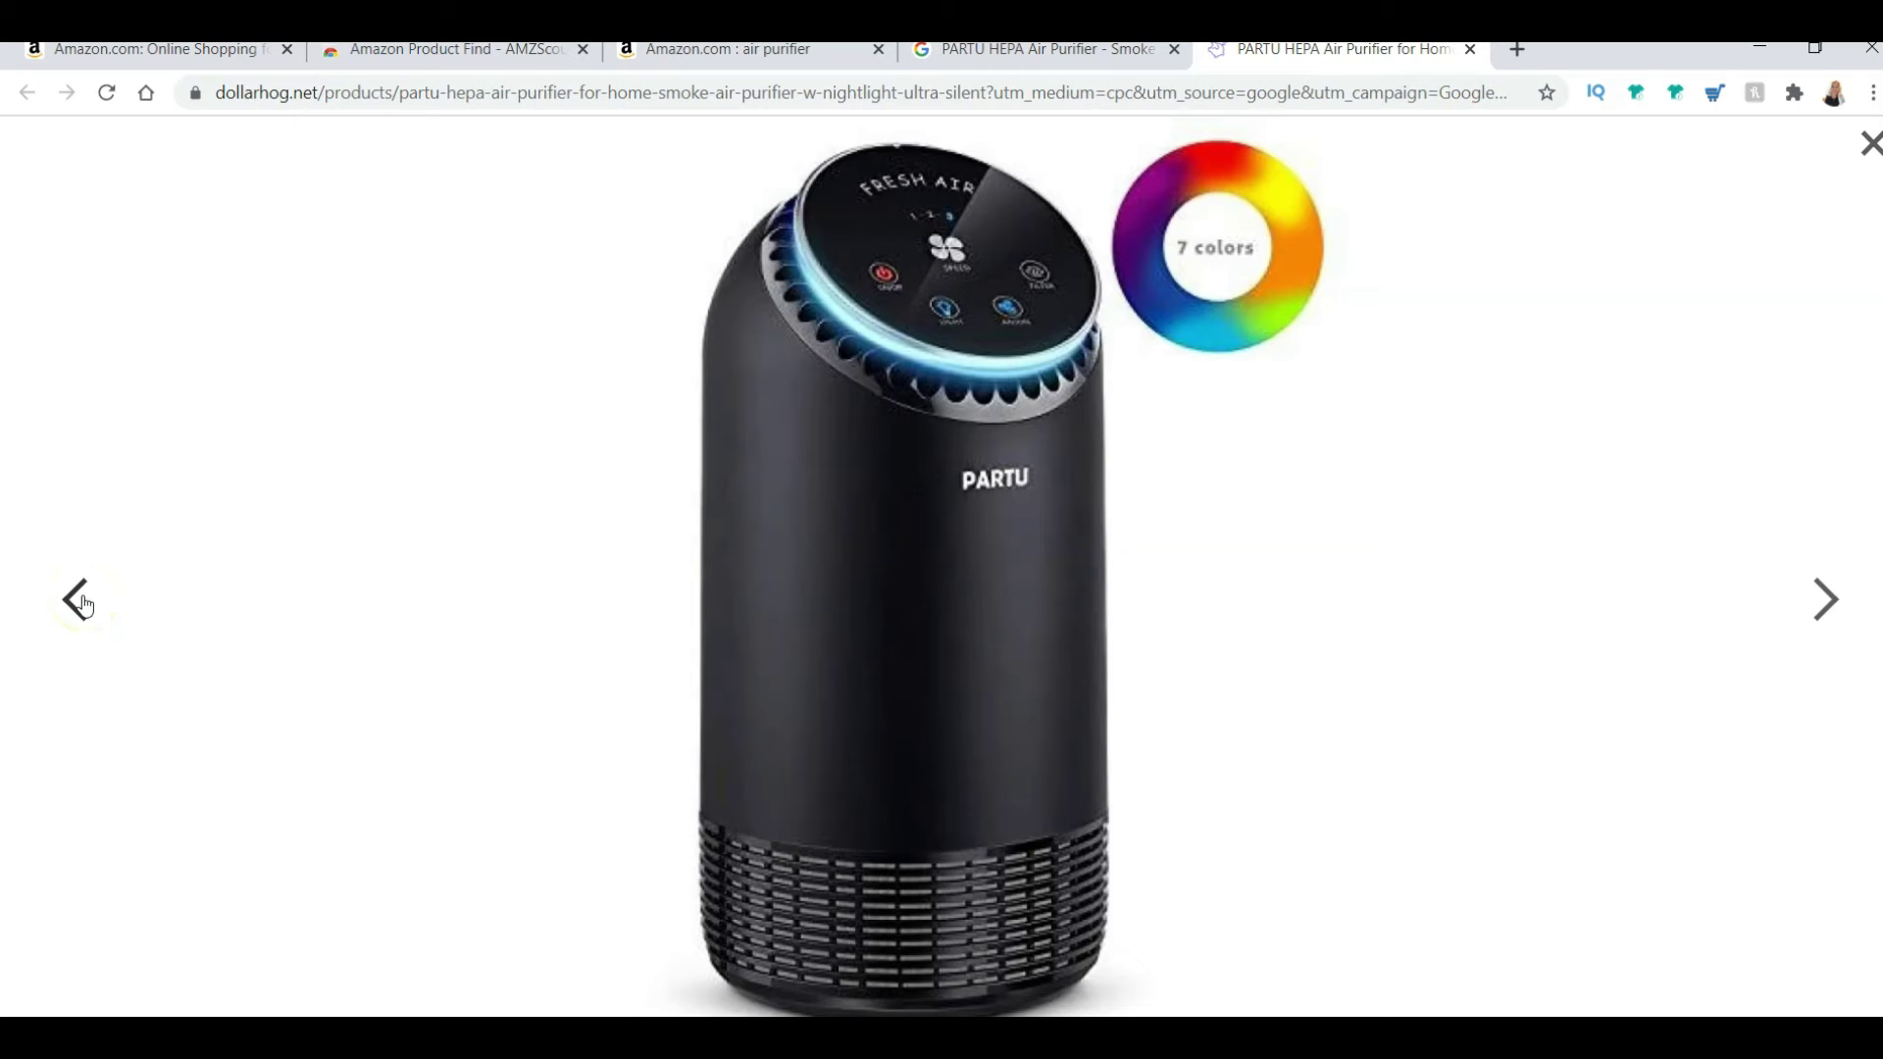
click(1871, 147)
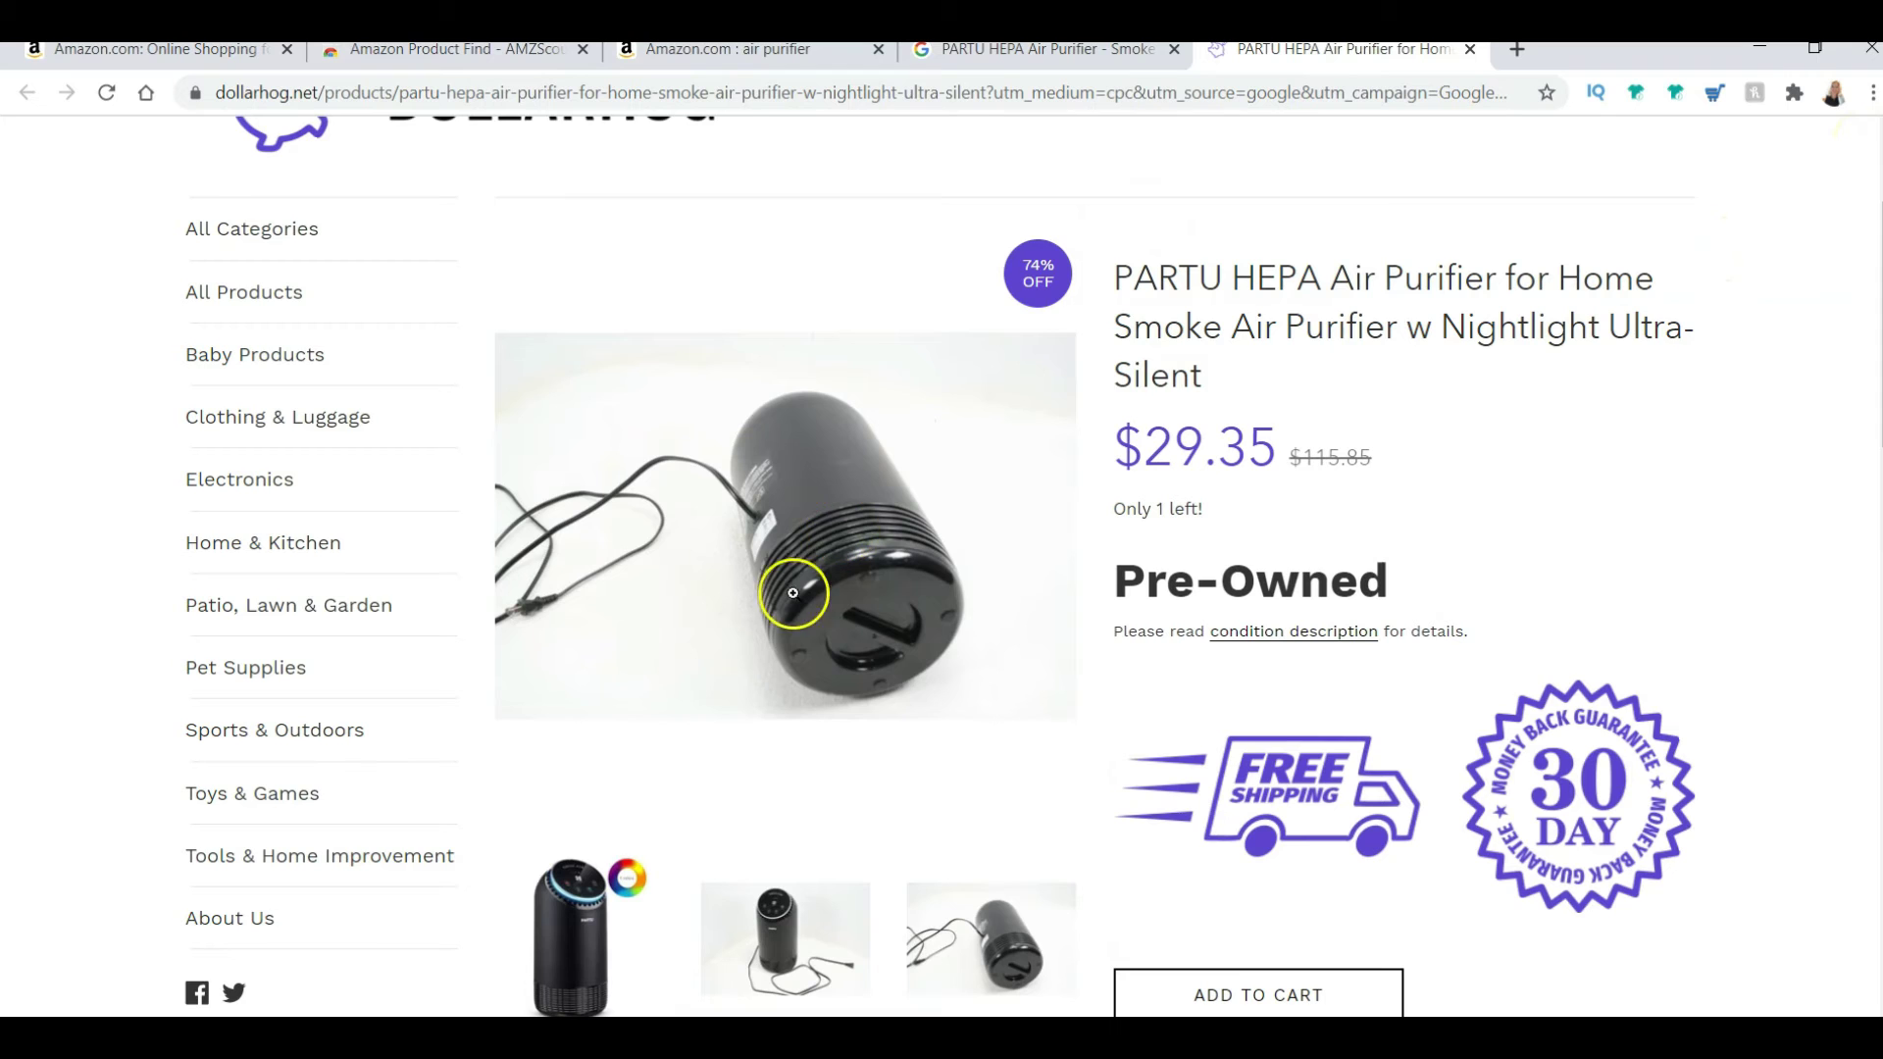
- Review the DollarHog listing's title, price, condition, included items and other product details
scroll(713, 283, up, 3)
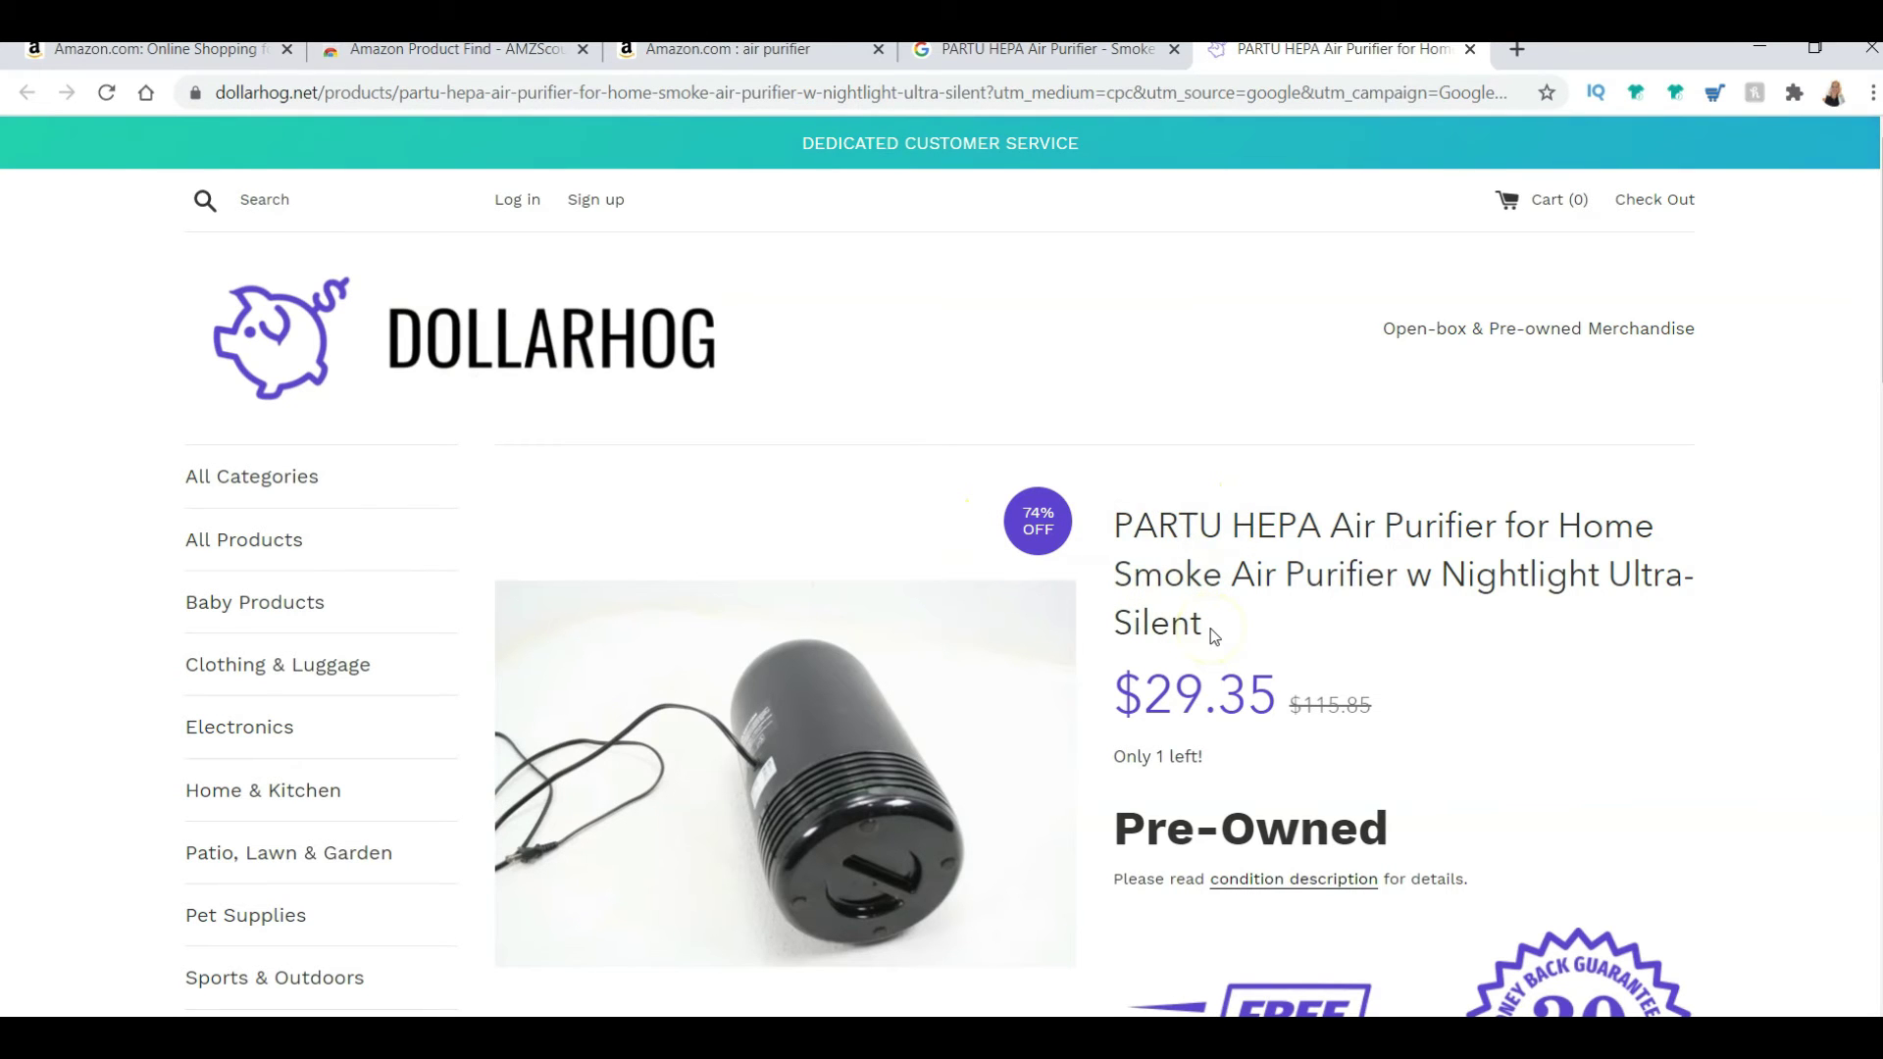
scroll(1214, 636, down, 4)
scroll(1214, 635, down, 4)
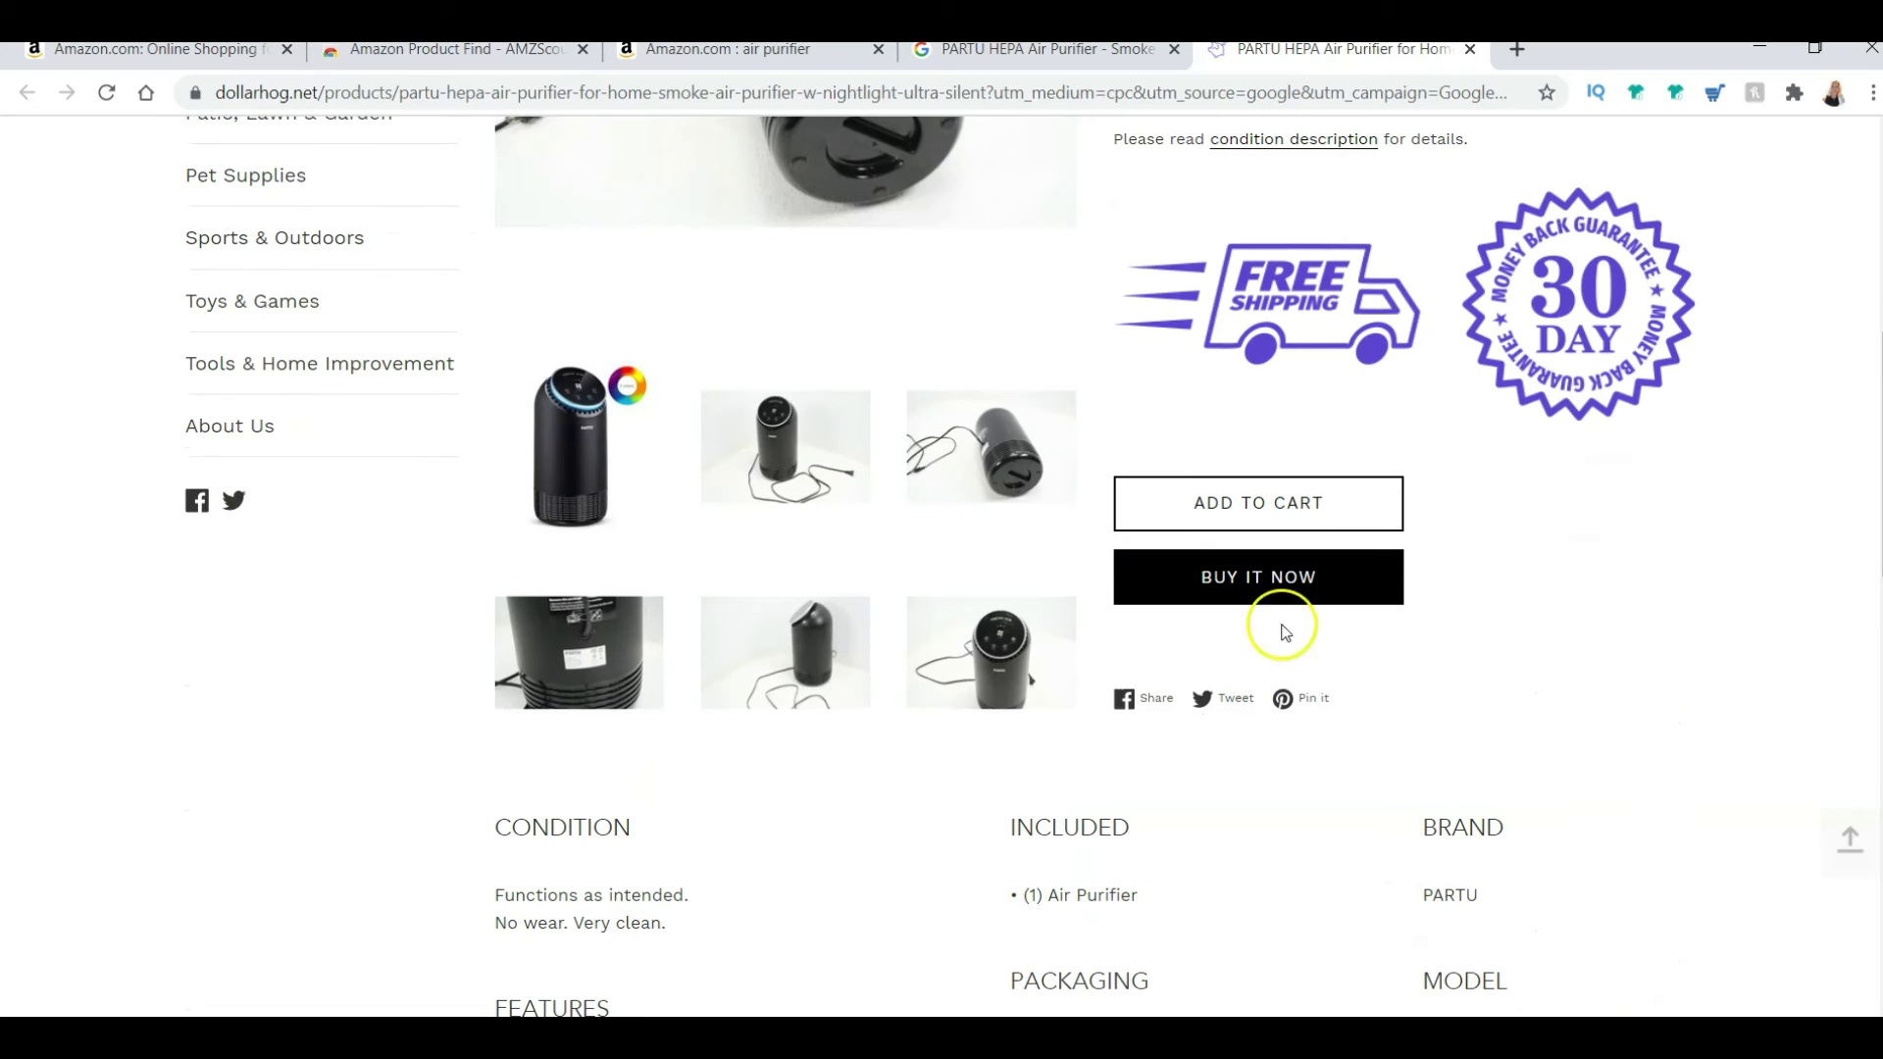
scroll(1515, 603, down, 5)
scroll(1521, 600, up, 11)
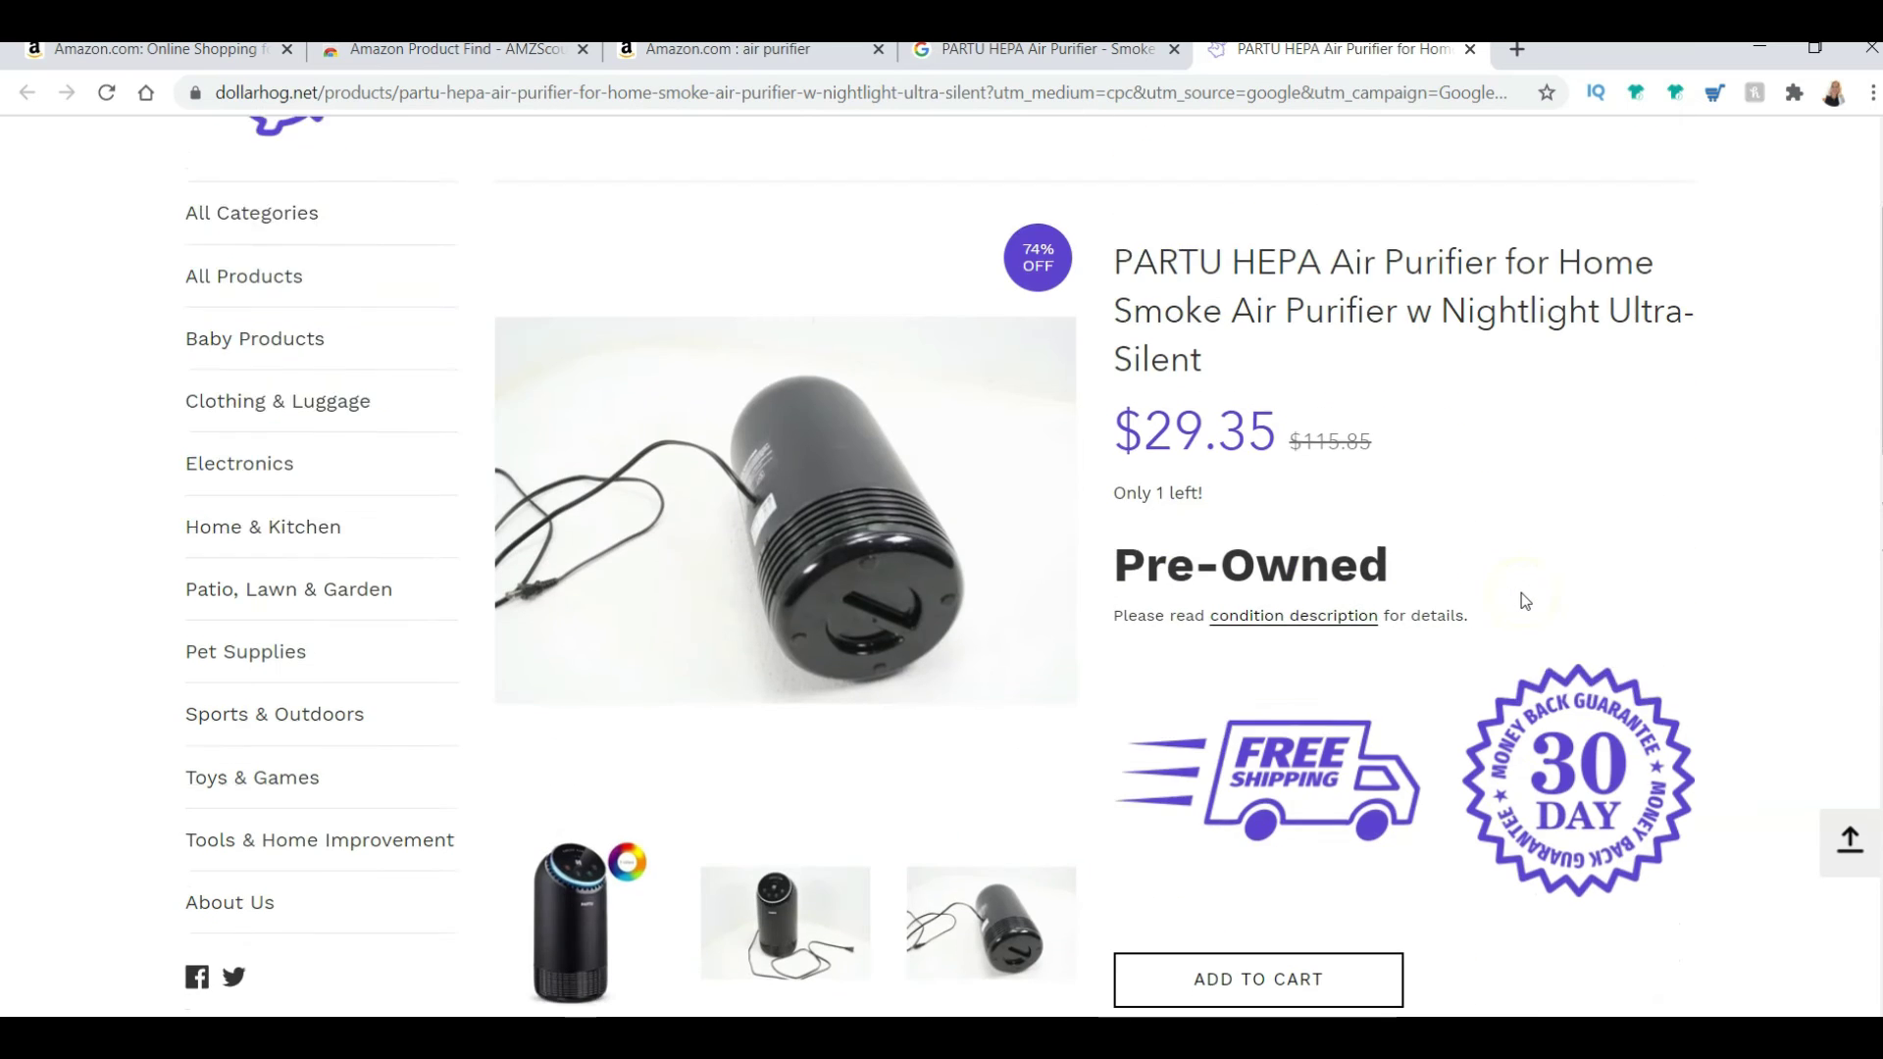
scroll(1521, 592, up, 2)
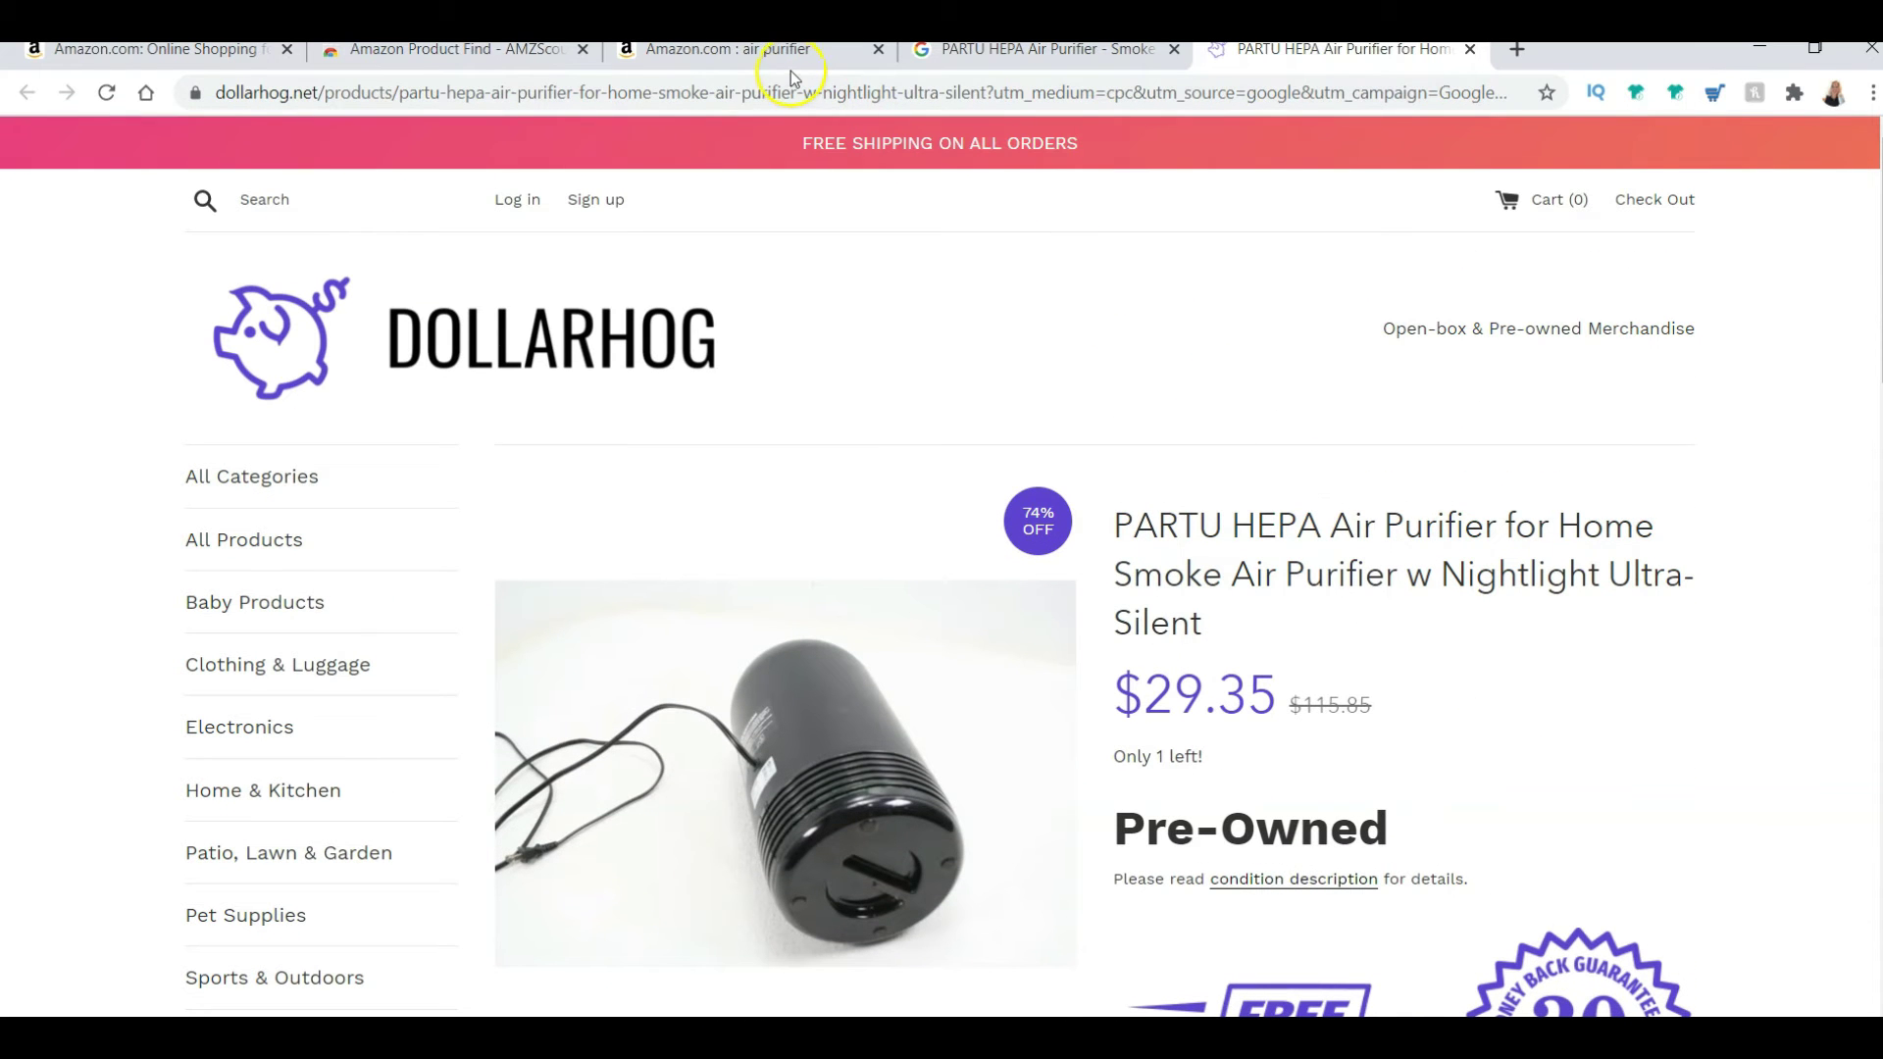
- Open the PARTU HEPA Air Purifier's Amazon page from the AMZScout results and bring up the DSMTool extension there
click(774, 51)
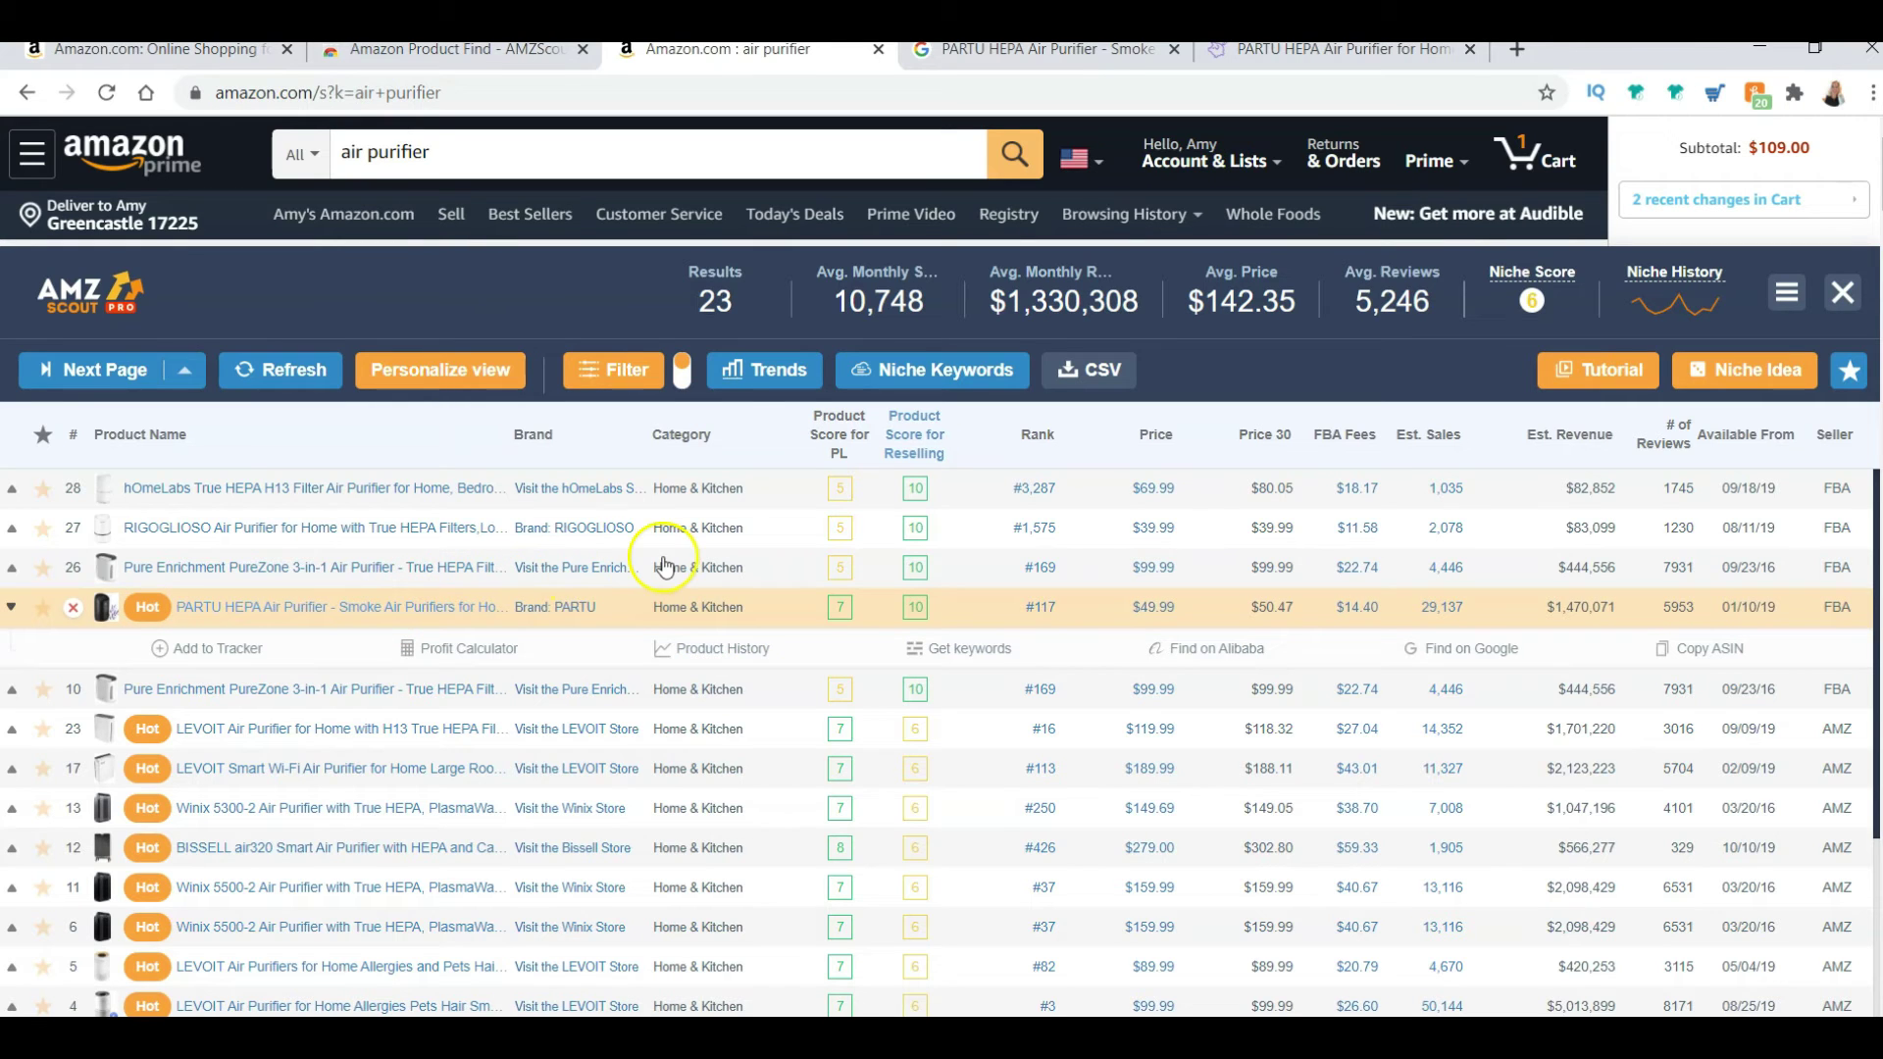
click(412, 606)
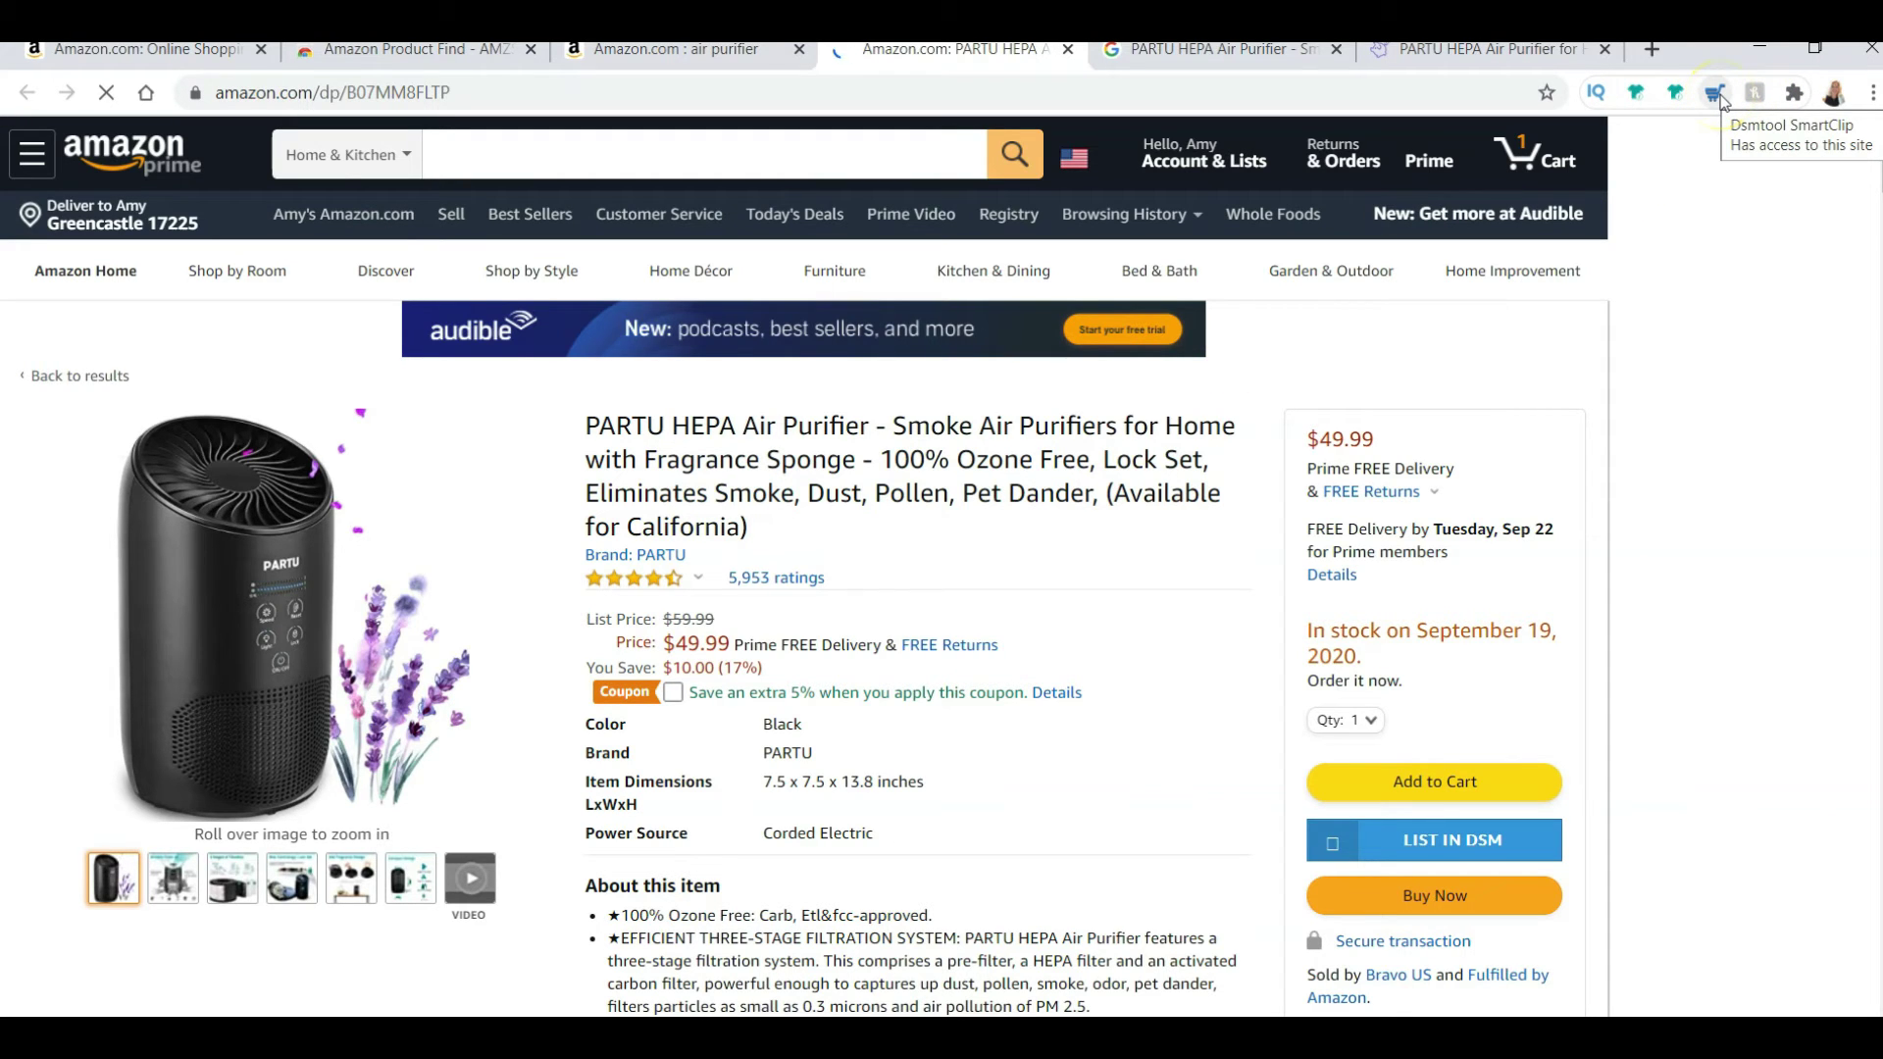
click(1718, 98)
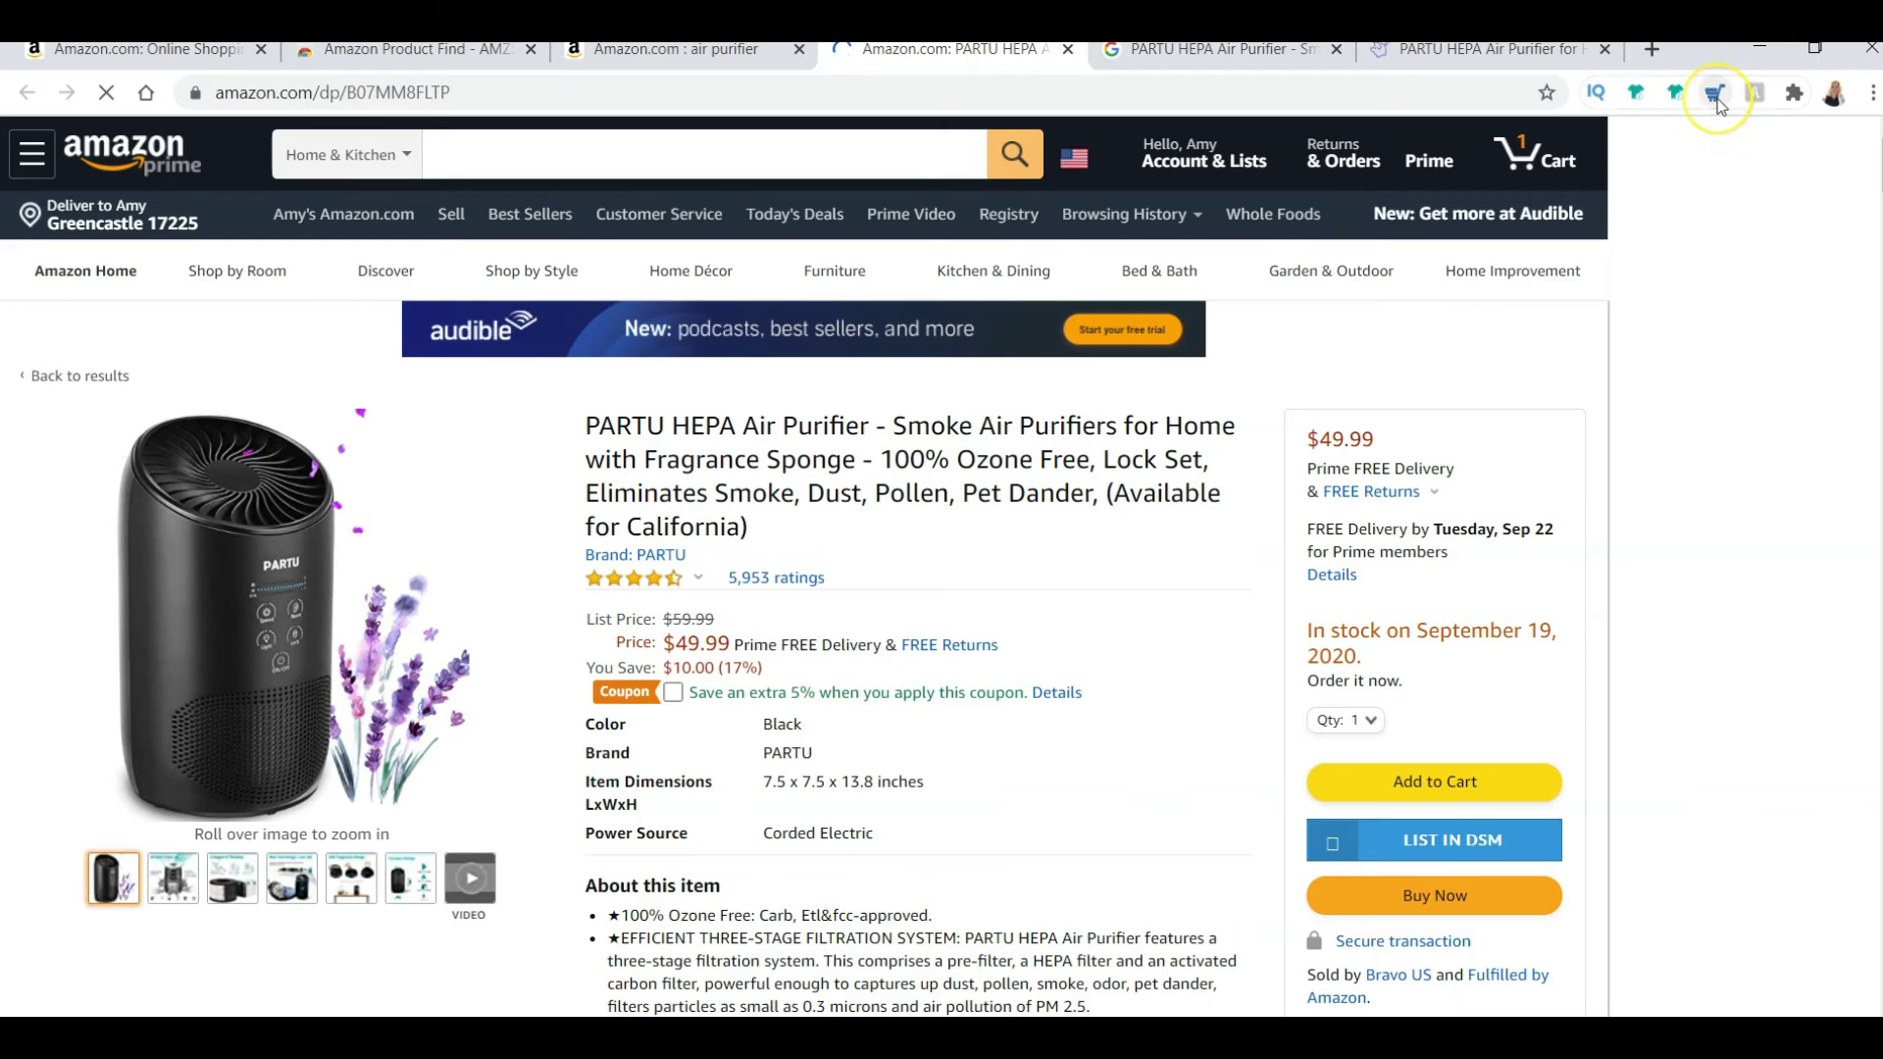
click(1718, 96)
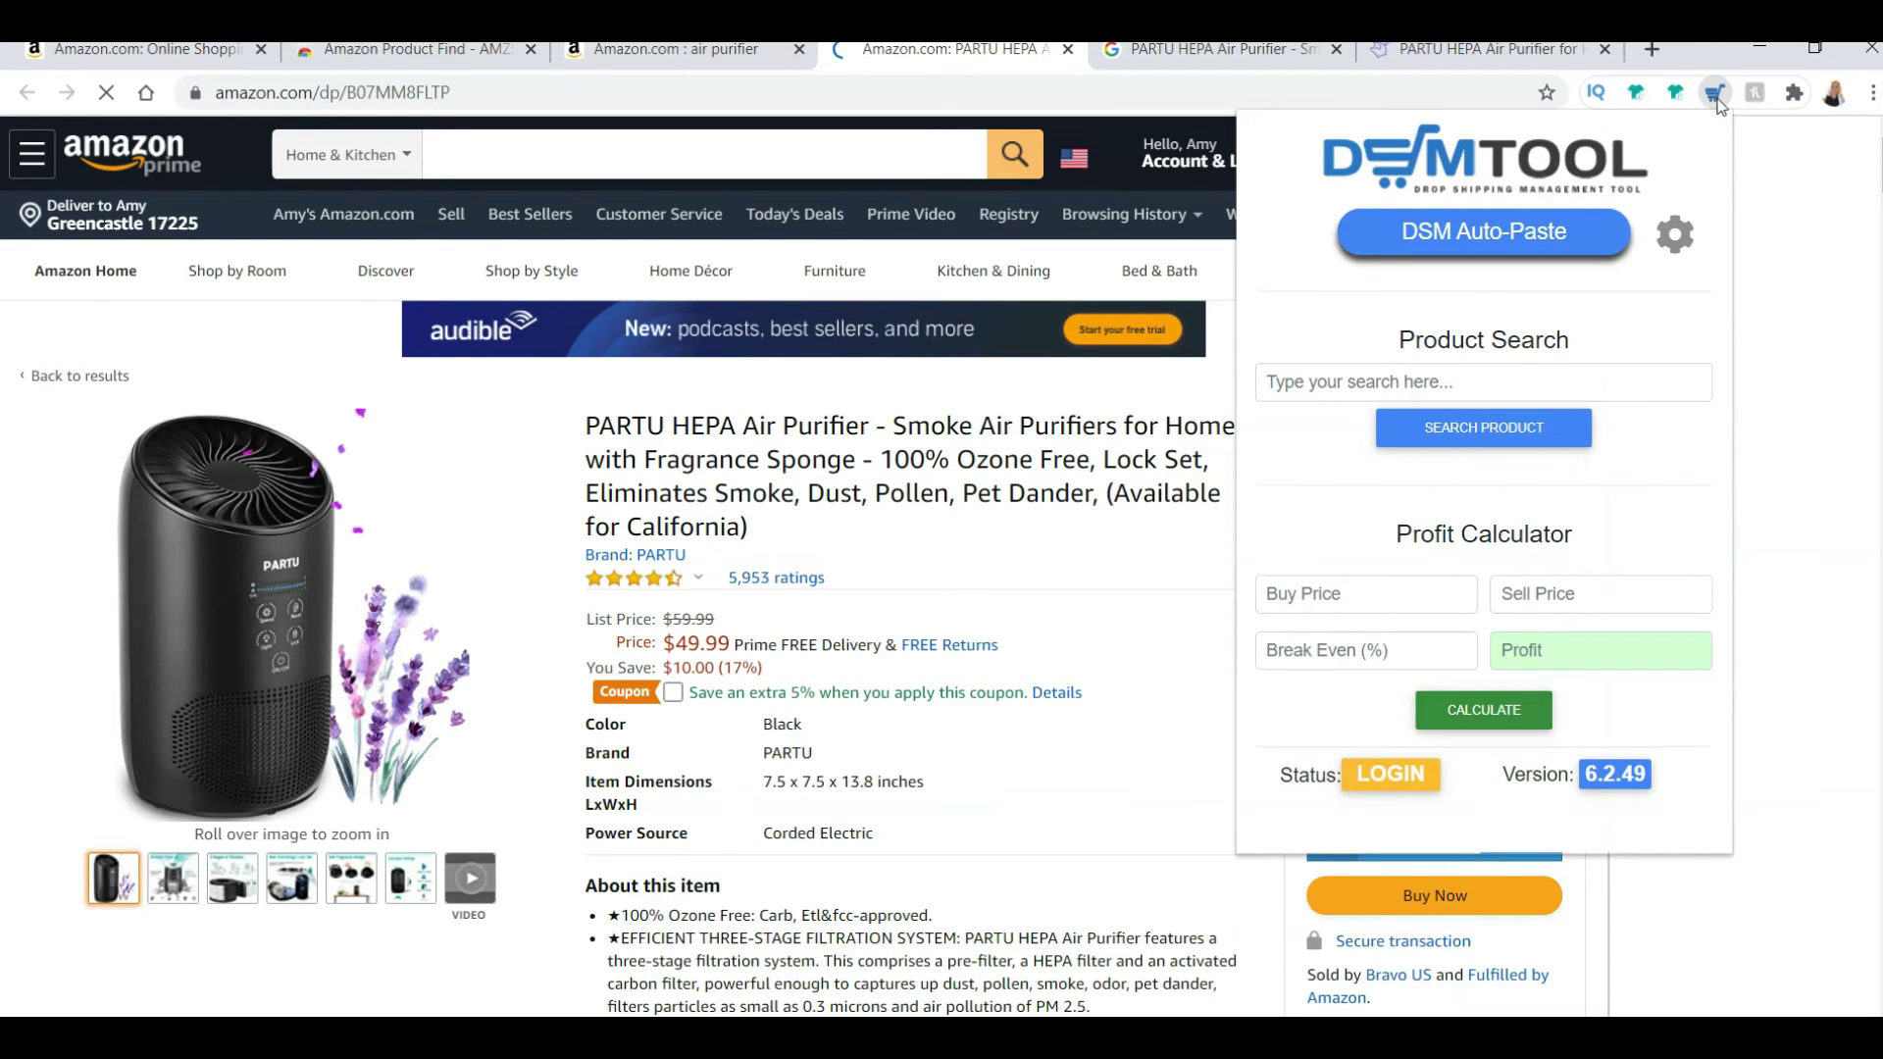
- Copy the purifier page's web address and try to use it in the DSMTool product search
click(1461, 230)
click(498, 88)
drag(499, 88, 191, 126)
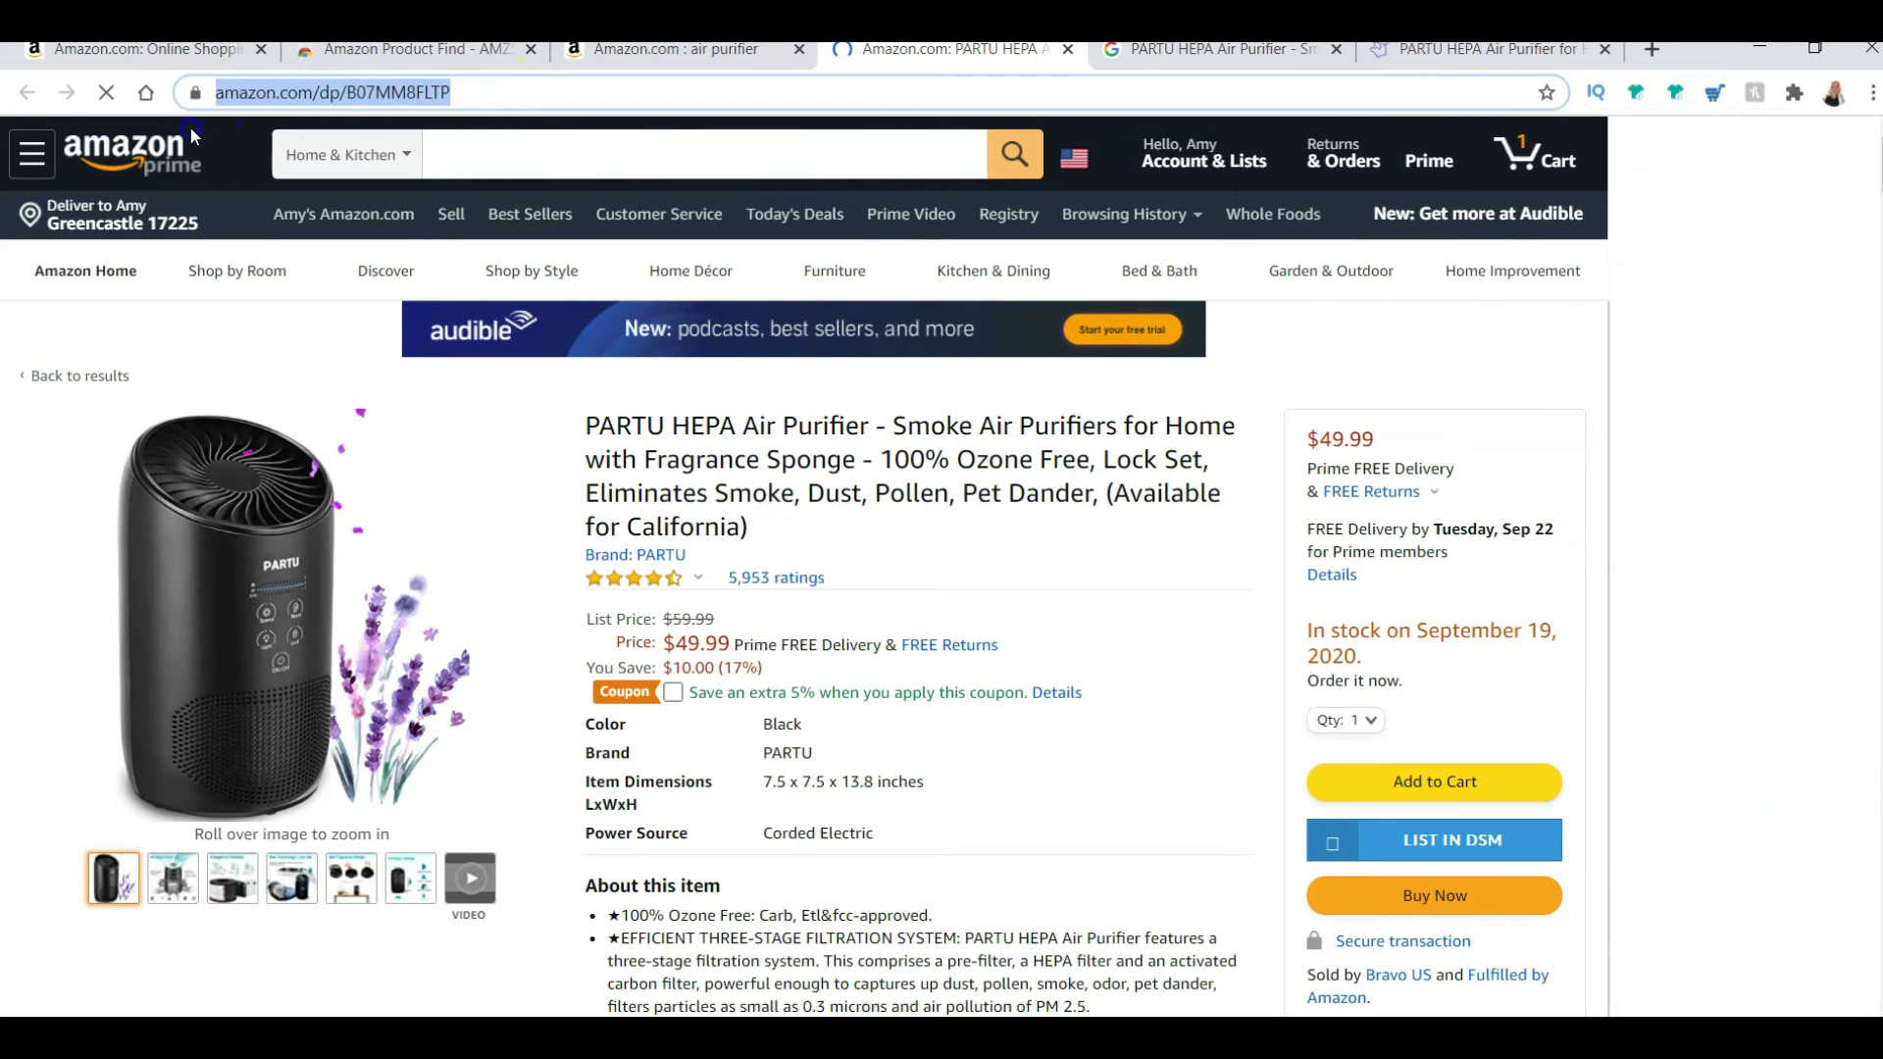
click(1715, 92)
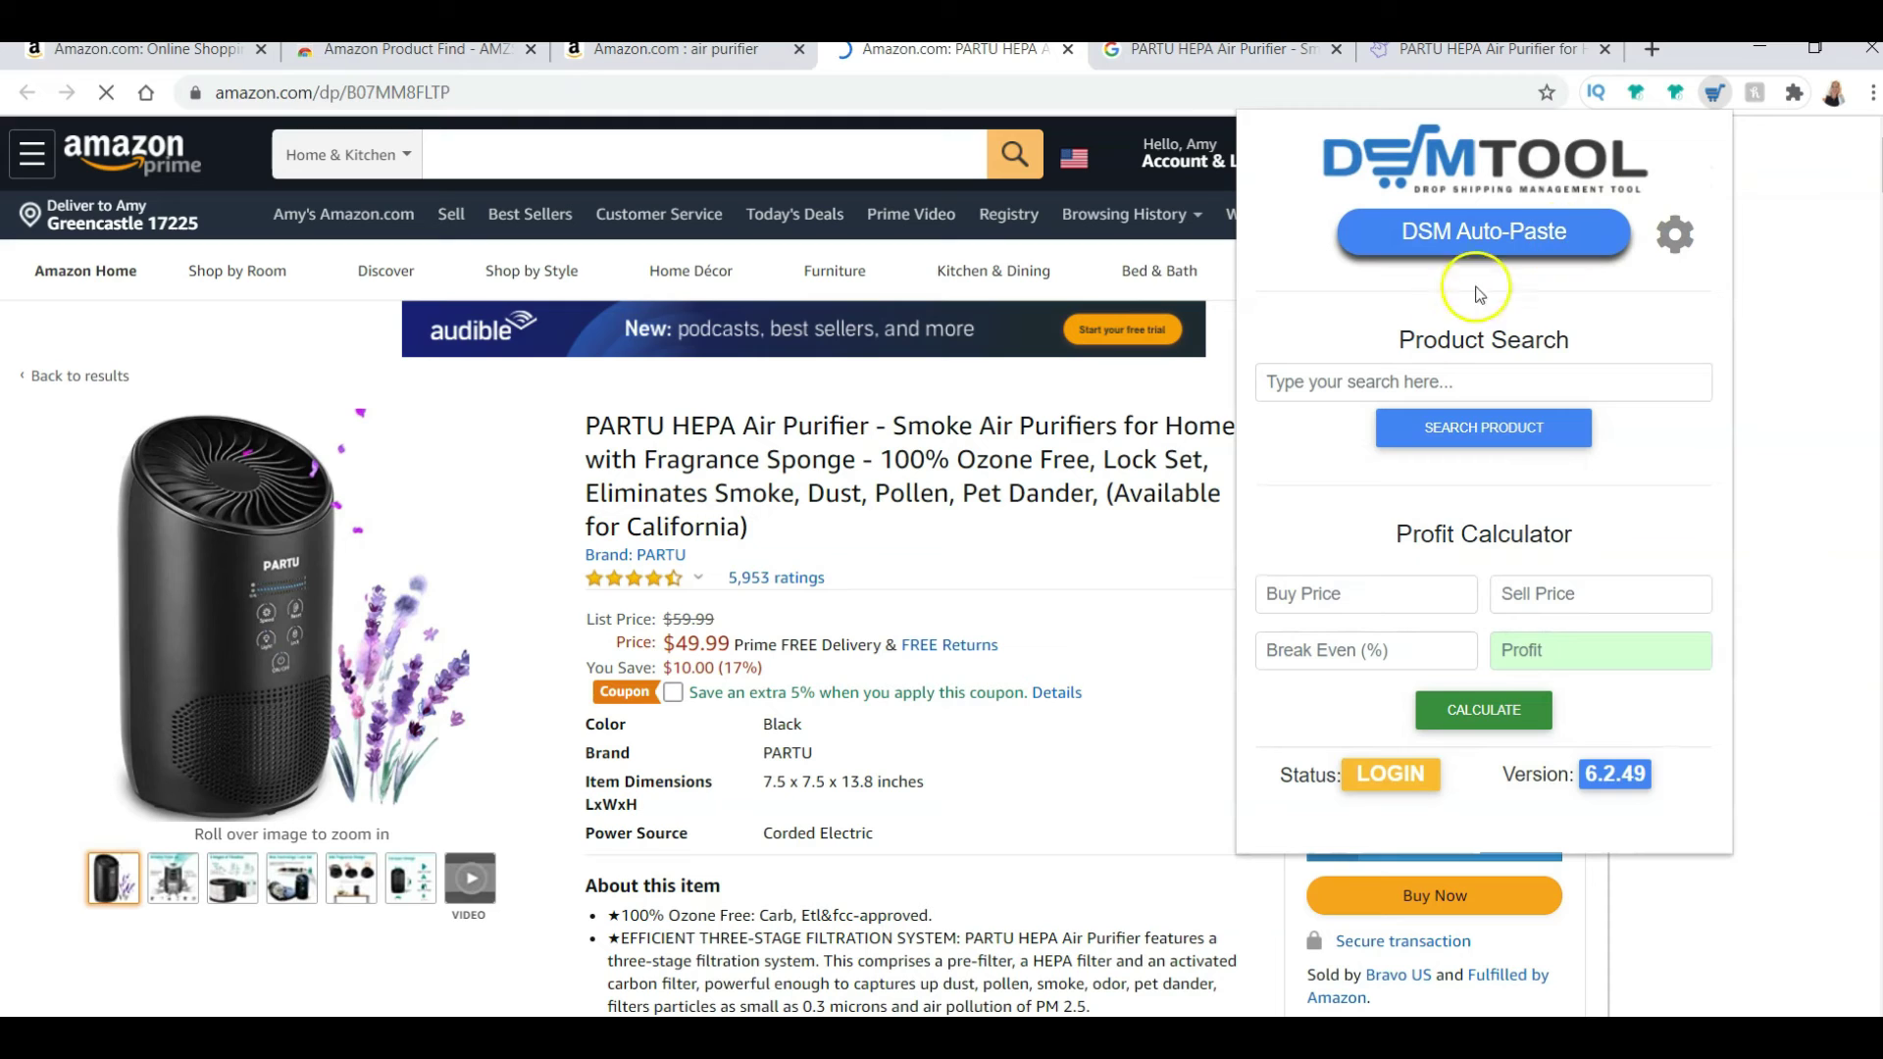
click(1392, 385)
right_click(1392, 386)
- Open the DSM Auto-Paste options, mark Amazon.com as a favorite product search supplier, and look through the remaining suppliers
click(1475, 245)
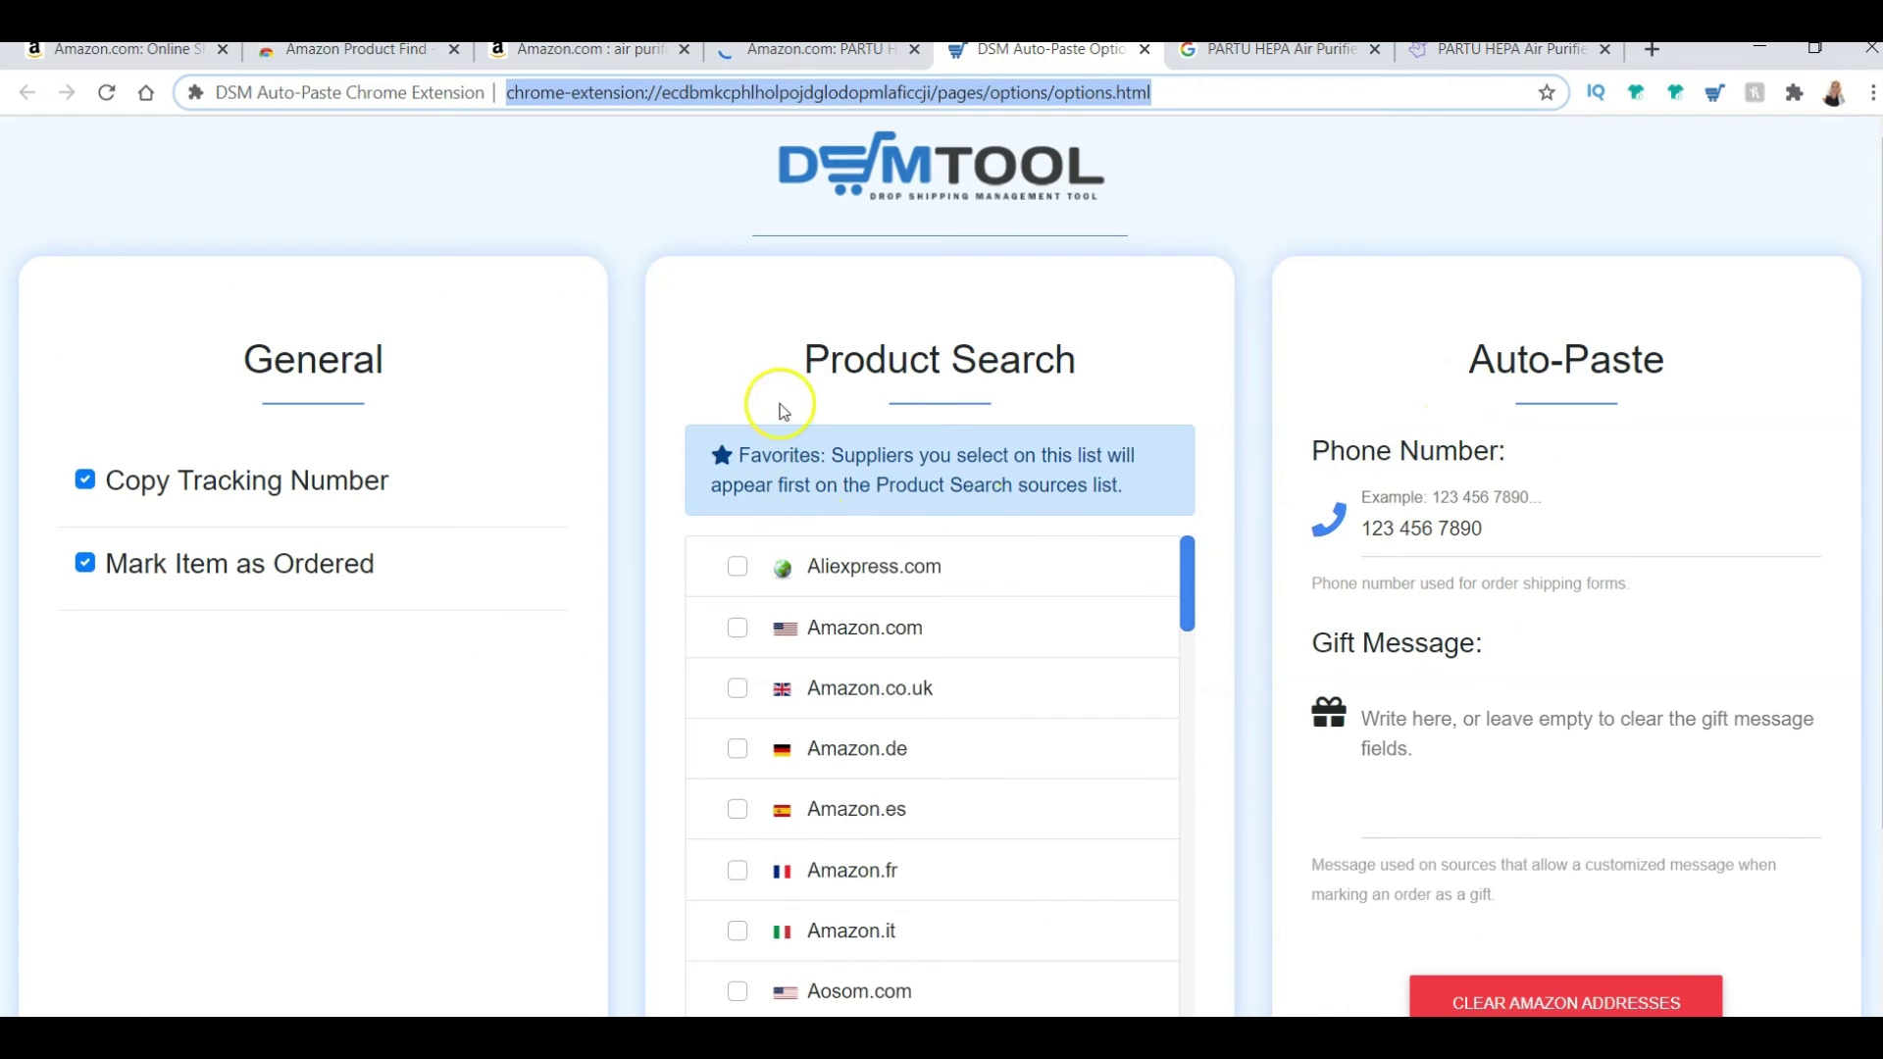
scroll(816, 285, down, 2)
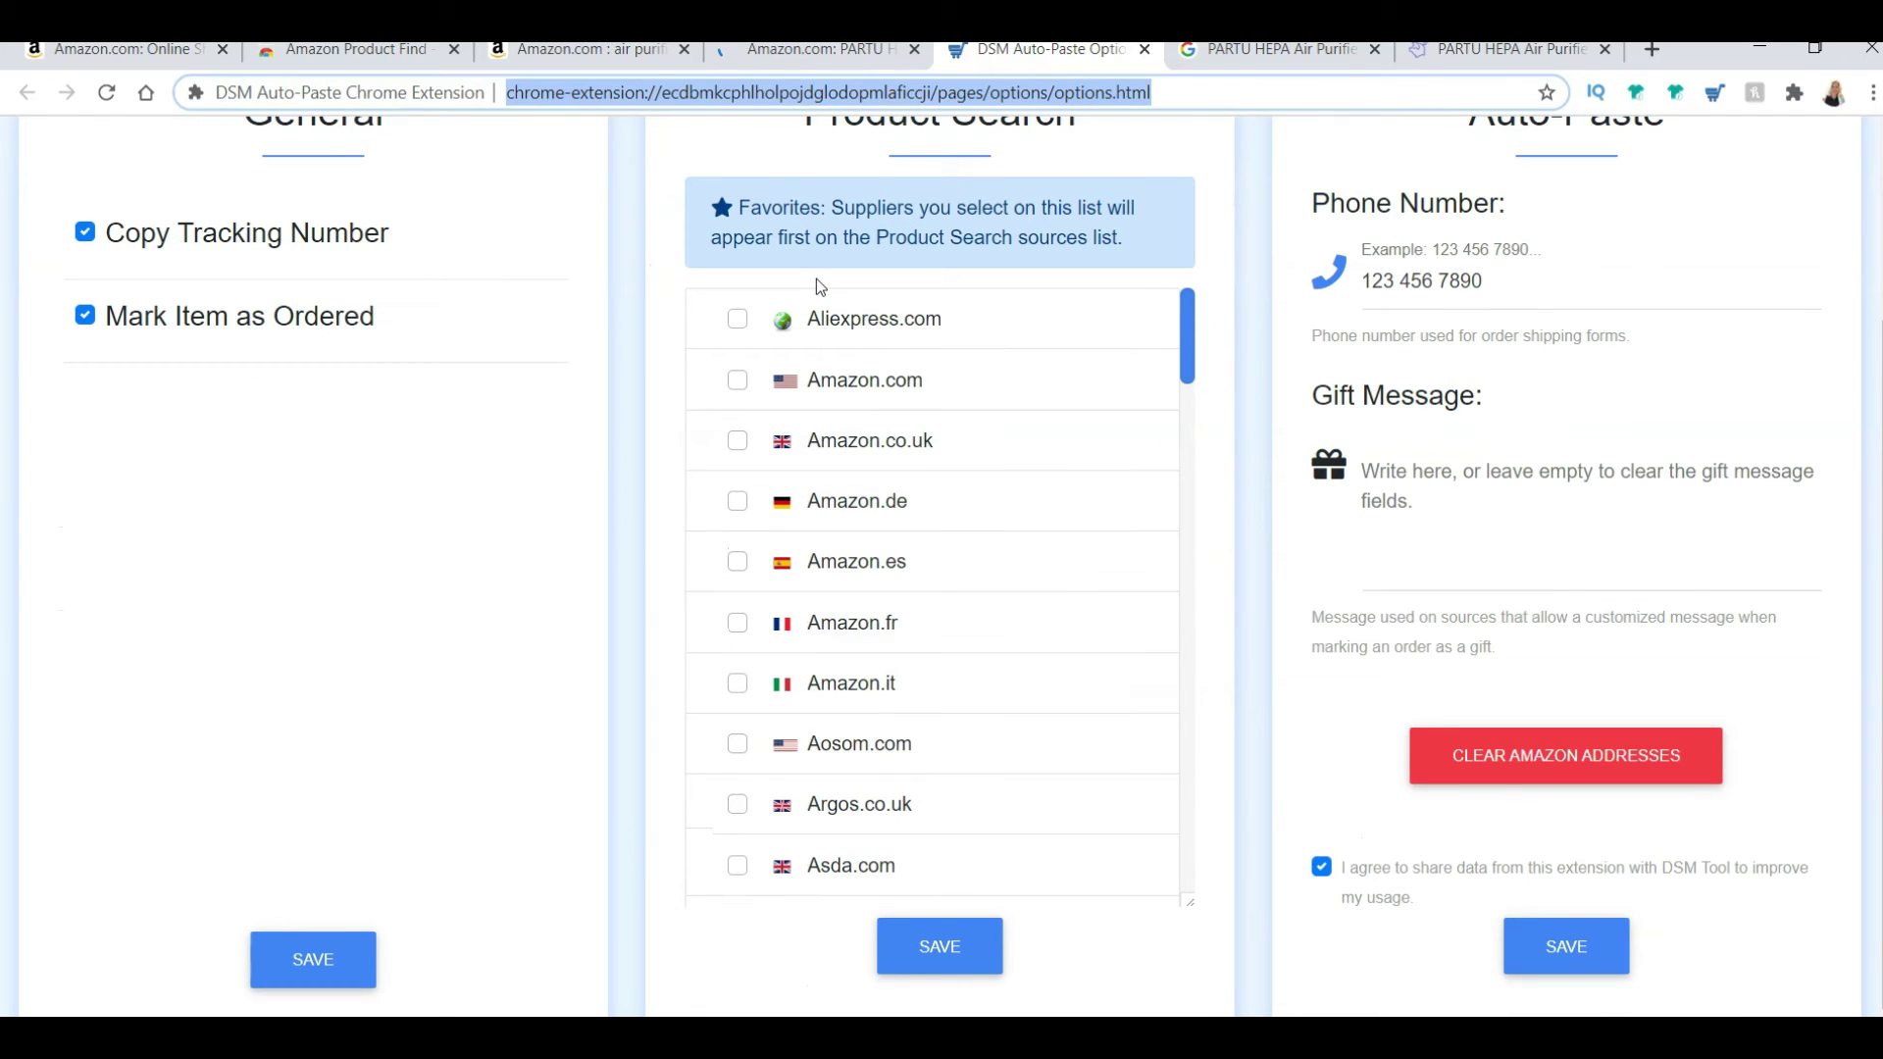
click(737, 387)
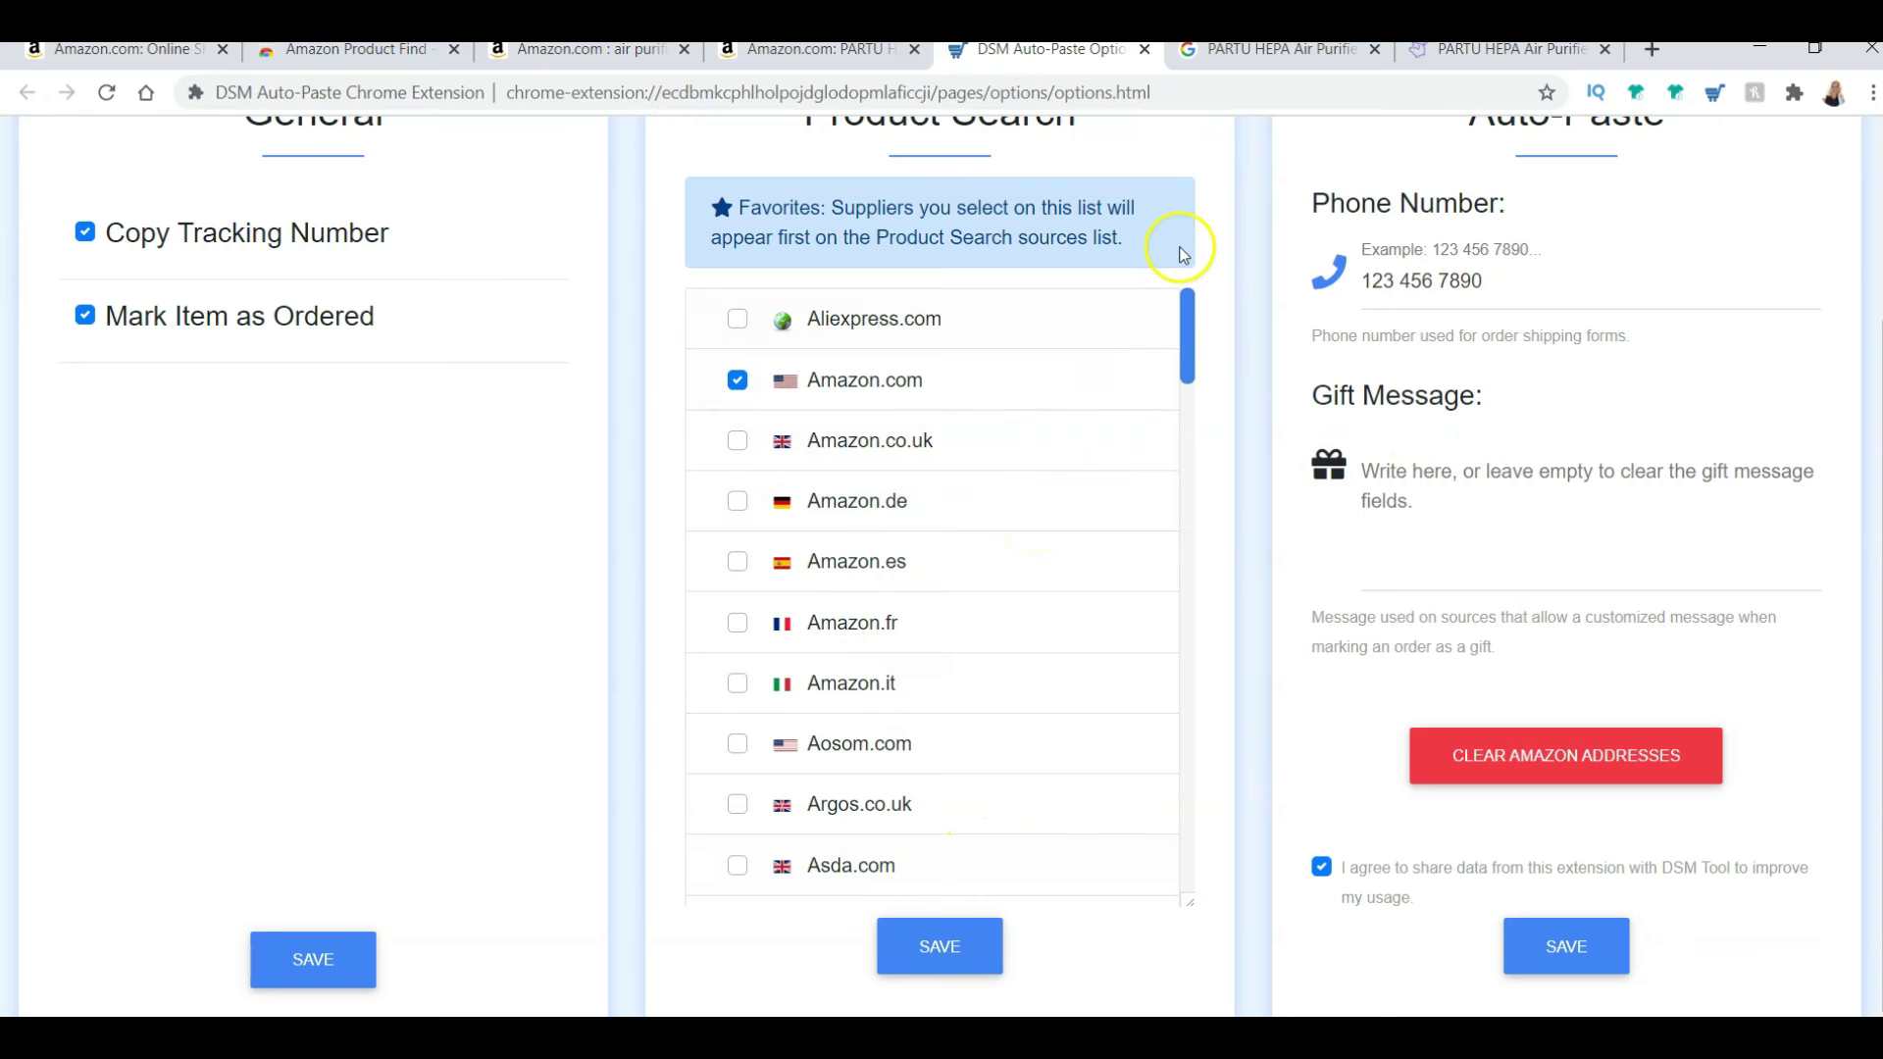
scroll(735, 324, down, 5)
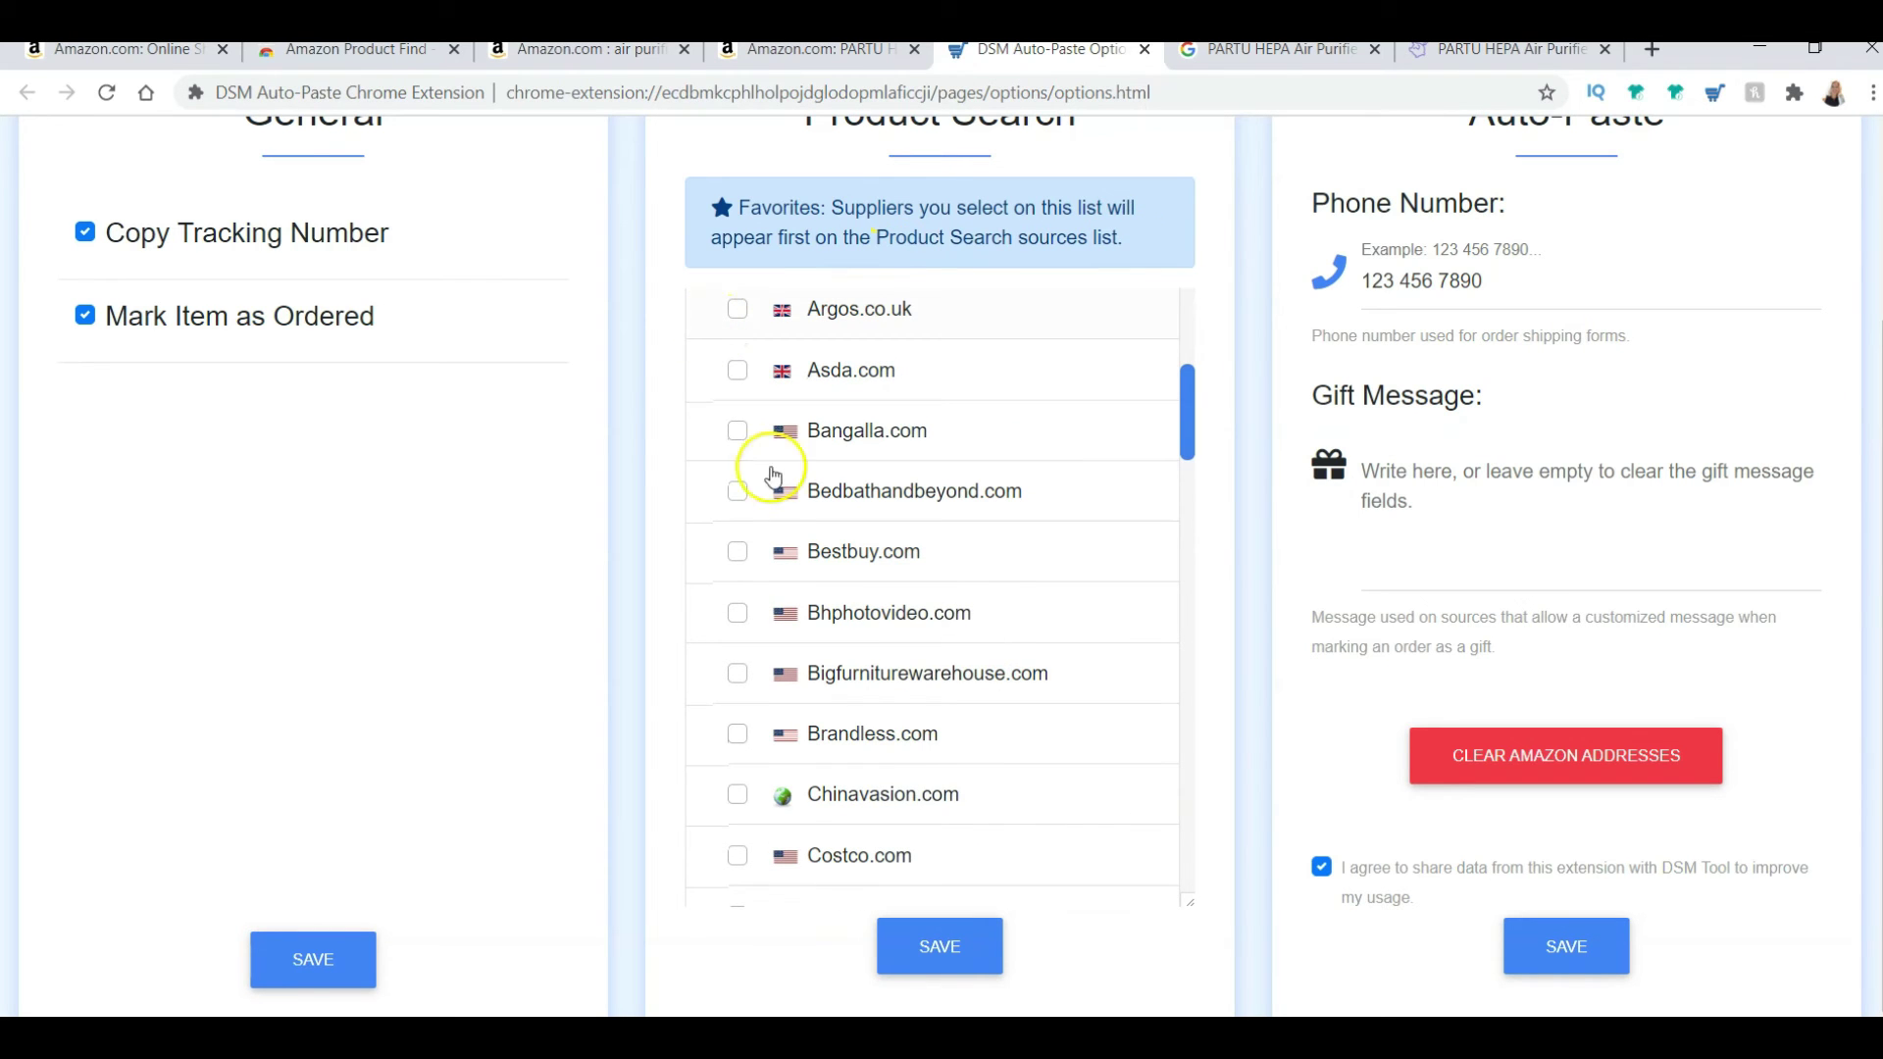
scroll(1127, 563, down, 10)
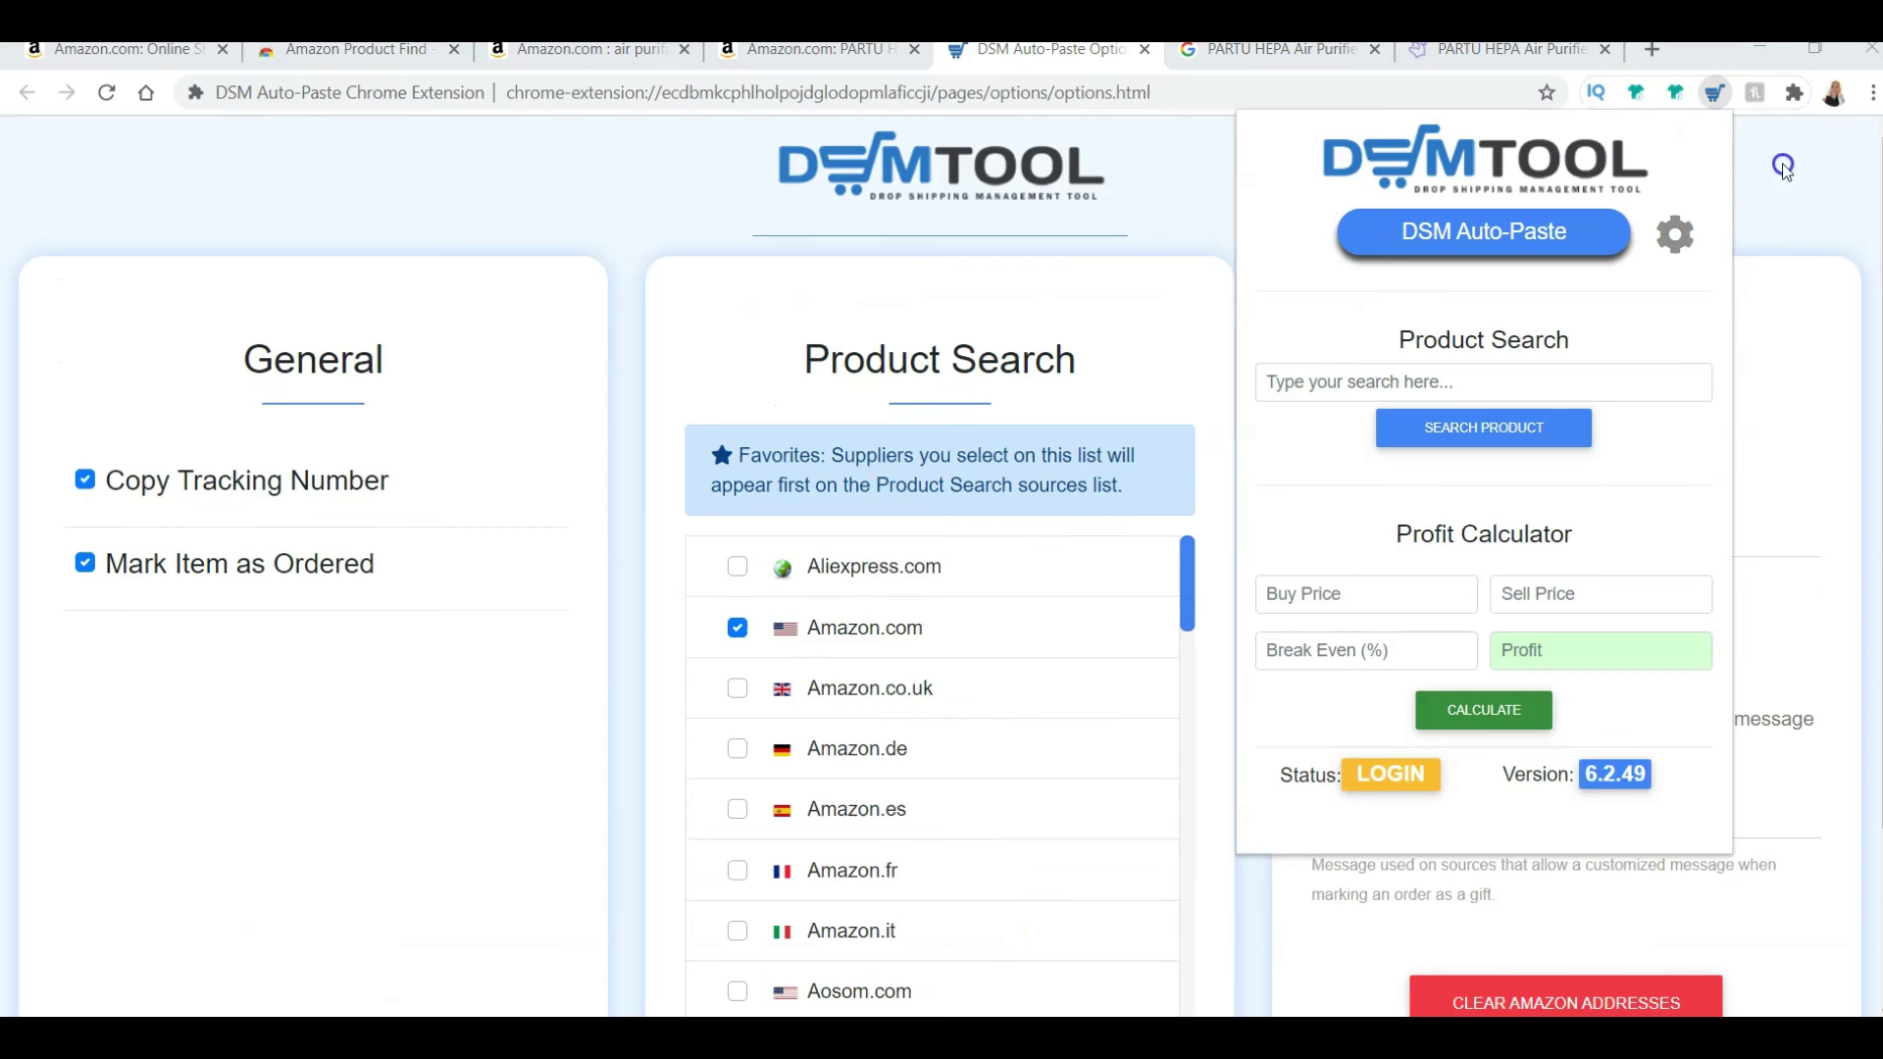
- Log in to DSMTool from the extension and return to the purifier's Amazon page
click(1757, 148)
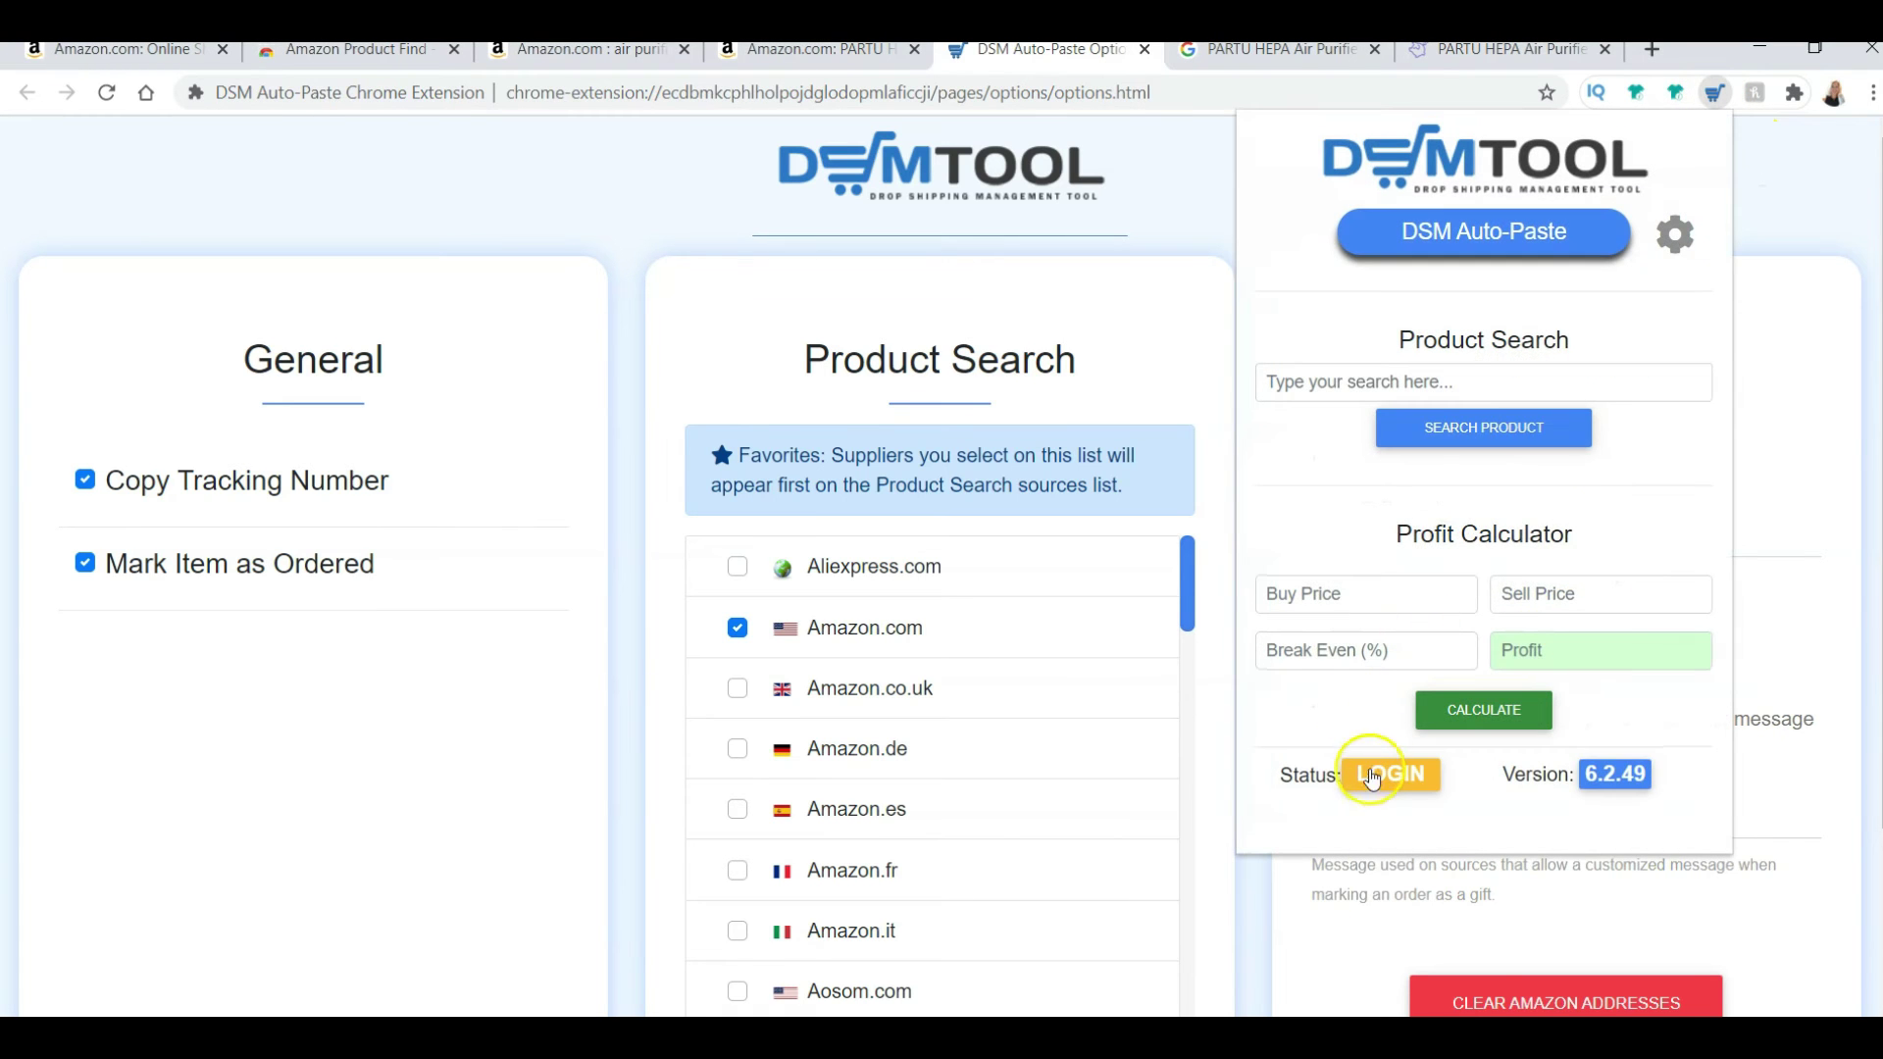
click(1387, 769)
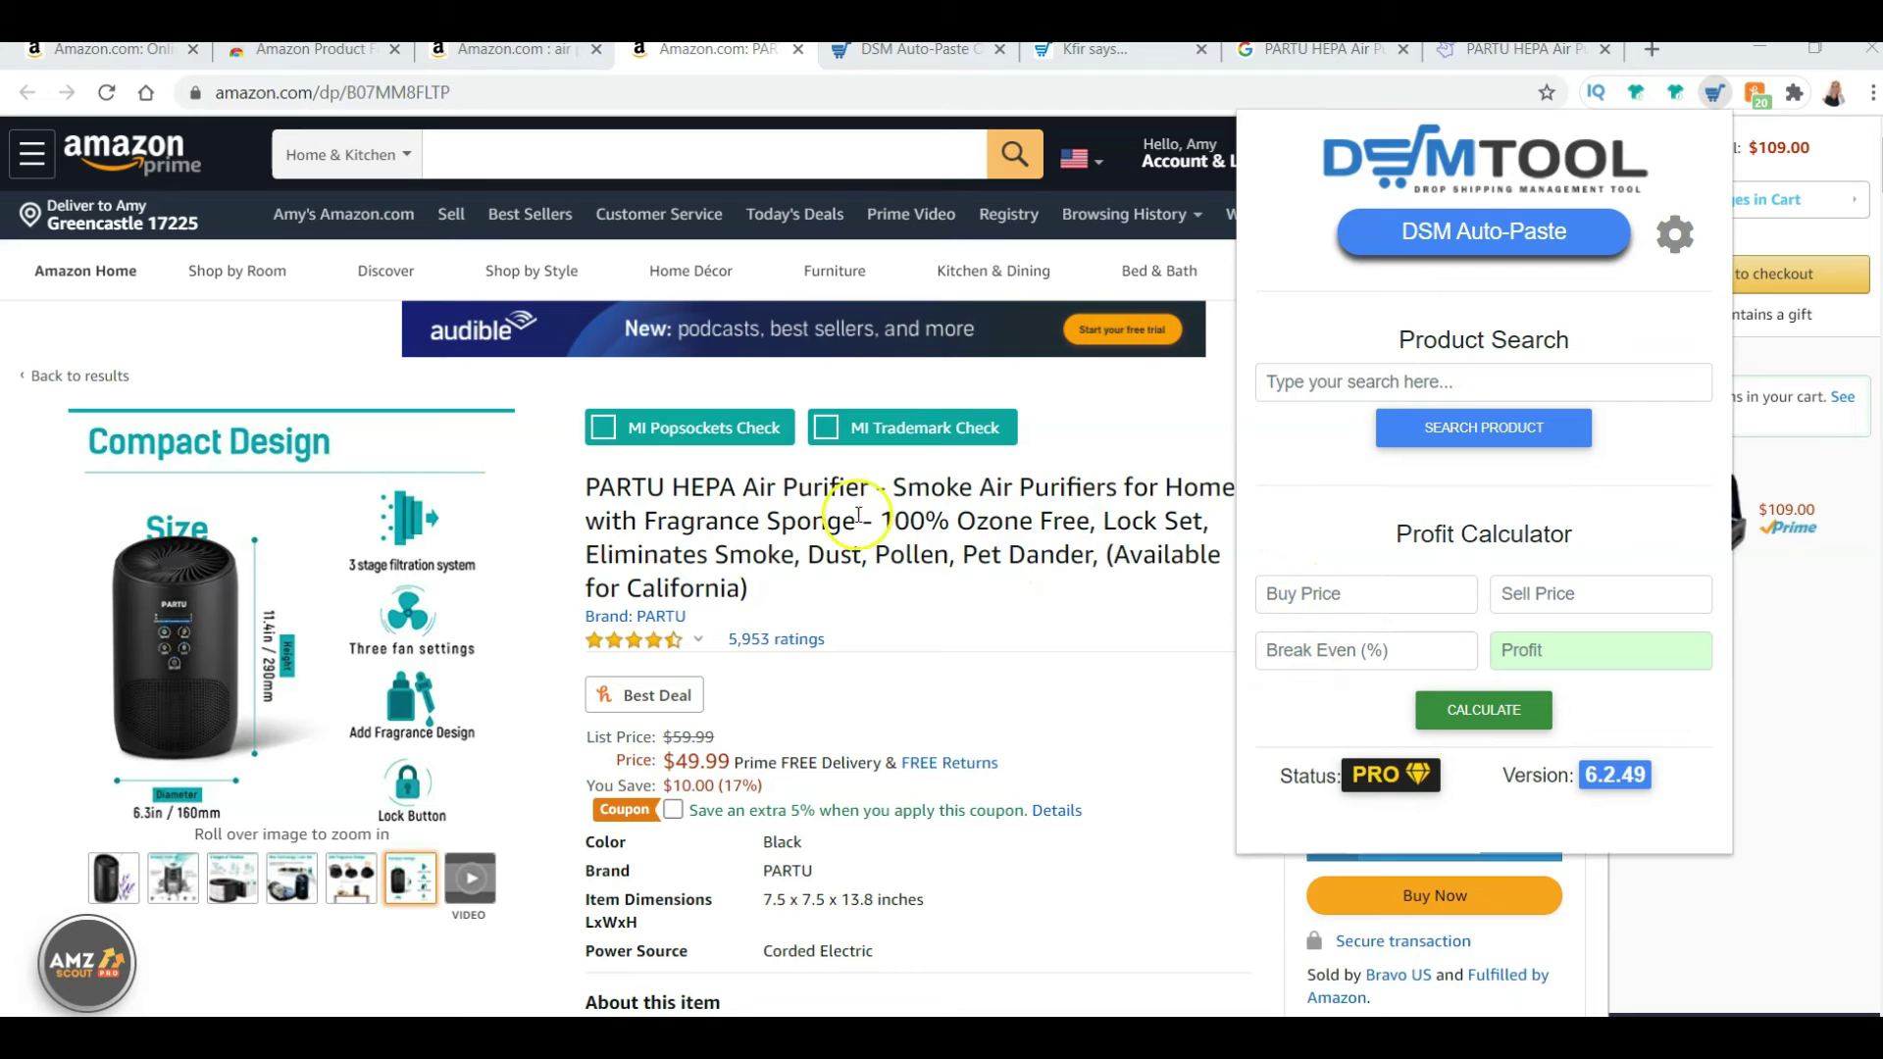
click(1124, 417)
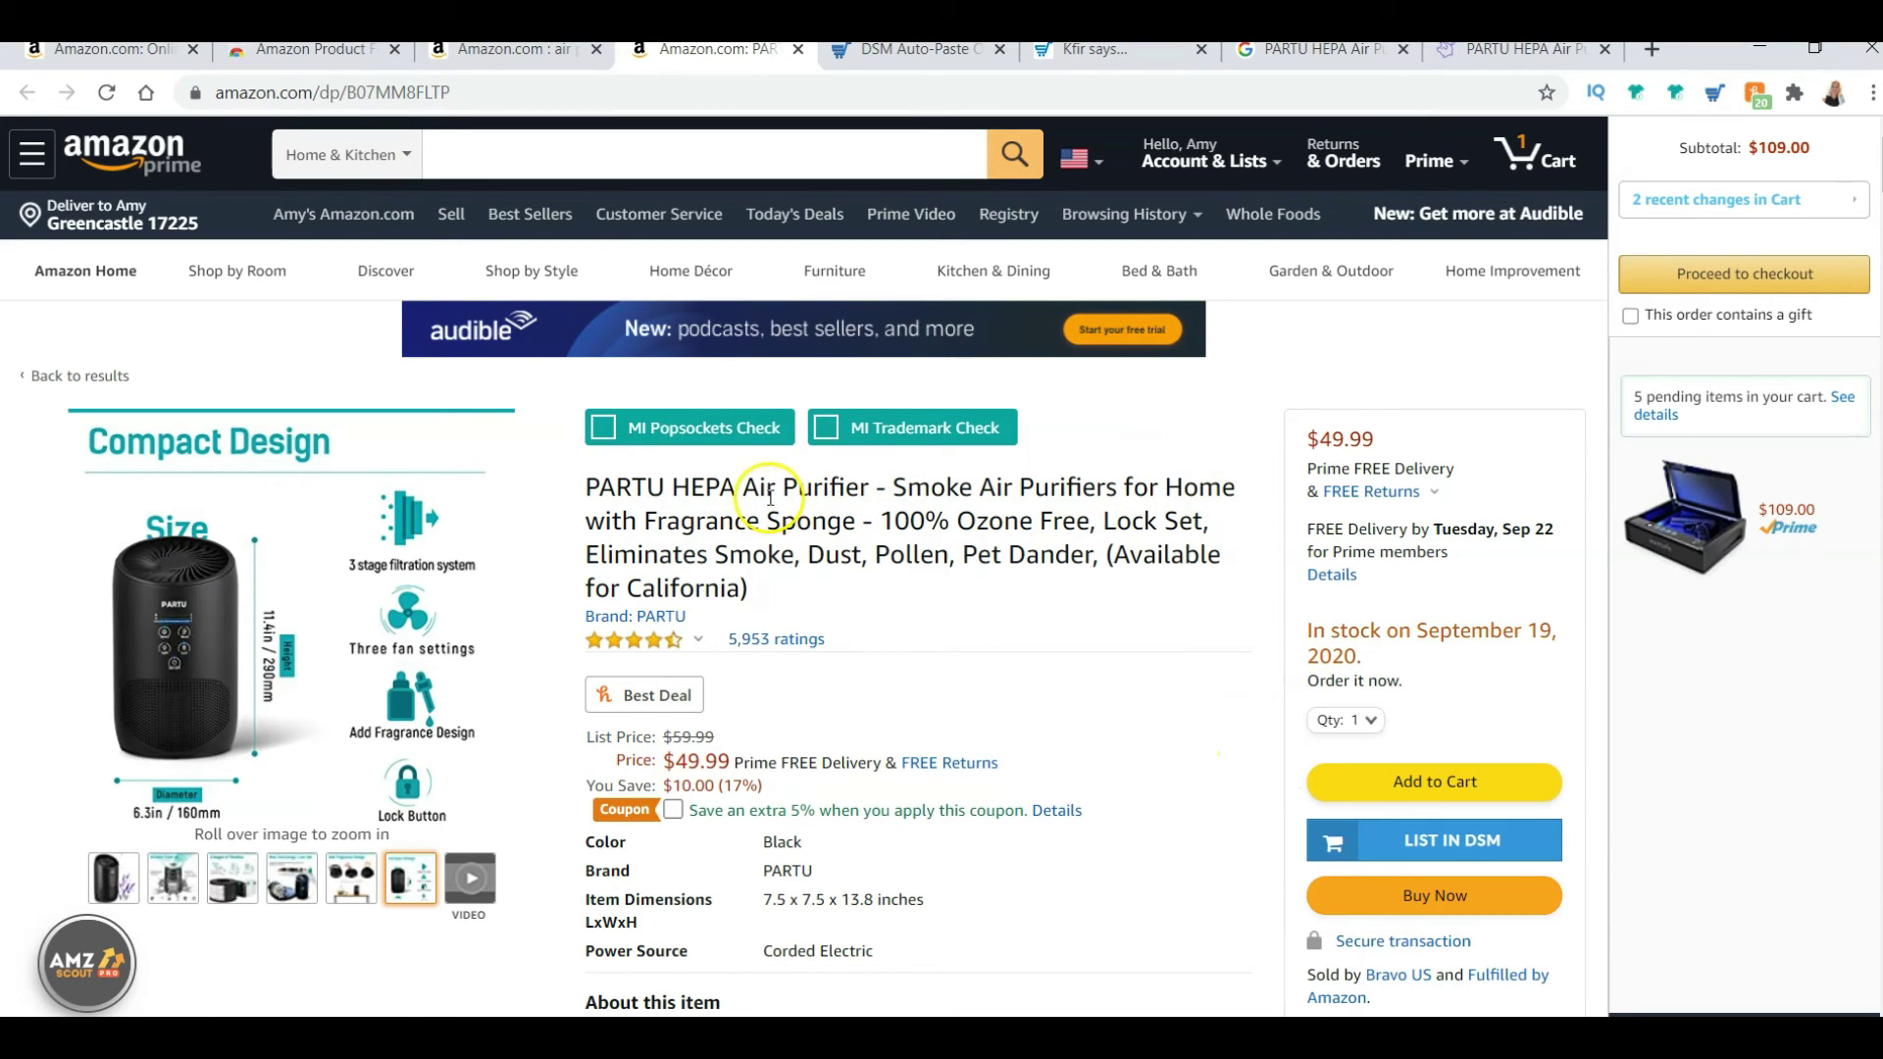
- Try to list the air purifier in DSM from its Amazon product page
scroll(1373, 623, down, 3)
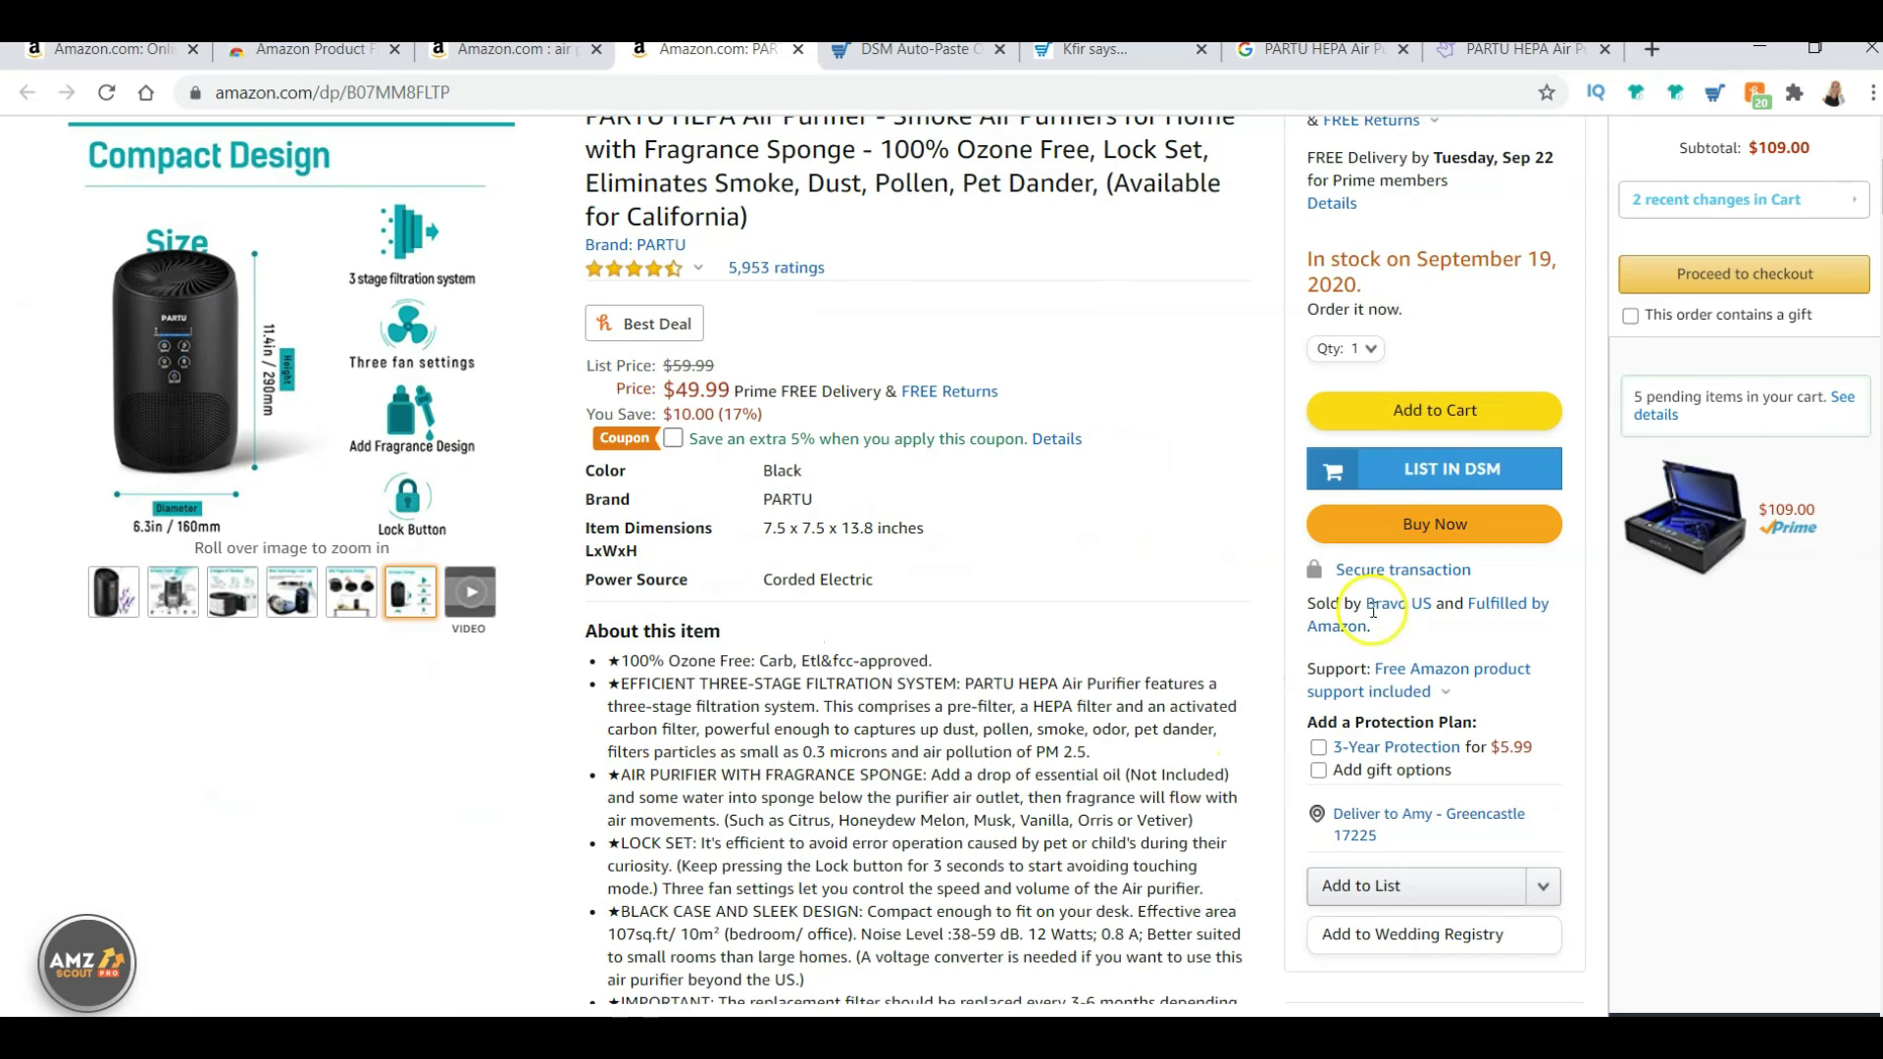
click(1446, 487)
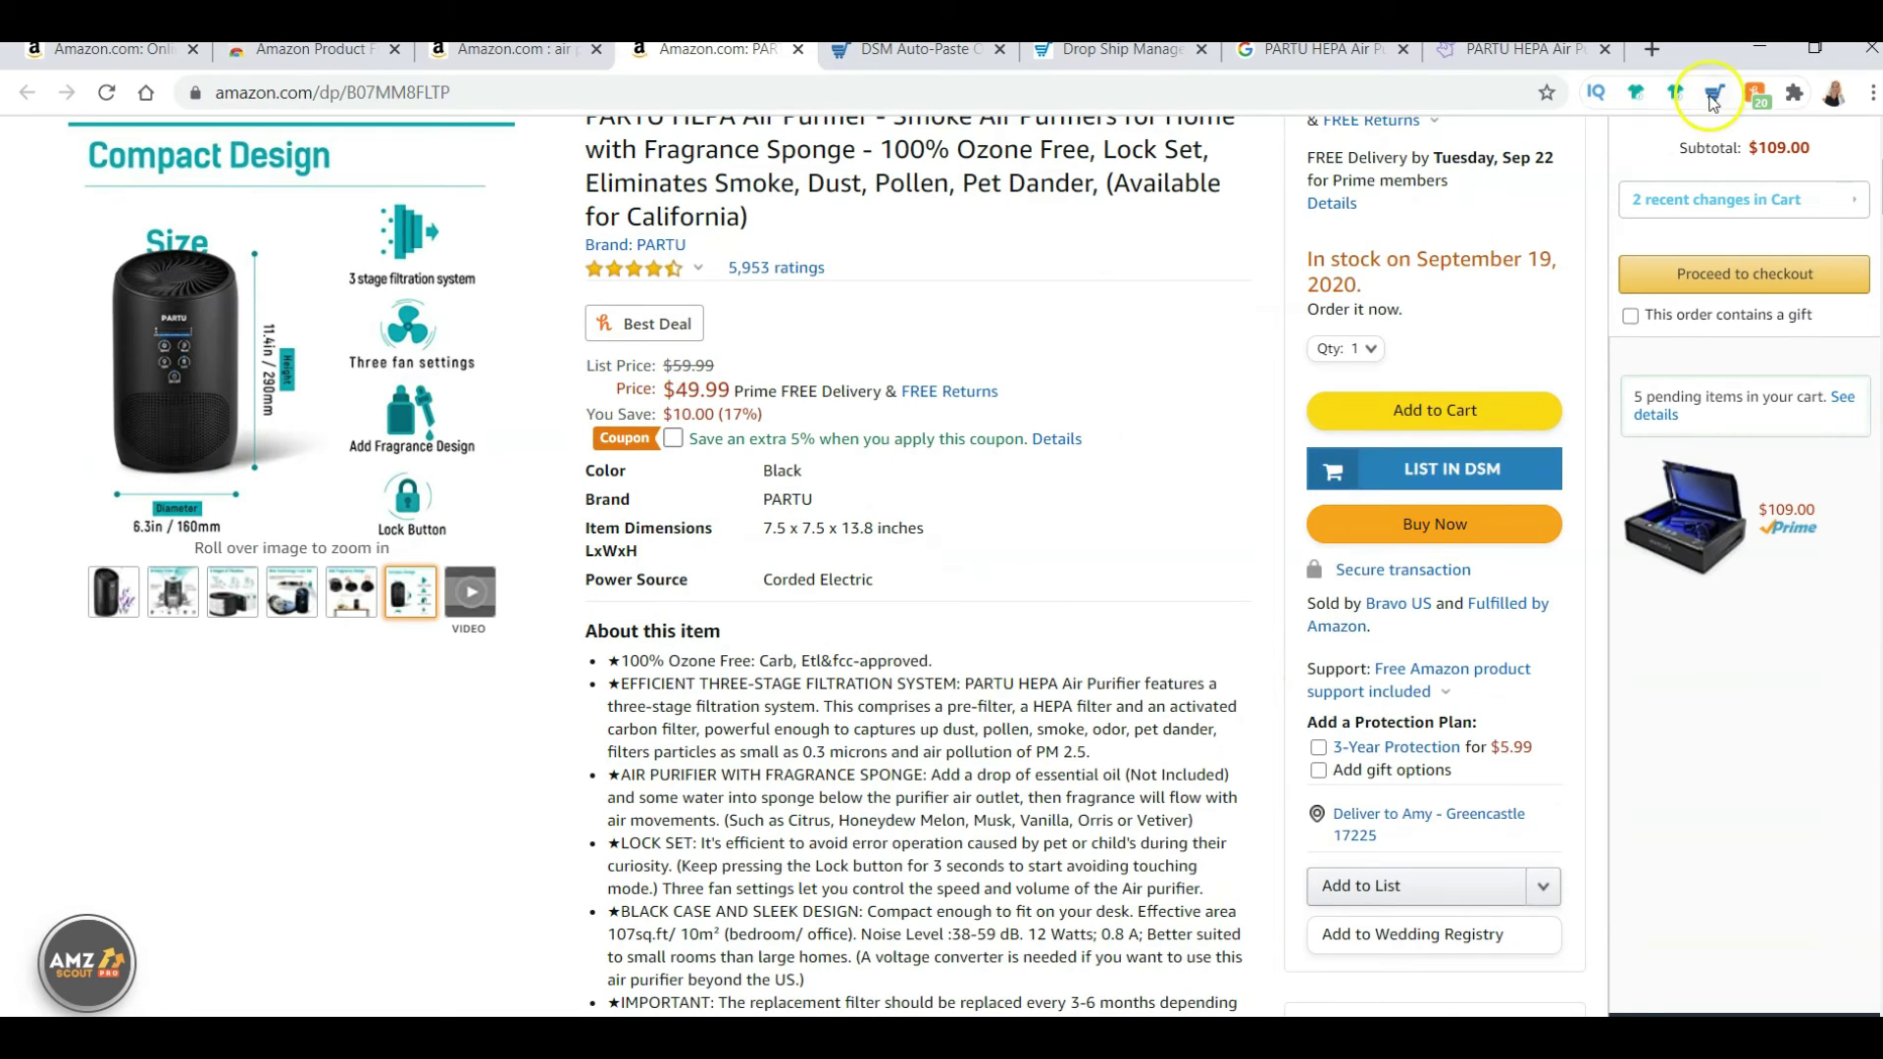
click(1426, 477)
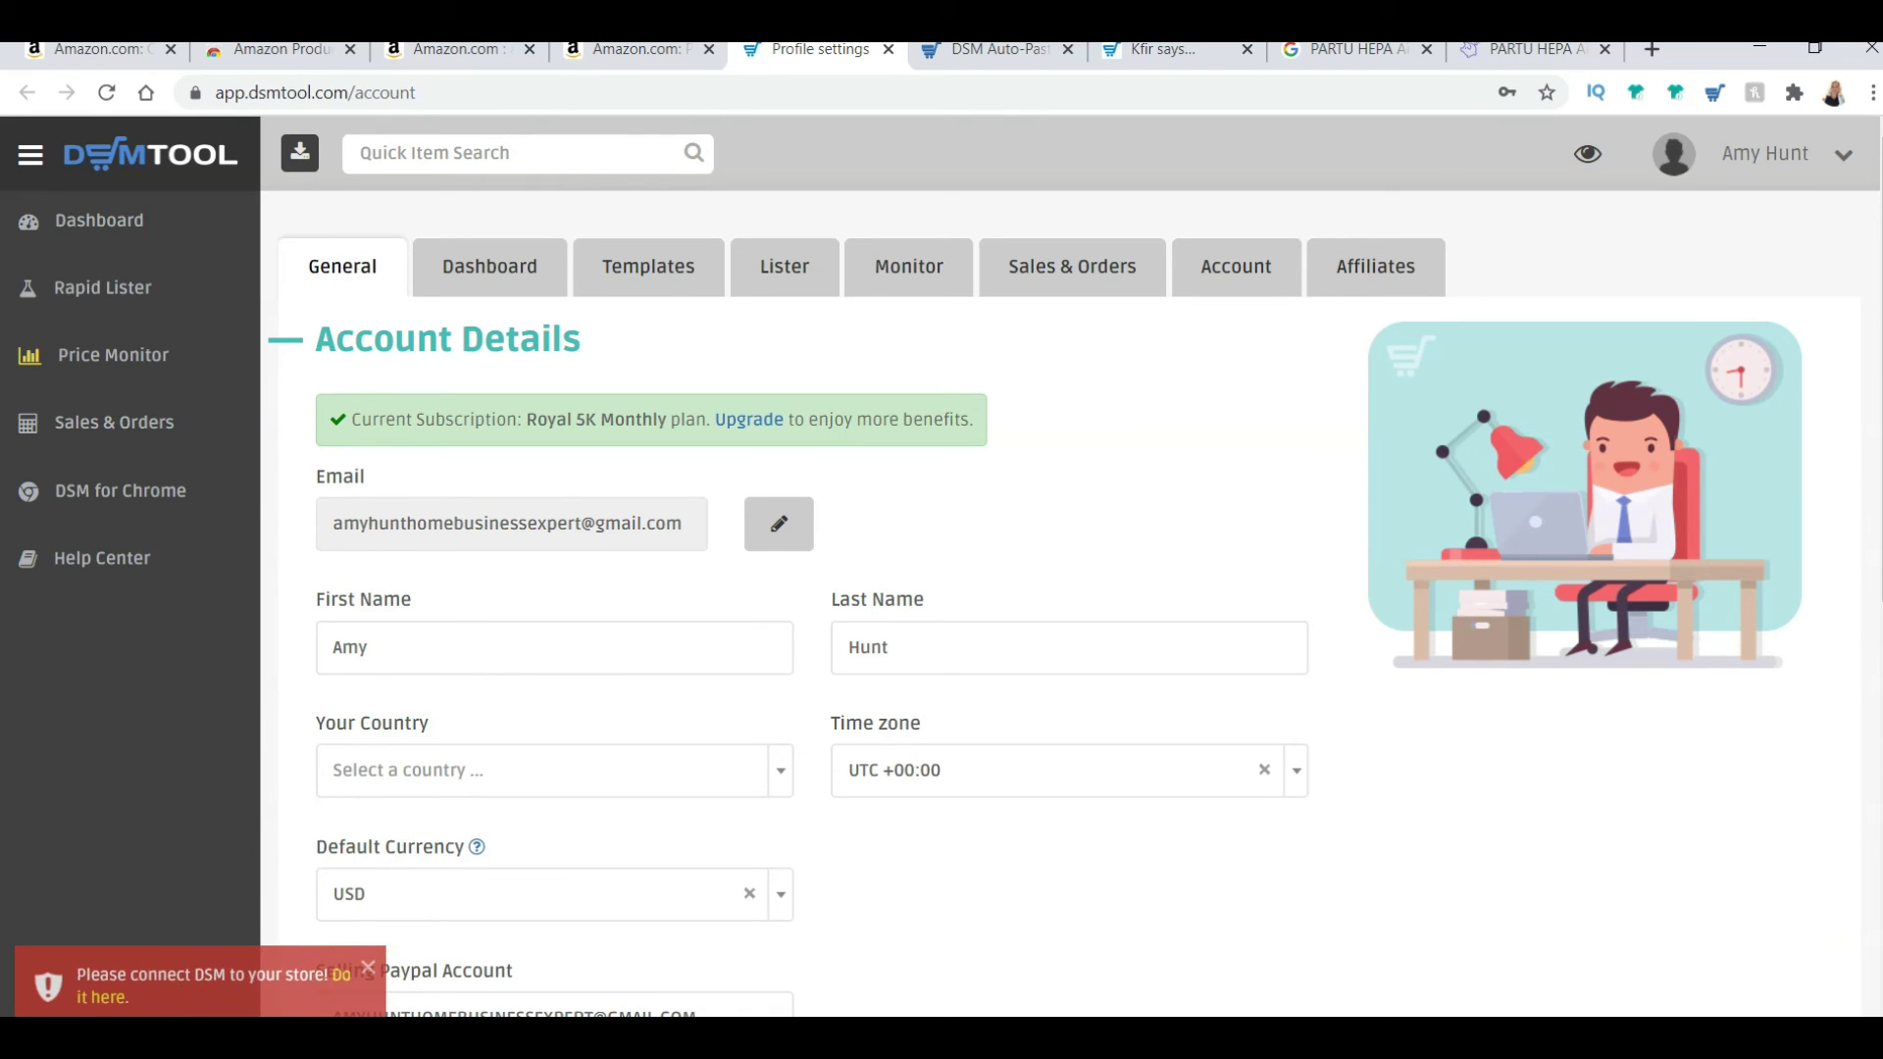
- Follow the prompt to connect DSM to the store, and list the air purifier in DSM from its Amazon page
click(104, 999)
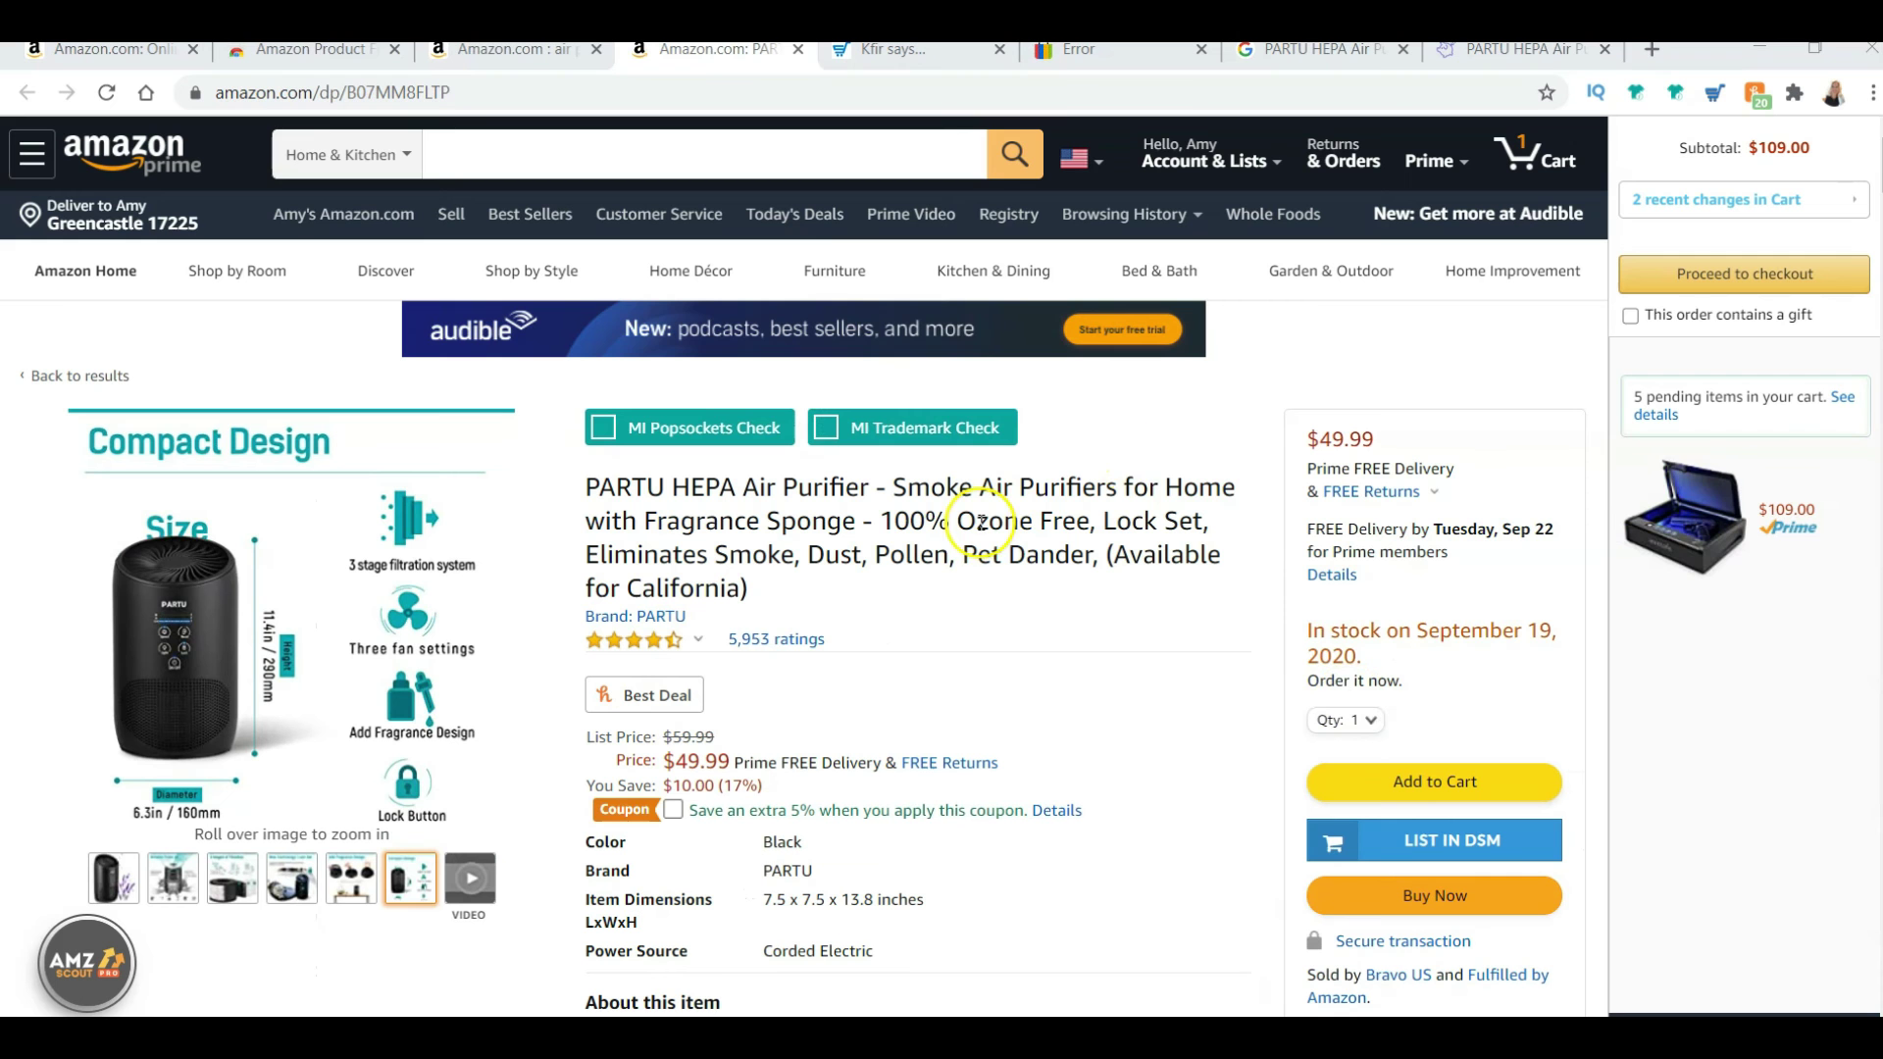
click(1432, 849)
click(1476, 852)
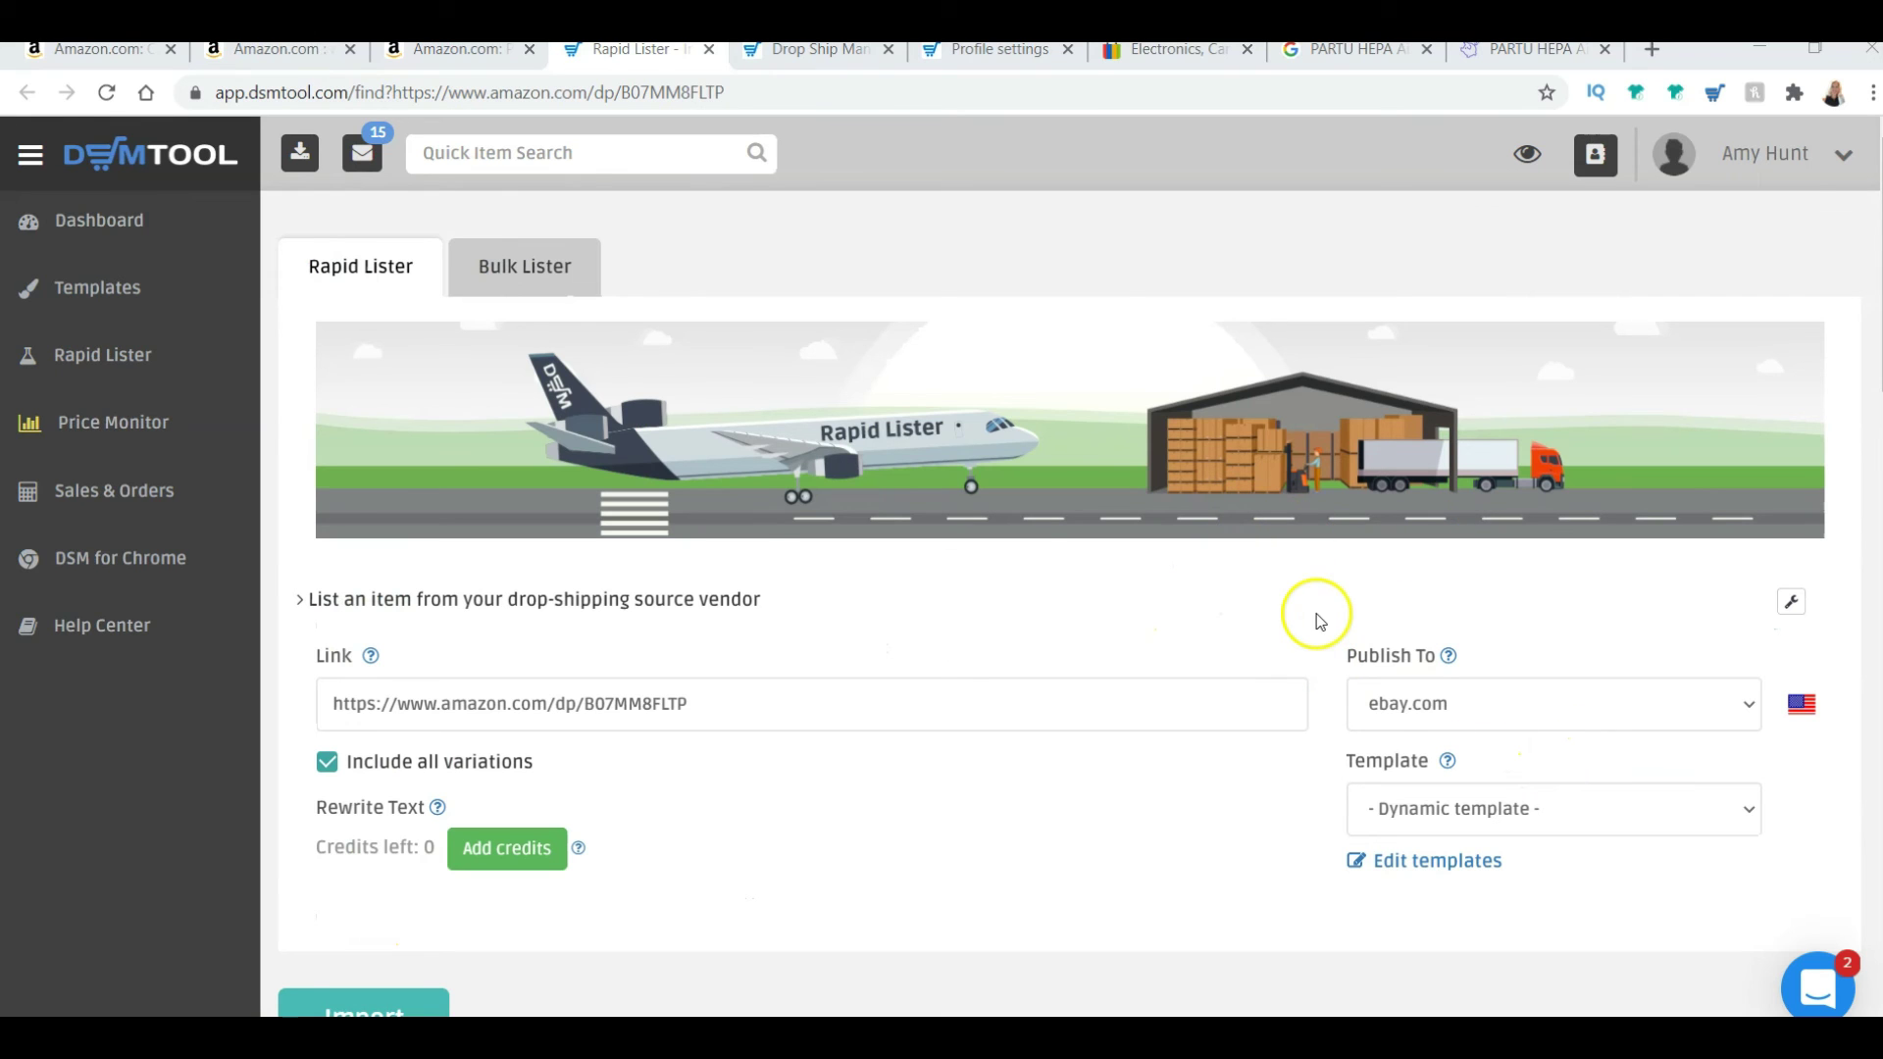
- Review the Rapid Lister form and try to import the air purifier from its Amazon link for ebay.com
scroll(1316, 618, down, 3)
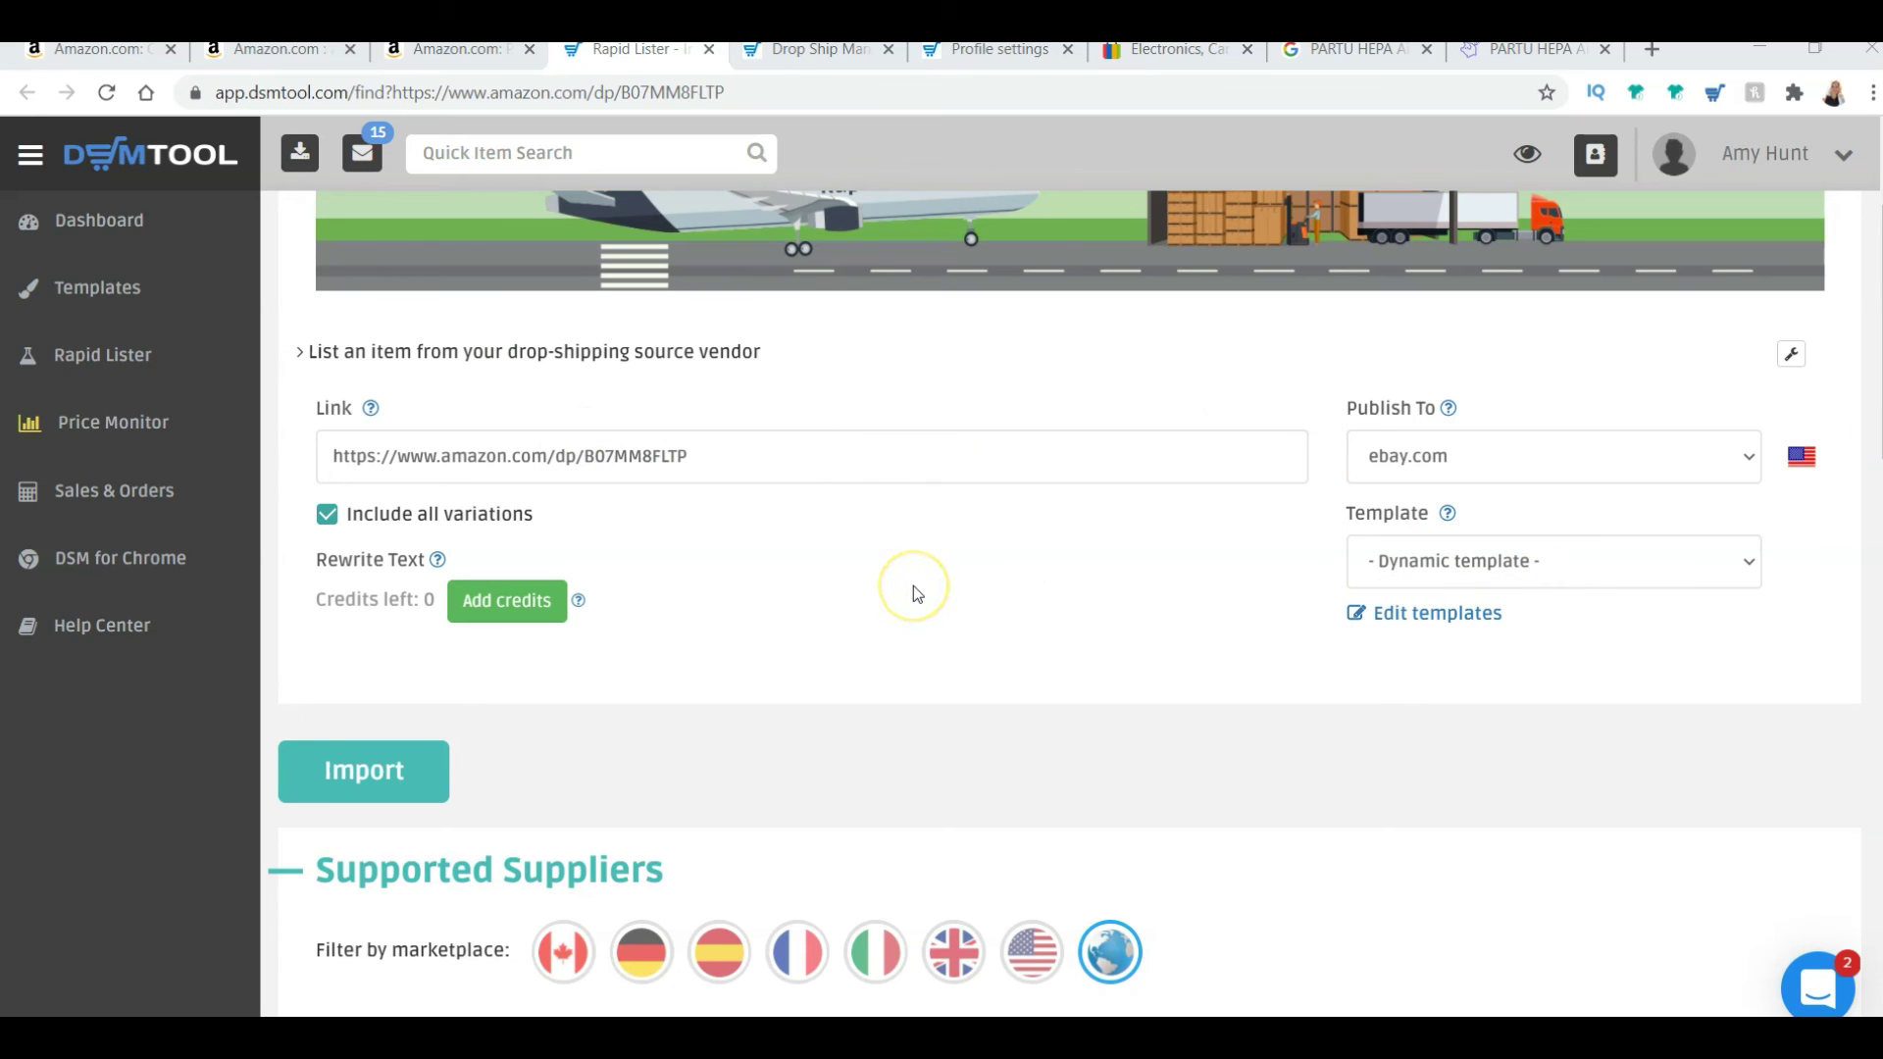
scroll(914, 586, down, 3)
scroll(1020, 408, up, 2)
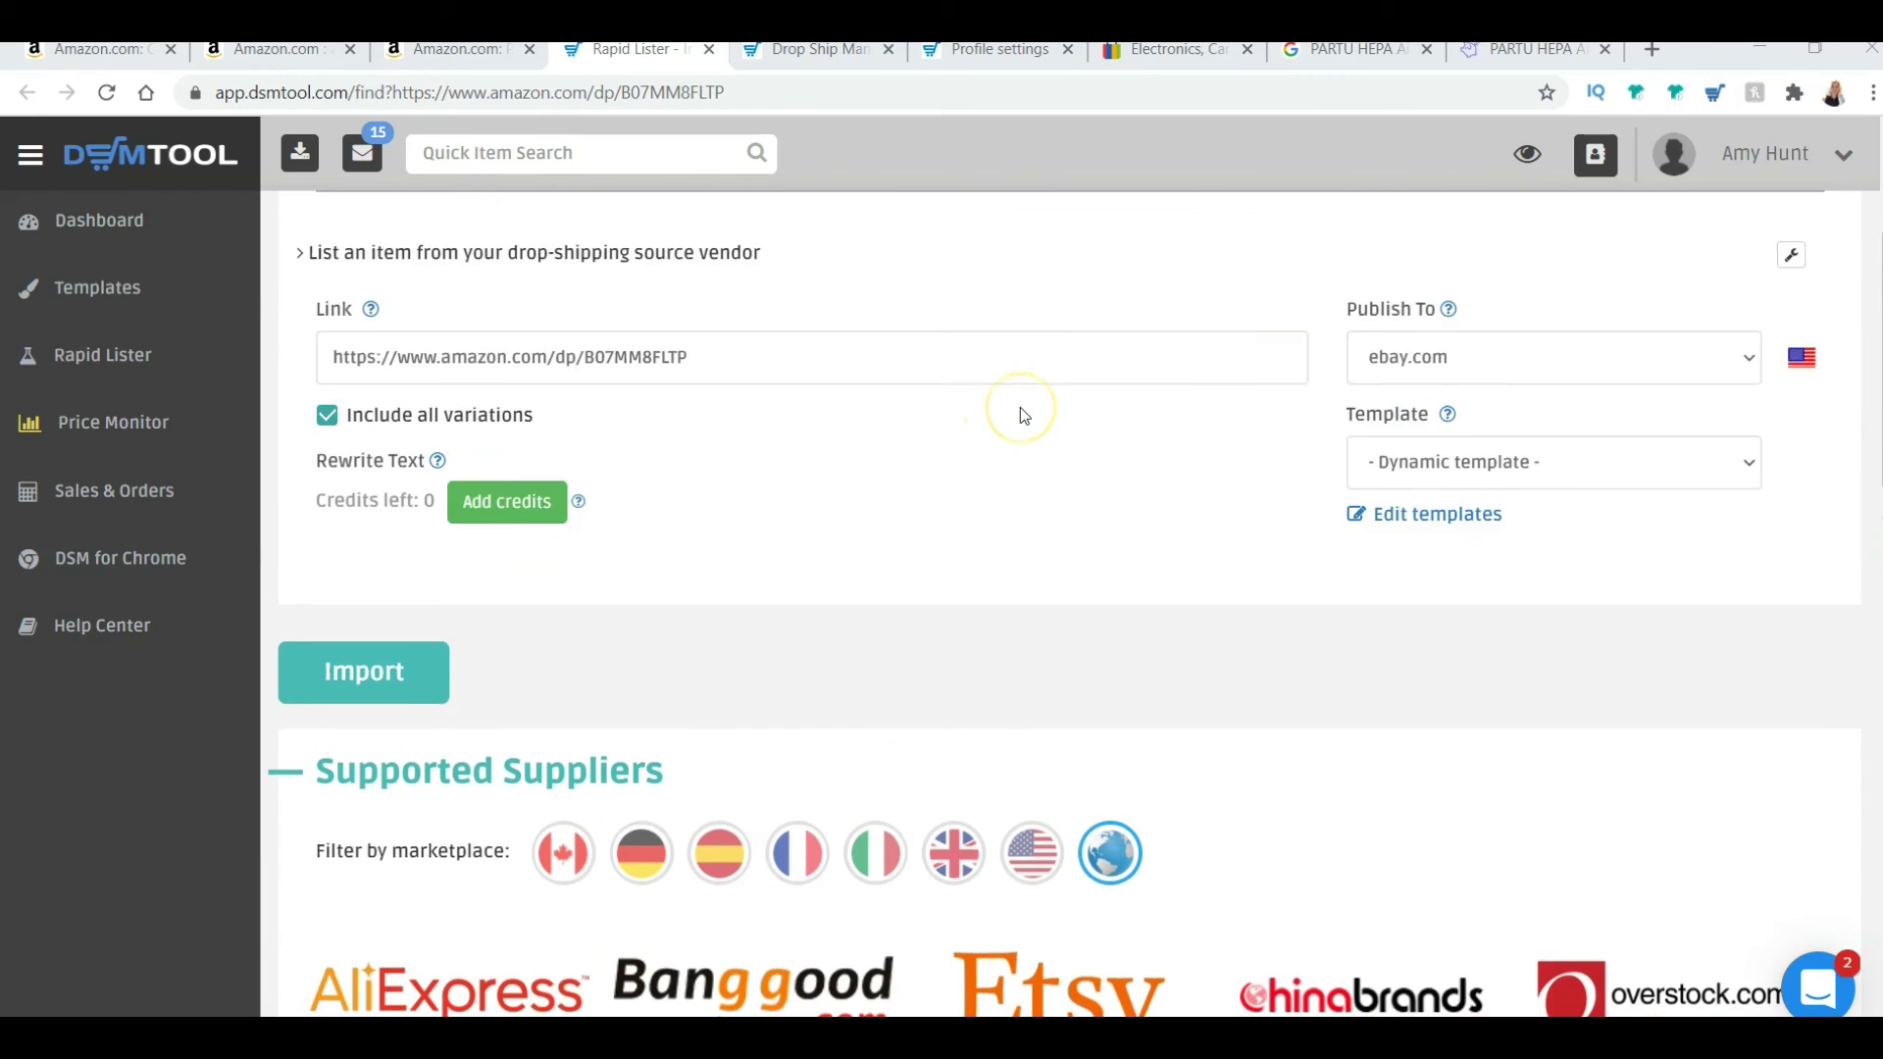
scroll(1020, 408, up, 4)
click(382, 1001)
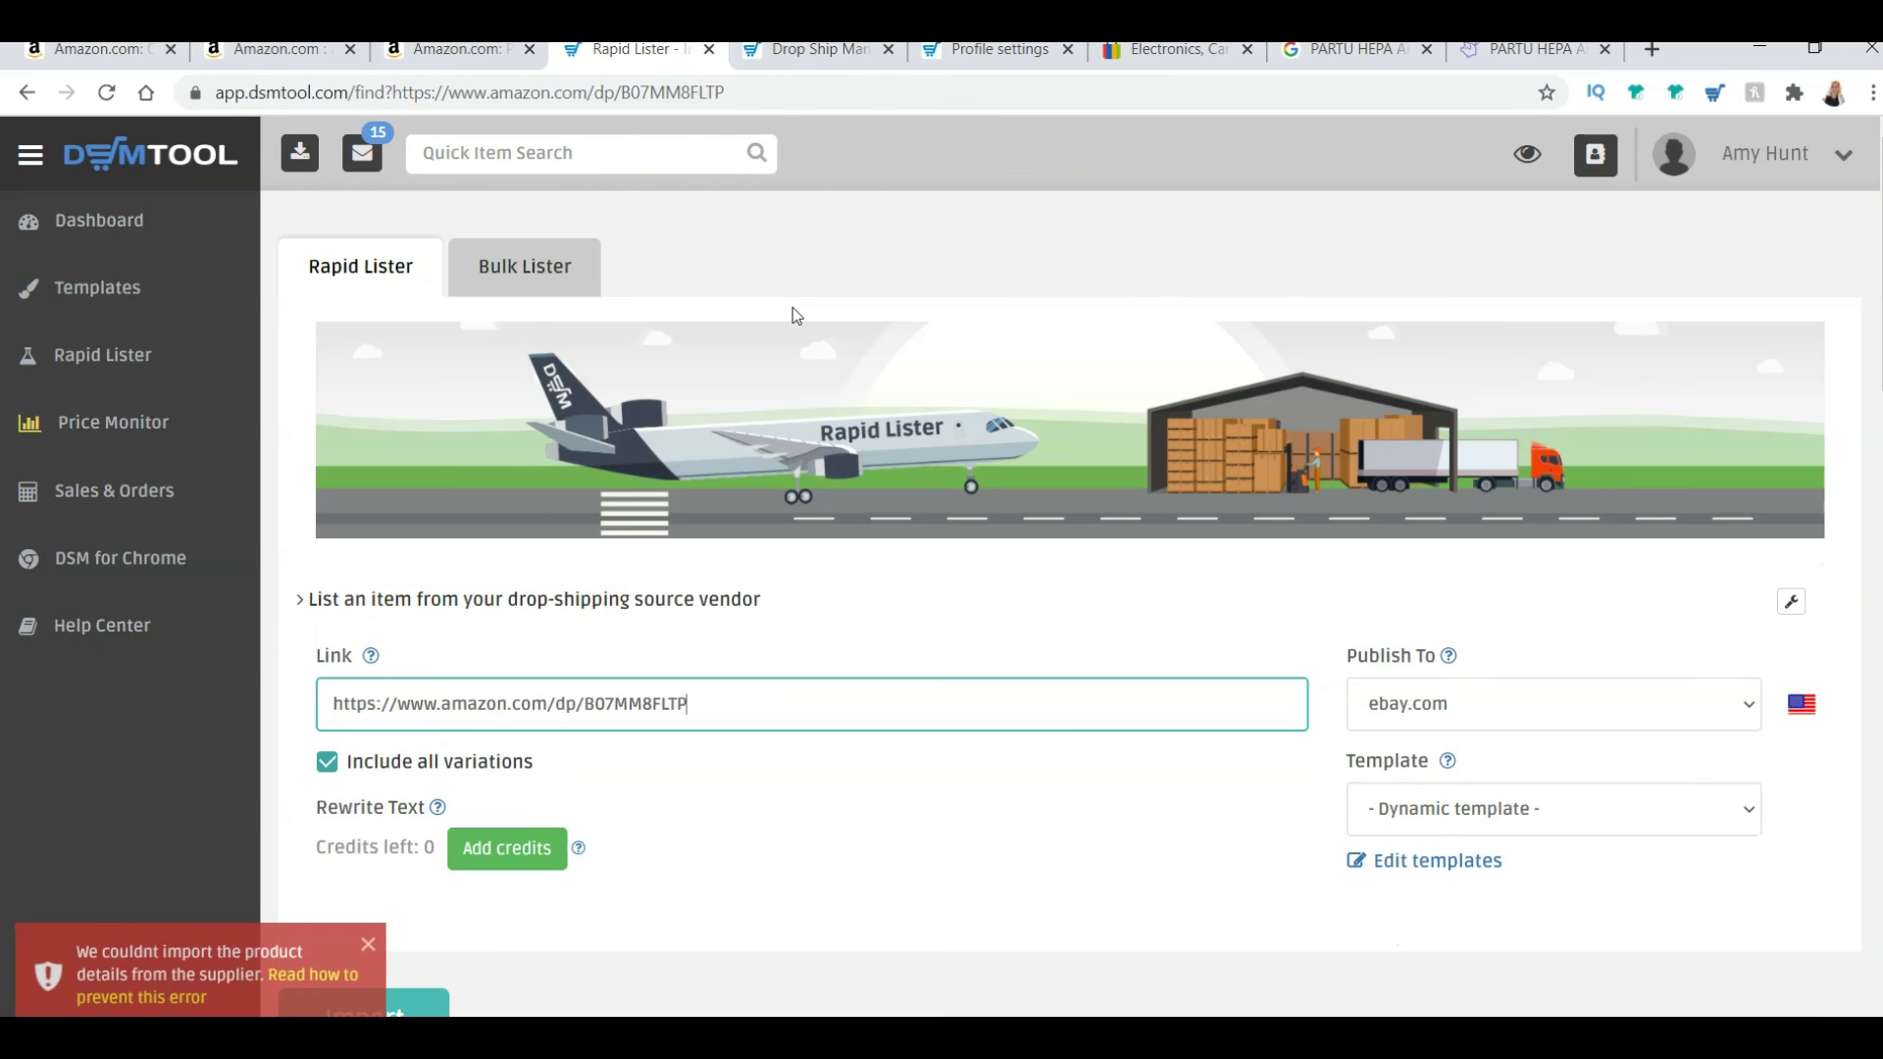
click(397, 1003)
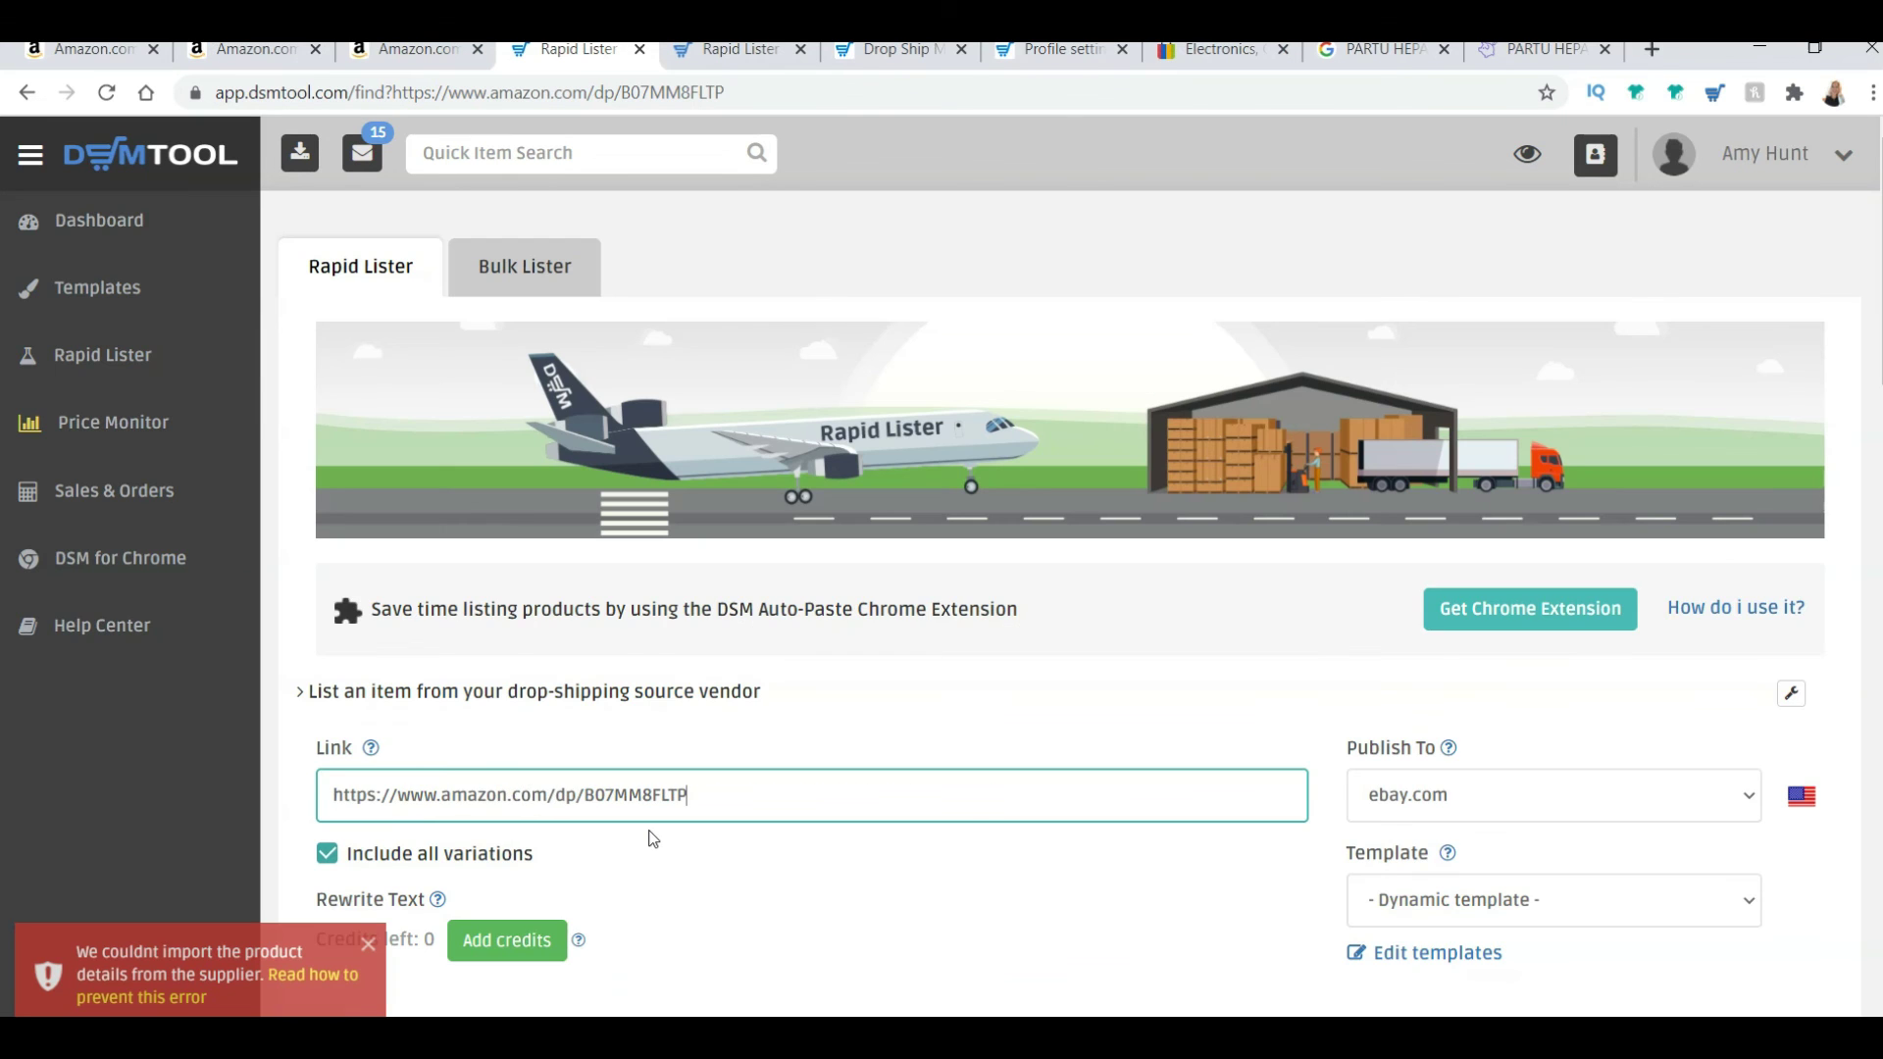
click(345, 840)
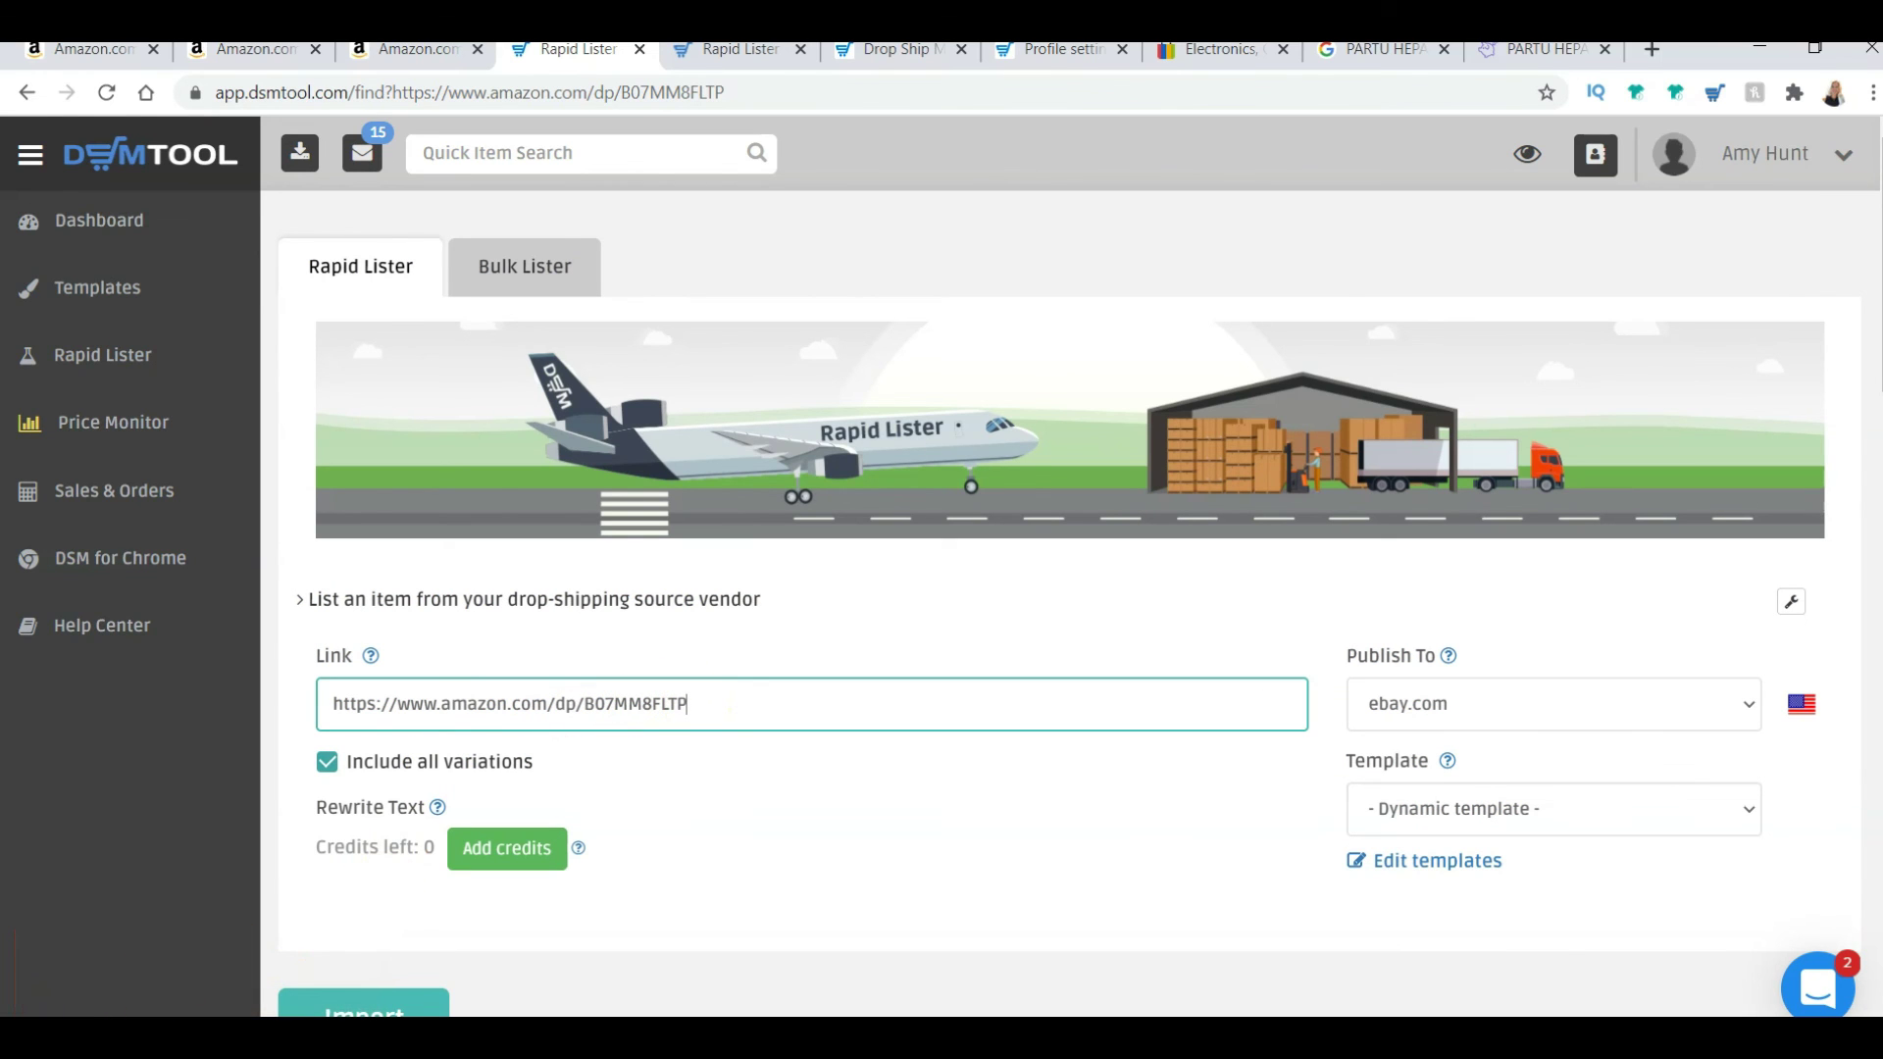
click(703, 695)
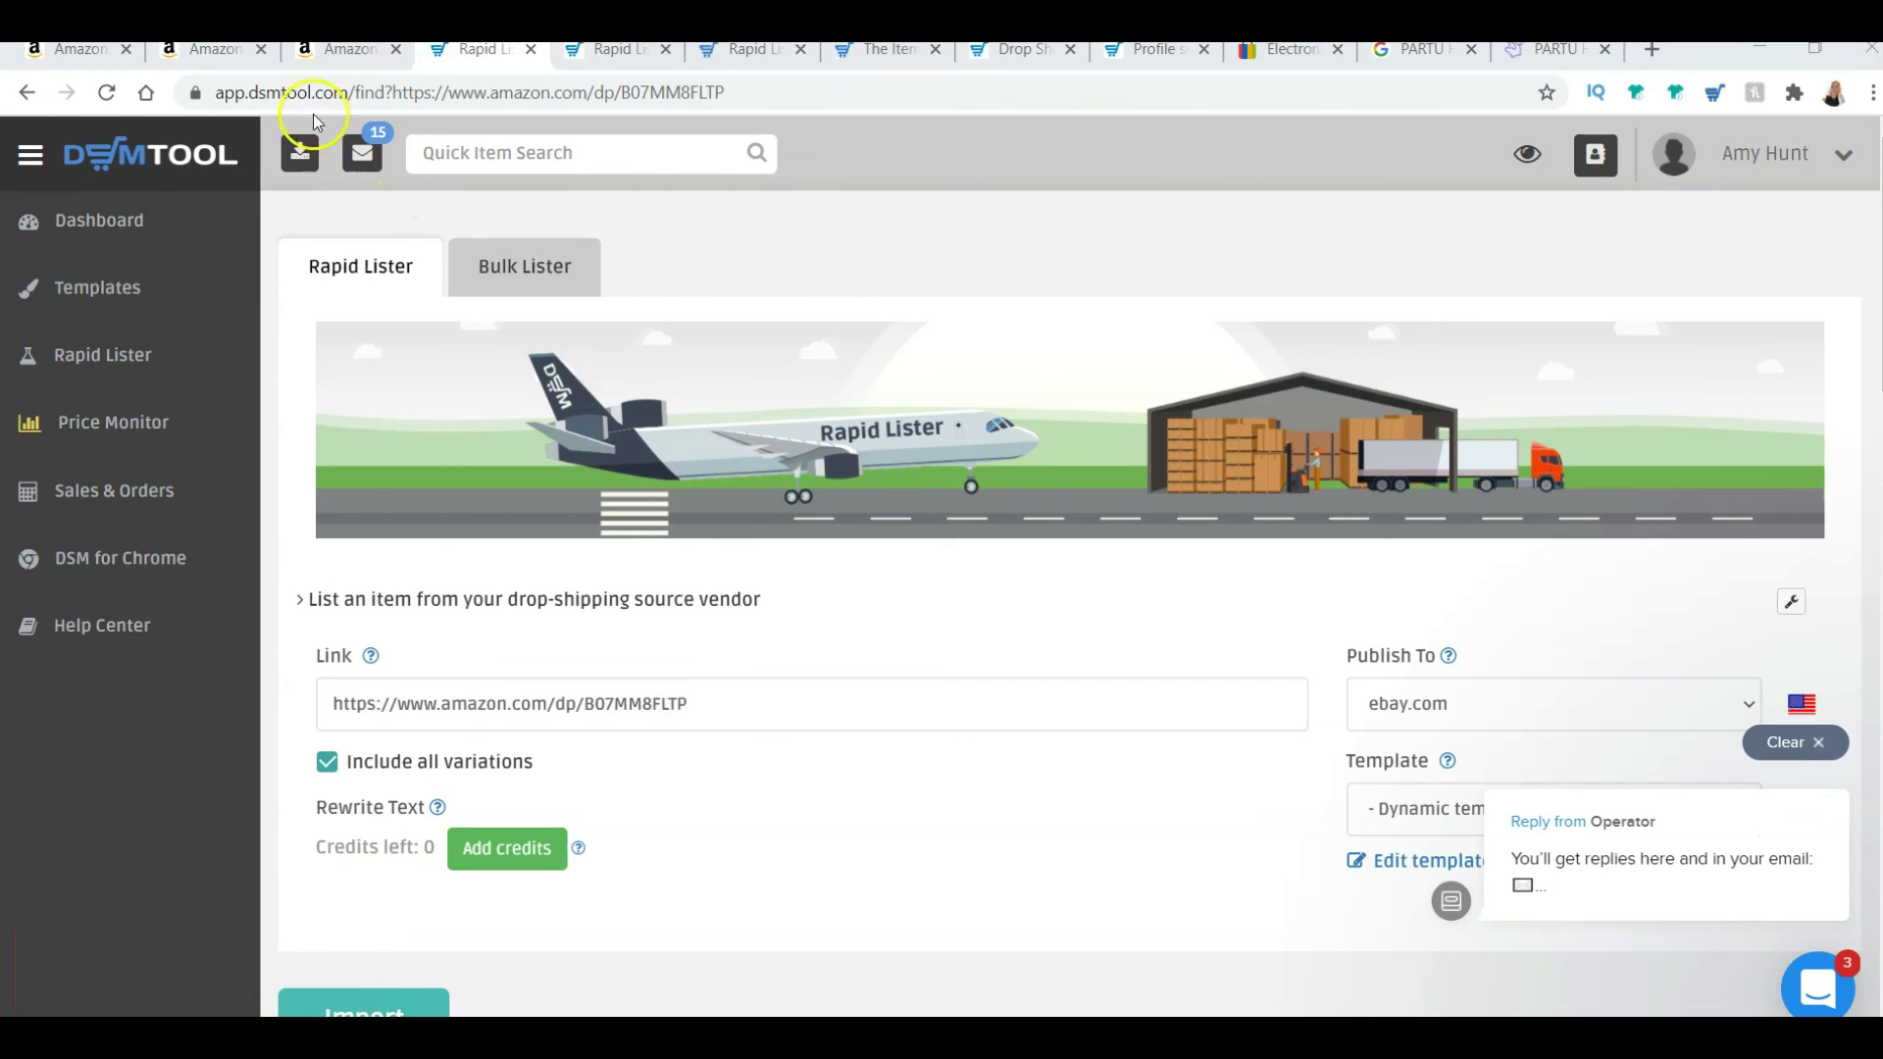